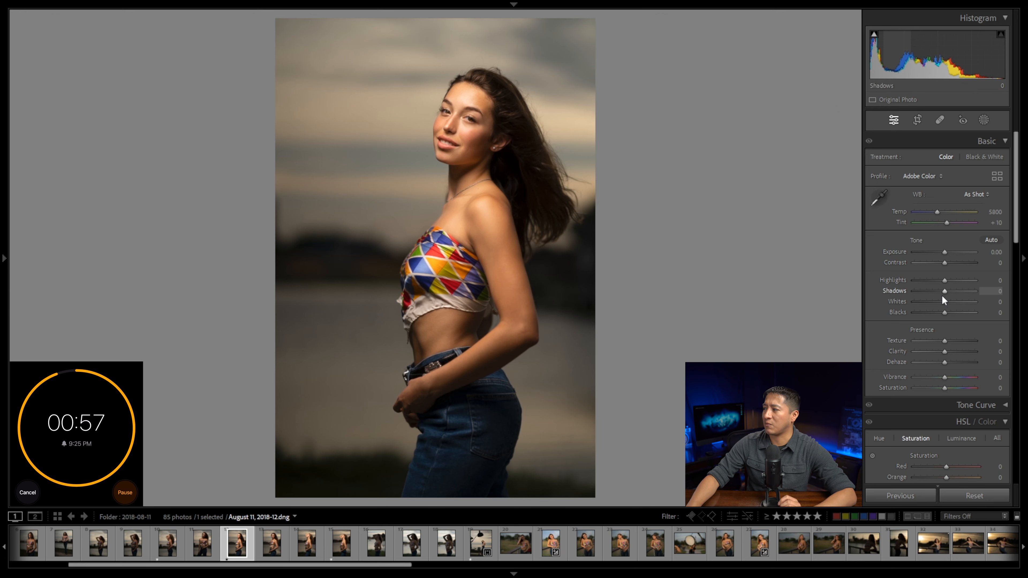
Raise the portrait's overall shadows to +15
{"action": "left_click_drag", "start_coordinate": [946, 291], "coordinate": [950, 293]}
{"action": "left_click", "coordinate": [990, 292]}
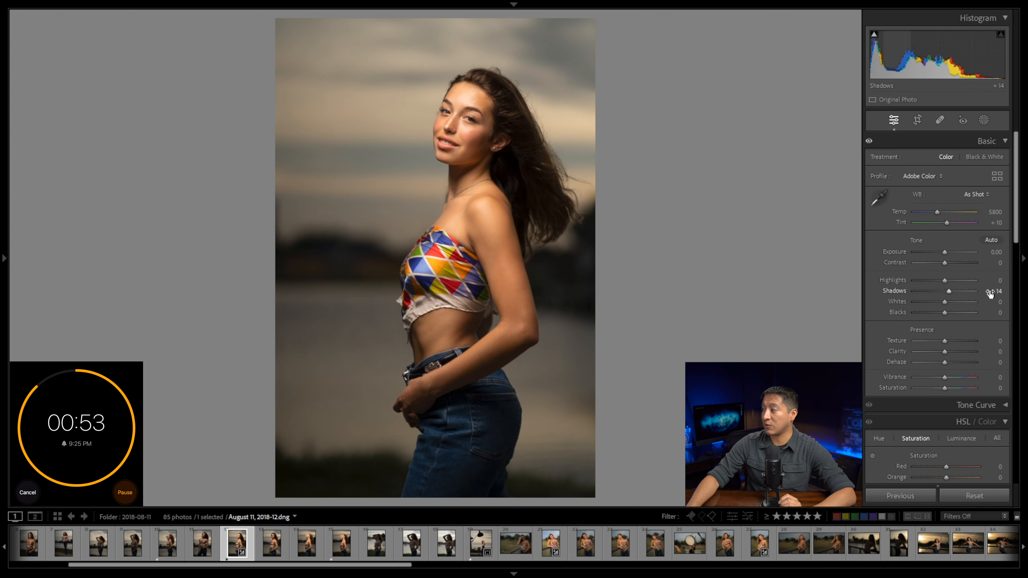
{"action": "type", "text": "15"}
{"action": "key", "text": "Return"}
Set the Blue Primary saturation to 80 in the camera calibration settings
{"action": "scroll", "coordinate": [890, 304], "scroll_direction": "down", "scroll_amount": 20}
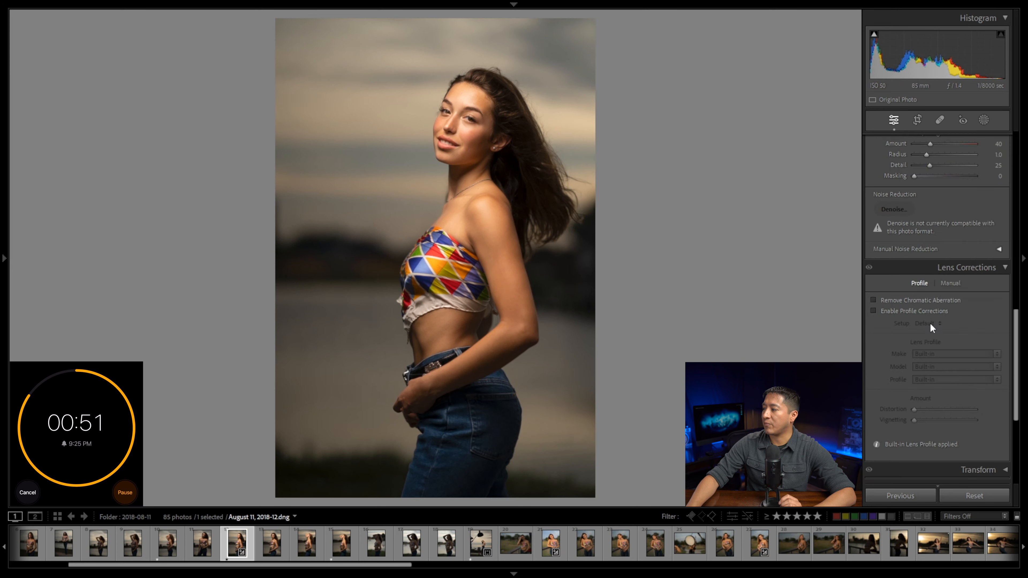
{"action": "left_click", "coordinate": [999, 471]}
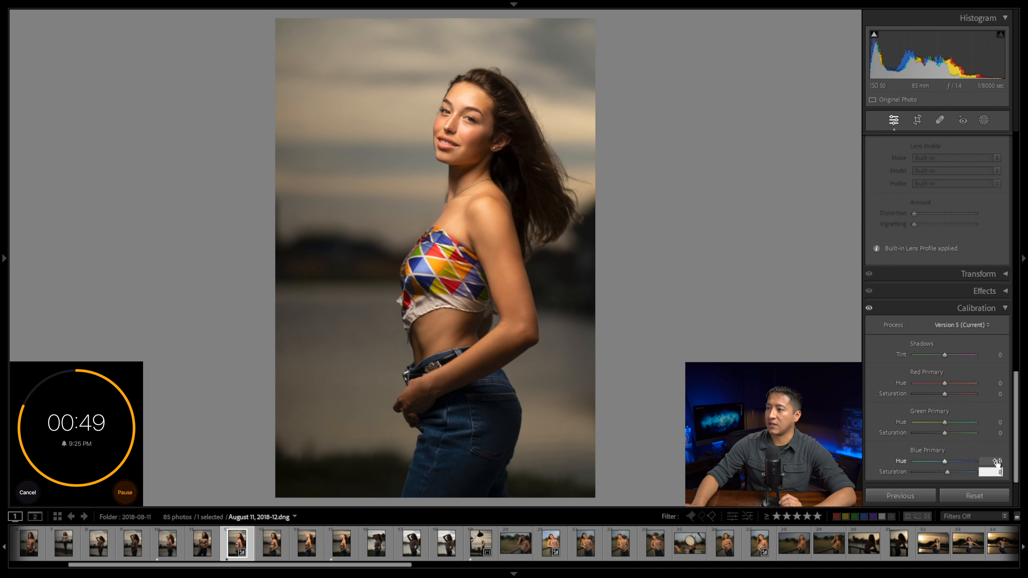
{"action": "type", "text": "80"}
Lower the orange saturation to -15 in the HSL adjustments
{"action": "scroll", "coordinate": [965, 363], "scroll_direction": "up", "scroll_amount": 15}
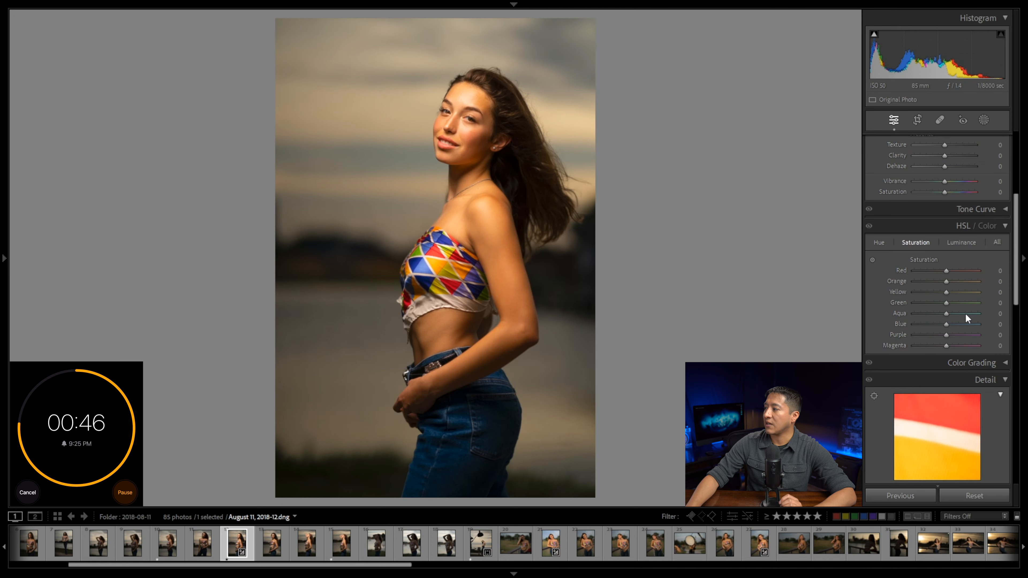
{"action": "left_click", "coordinate": [999, 281]}
{"action": "type", "text": "-"}
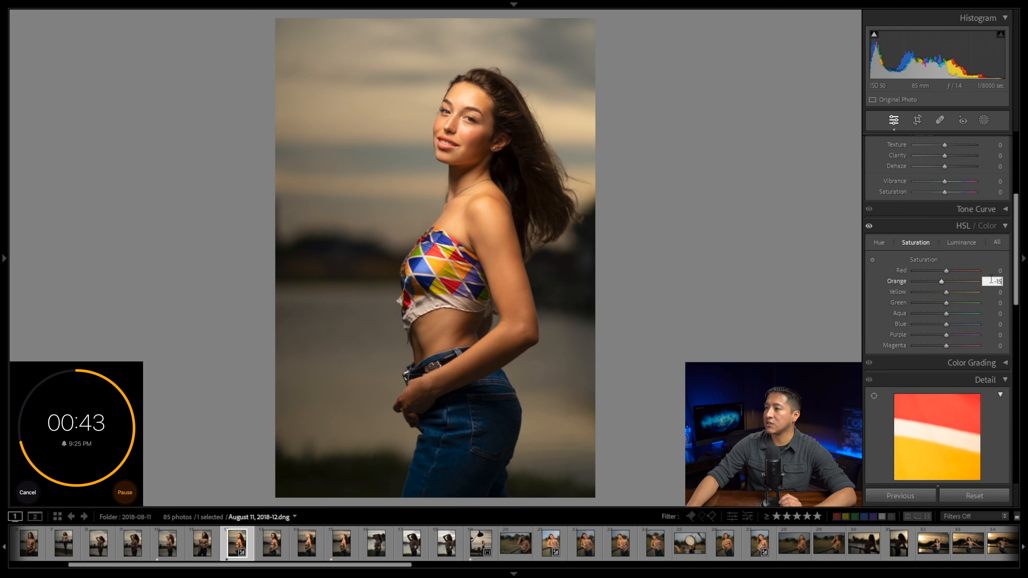
{"action": "type", "text": "15"}
{"action": "key", "text": "Return"}
Set the white balance temperature to 5700
{"action": "scroll", "coordinate": [924, 295], "scroll_direction": "up", "scroll_amount": 8}
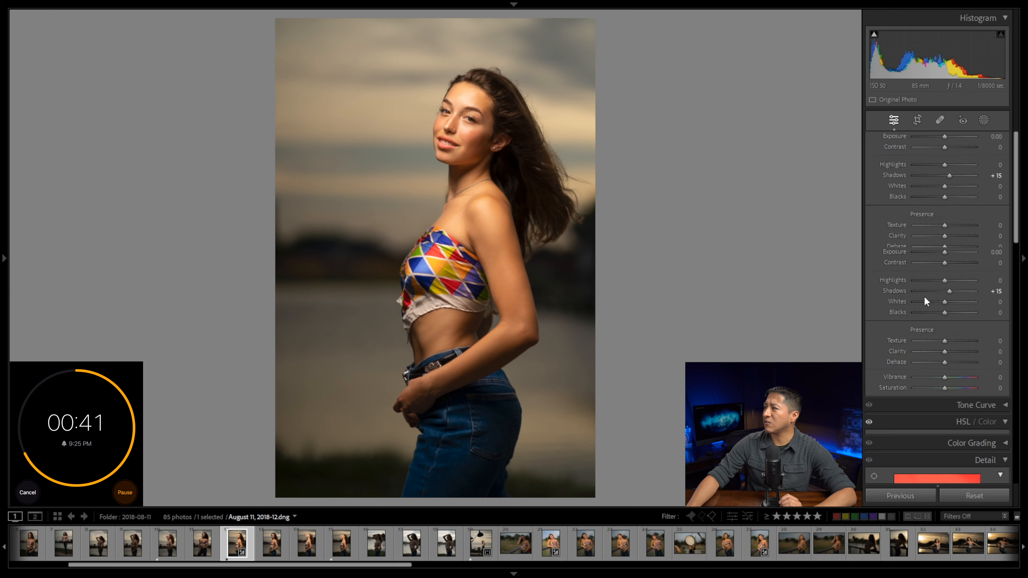
{"action": "left_click", "coordinate": [992, 213]}
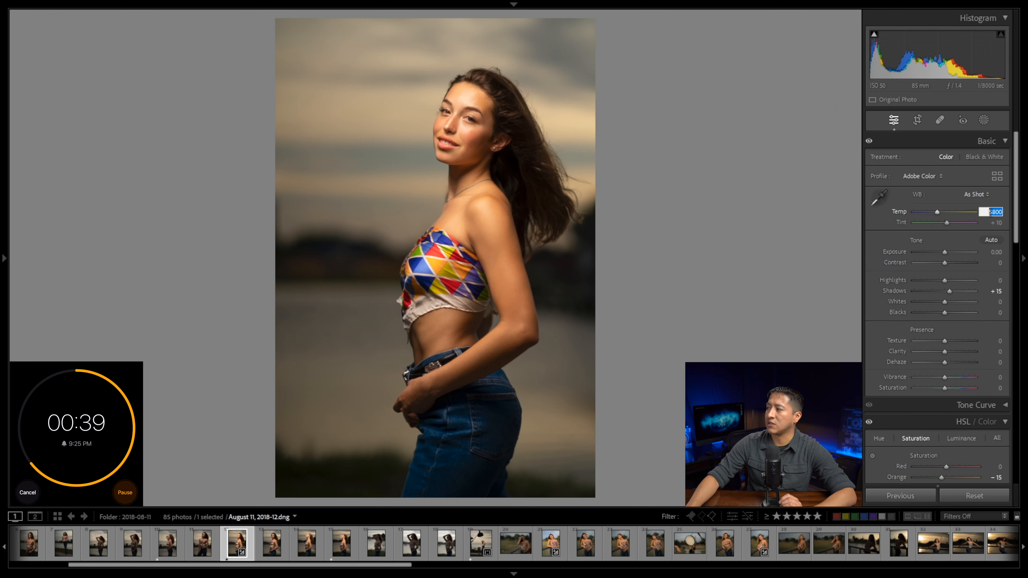
{"action": "key", "text": "Return"}
{"action": "left_click_drag", "start_coordinate": [987, 213], "coordinate": [1012, 216]}
{"action": "left_click", "coordinate": [990, 213]}
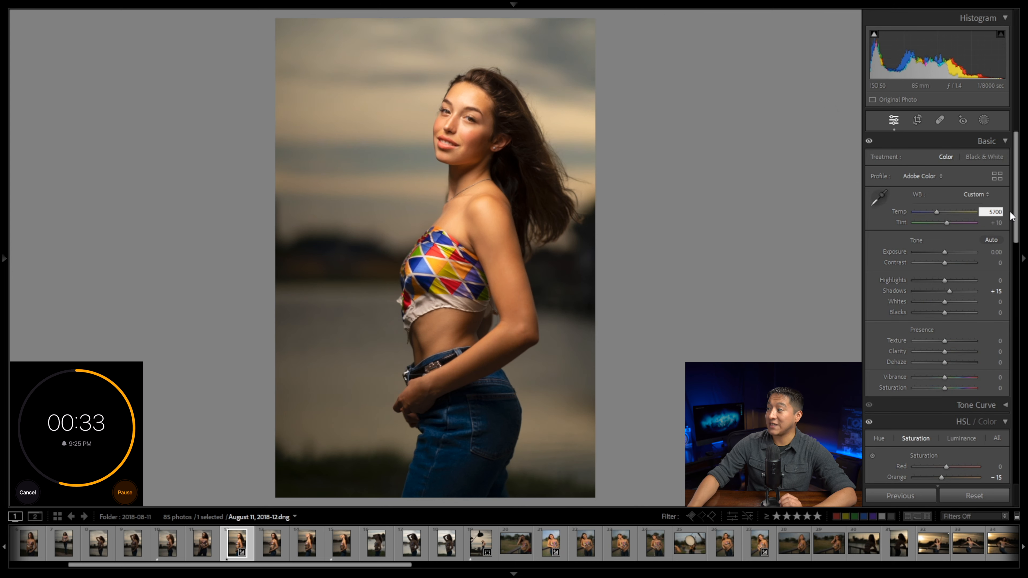
{"action": "type", "text": "00"}
Set the white balance tint to +15
{"action": "left_click", "coordinate": [993, 222]}
{"action": "type", "text": "16"}
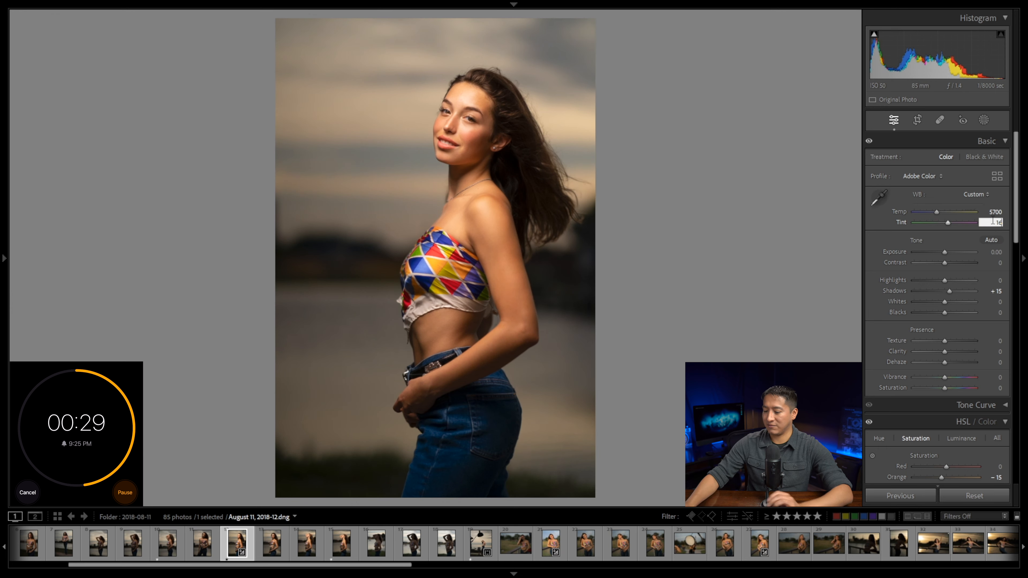
{"action": "key", "text": "BackSpace"}
{"action": "type", "text": "5"}
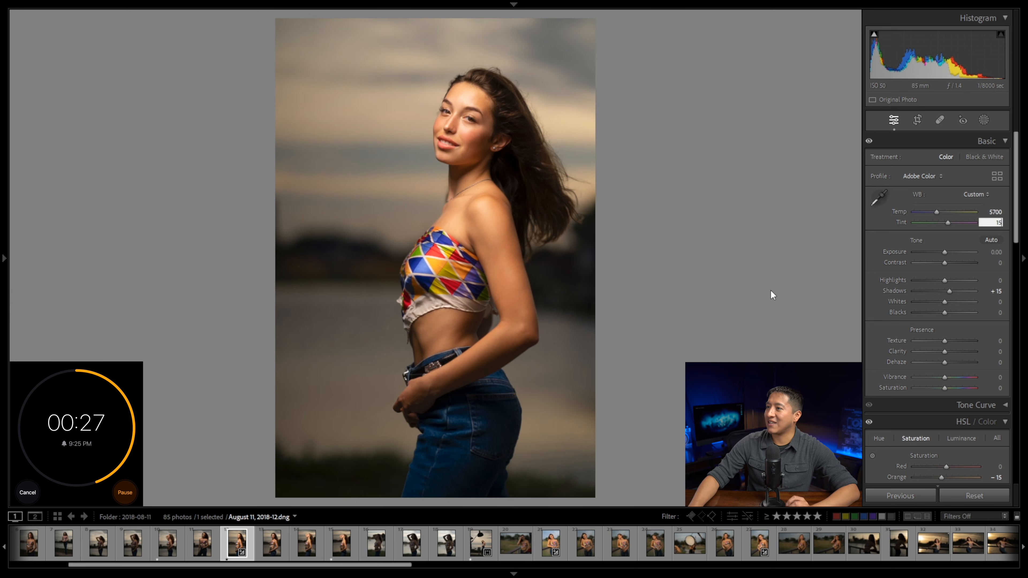
{"action": "key", "text": "Return"}
Brush a new mask over the woman's hair and the dark background area, and raise the mask's shadows to 81
{"action": "key", "text": "k"}
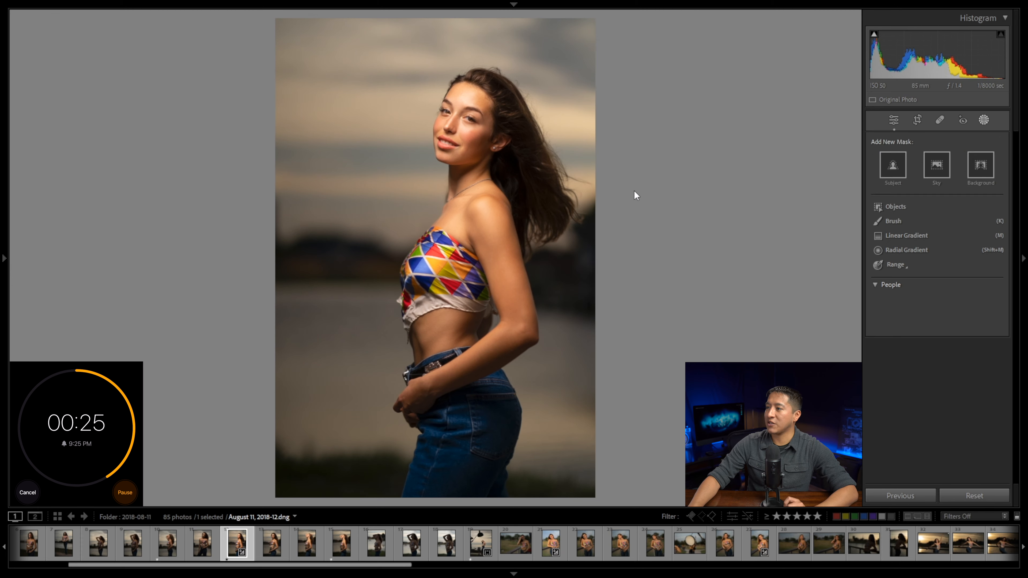
{"action": "scroll", "coordinate": [531, 171], "scroll_direction": "down", "scroll_amount": 10}
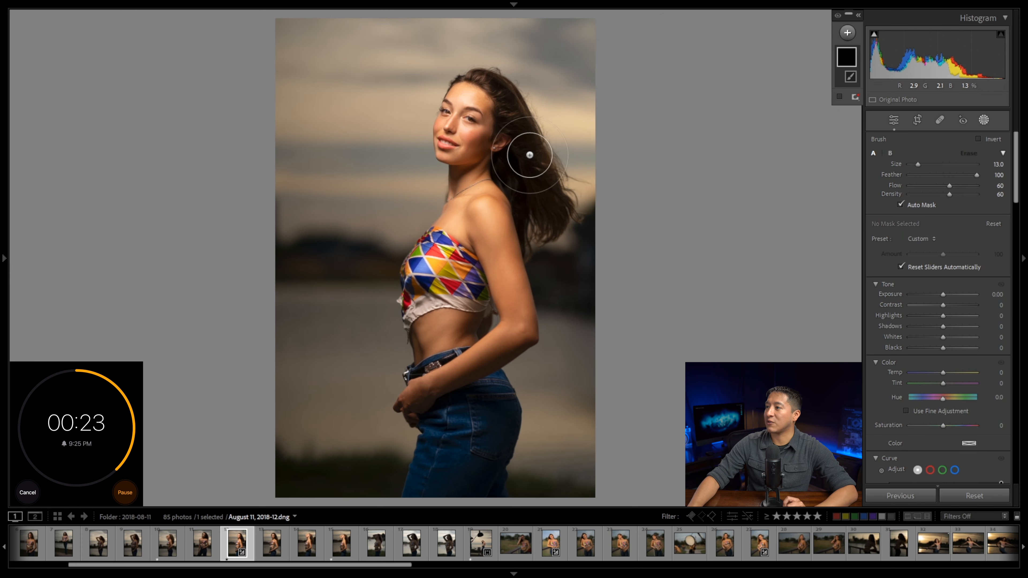
{"action": "left_click_drag", "start_coordinate": [509, 117], "coordinate": [505, 139]}
{"action": "scroll", "coordinate": [539, 212], "scroll_direction": "up", "scroll_amount": 4}
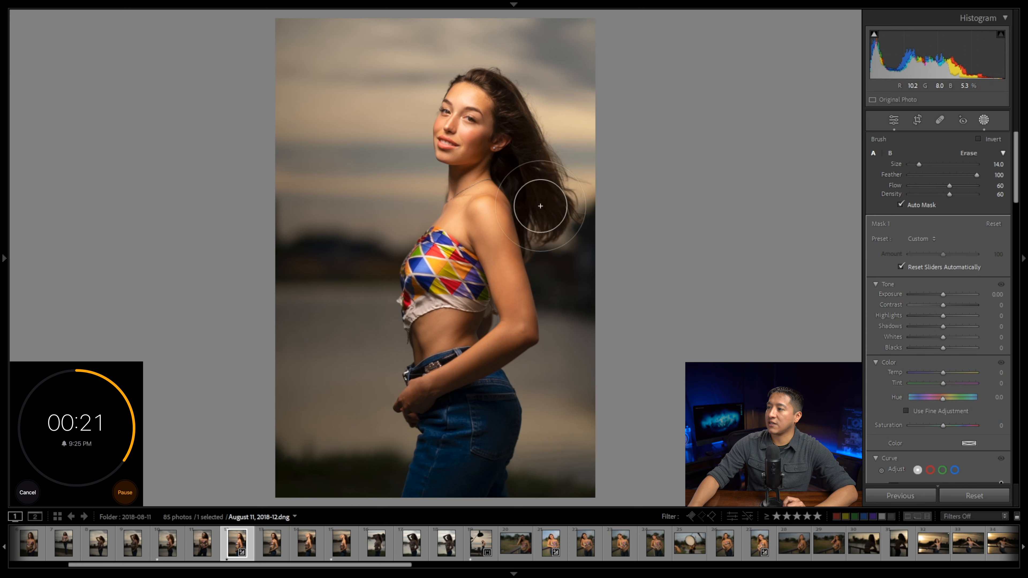
{"action": "mouse_move", "coordinate": [536, 185]}
{"action": "left_mouse_down"}
{"action": "mouse_move", "coordinate": [522, 168]}
{"action": "mouse_move", "coordinate": [532, 202]}
{"action": "left_mouse_up"}
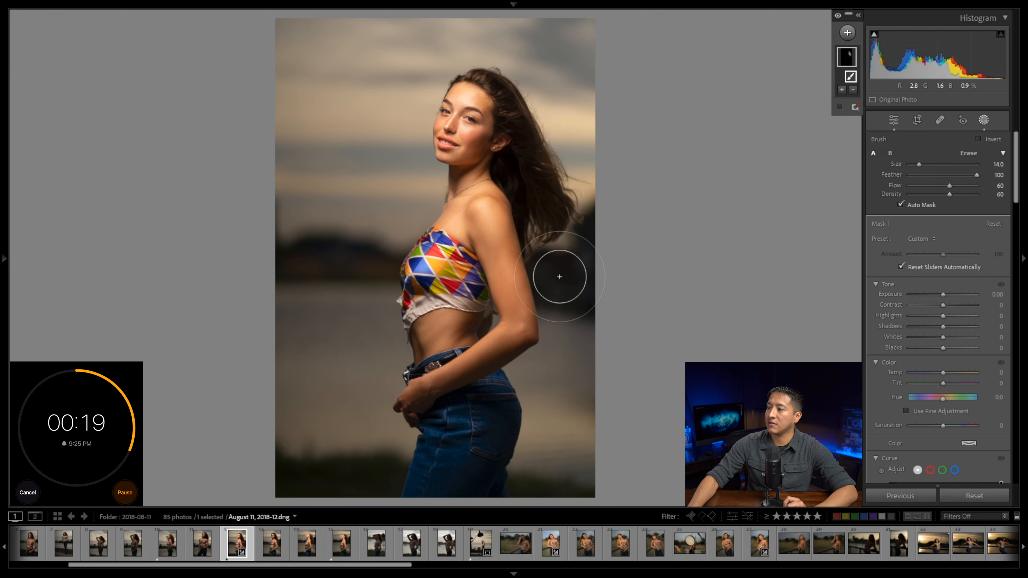
{"action": "left_click_drag", "start_coordinate": [360, 267], "coordinate": [325, 269]}
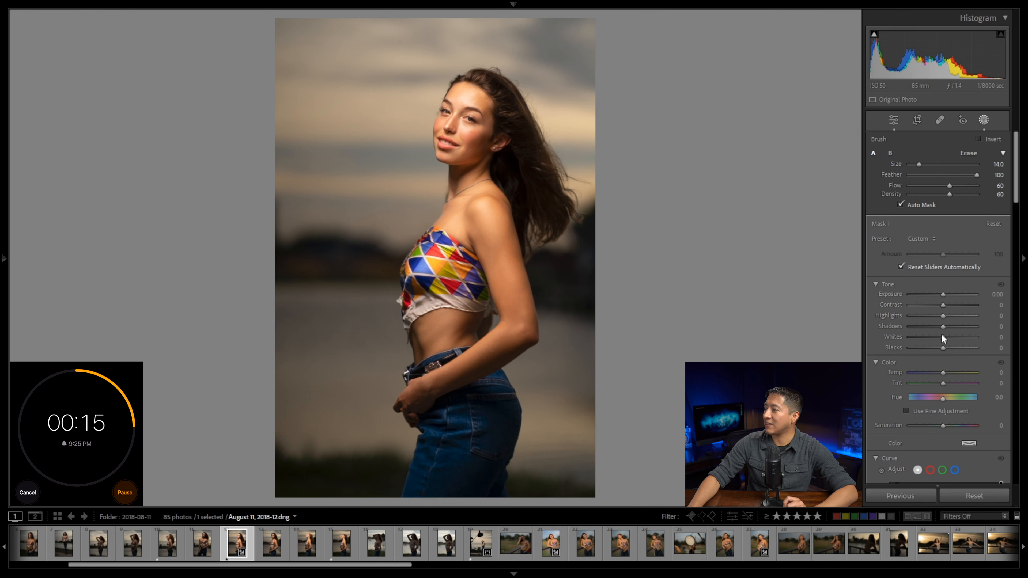
{"action": "left_click_drag", "start_coordinate": [943, 327], "coordinate": [972, 326]}
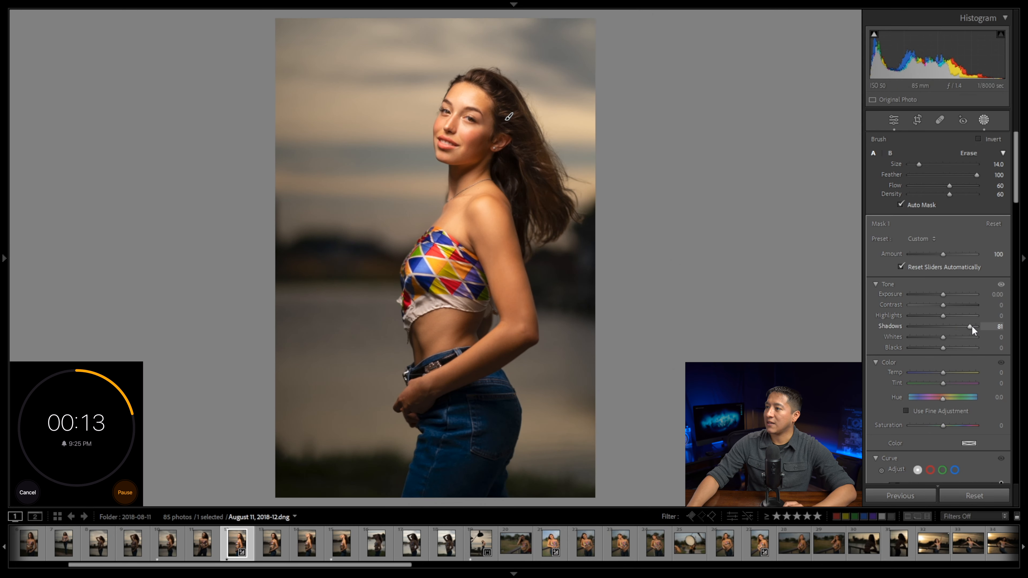
Start a second brush mask with brush size 8 and paint it over the irises of both eyes
{"action": "key", "text": "z"}
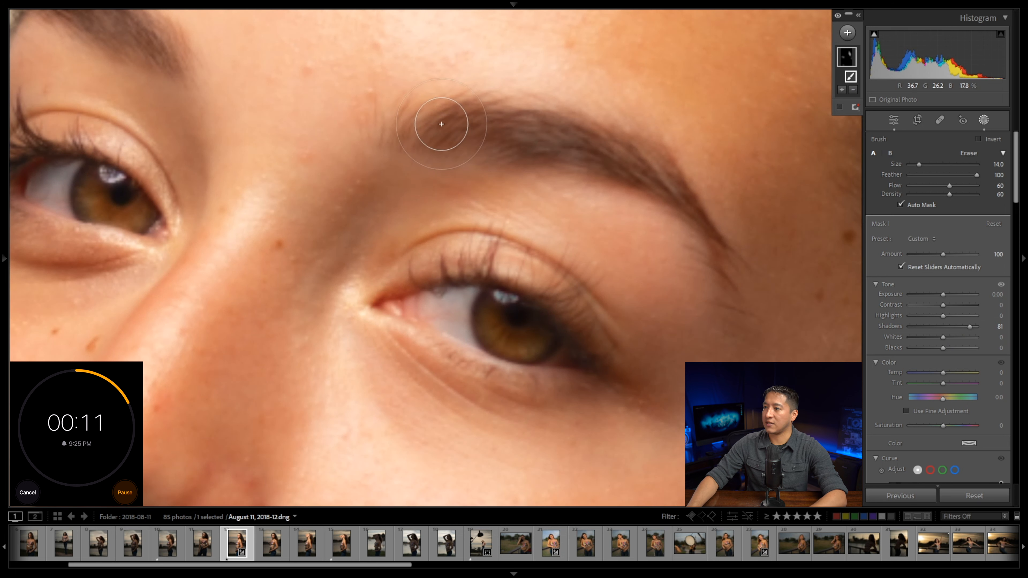
{"action": "key", "text": "k"}
{"action": "key", "text": "k"}
{"action": "key", "text": "k"}
{"action": "key", "text": "k"}
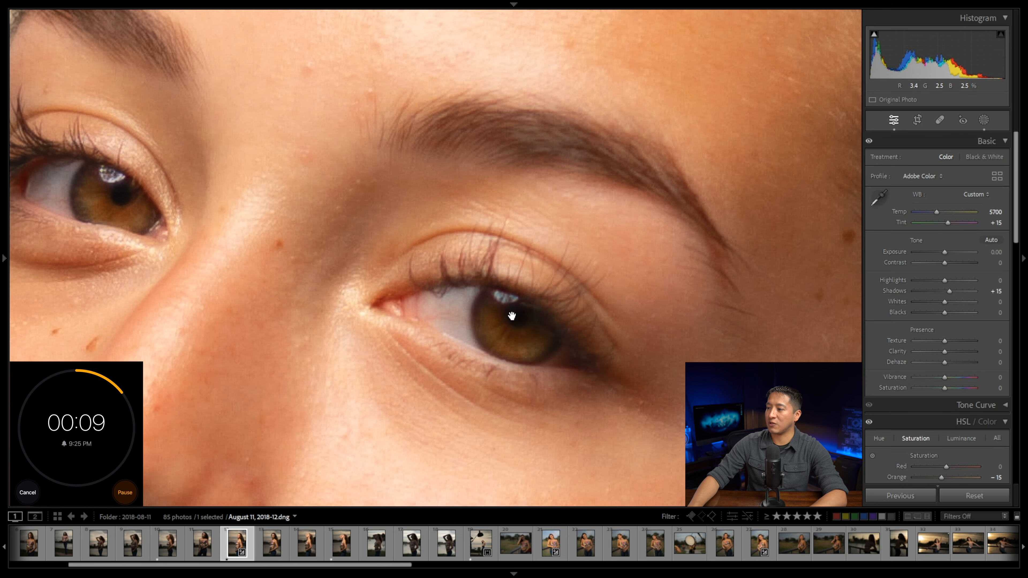
{"action": "key", "text": "k"}
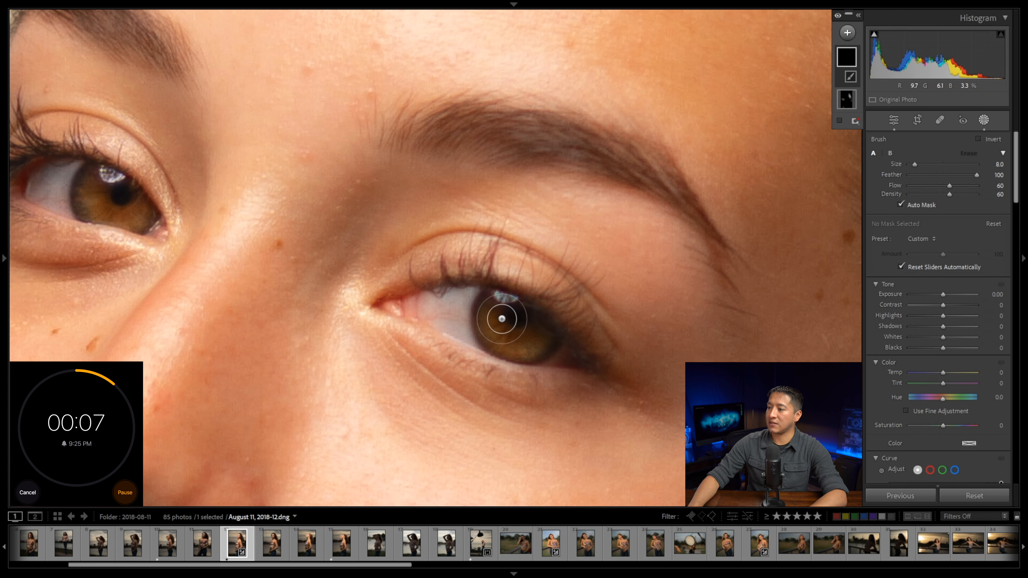
{"action": "mouse_move", "coordinate": [499, 314]}
{"action": "left_mouse_down"}
{"action": "mouse_move", "coordinate": [486, 306]}
{"action": "mouse_move", "coordinate": [525, 335]}
{"action": "mouse_move", "coordinate": [540, 333]}
{"action": "left_mouse_up"}
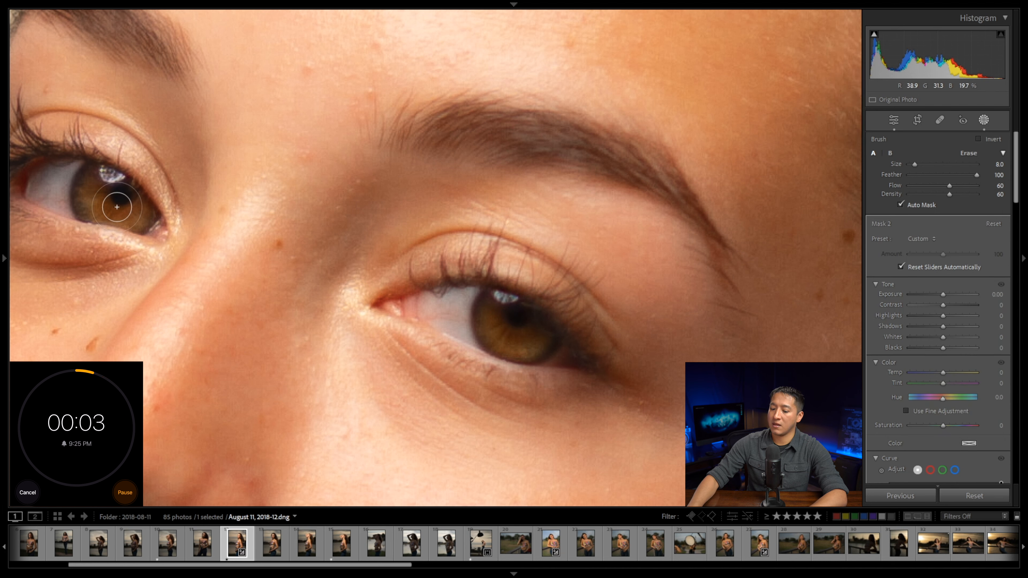
Apply the Dark Eyes preset to the iris mask and set its exposure to 0.80
{"action": "left_click", "coordinate": [915, 239]}
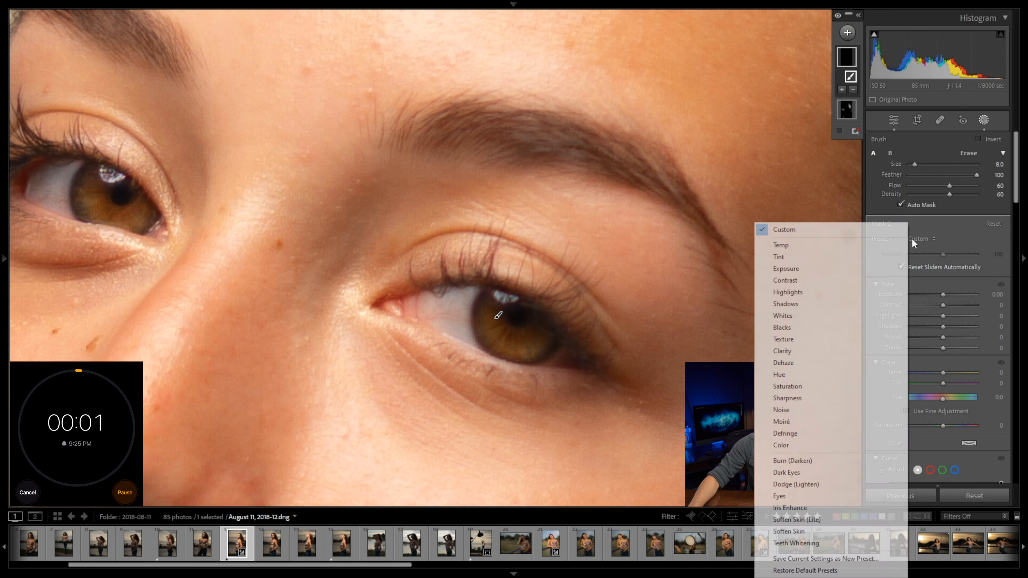
{"action": "left_click", "coordinate": [834, 473]}
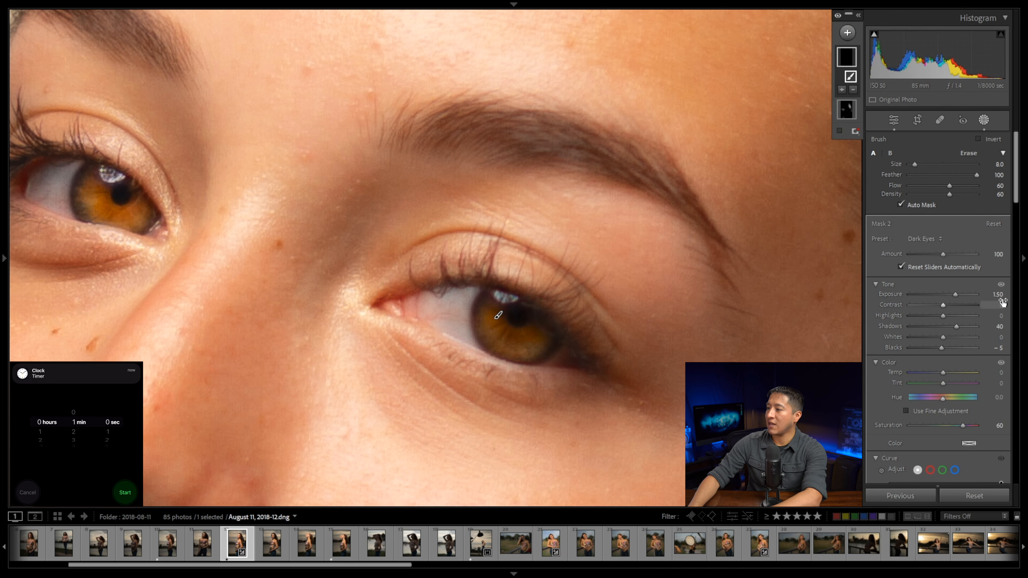
{"action": "left_click", "coordinate": [998, 294]}
{"action": "type", "text": ".8"}
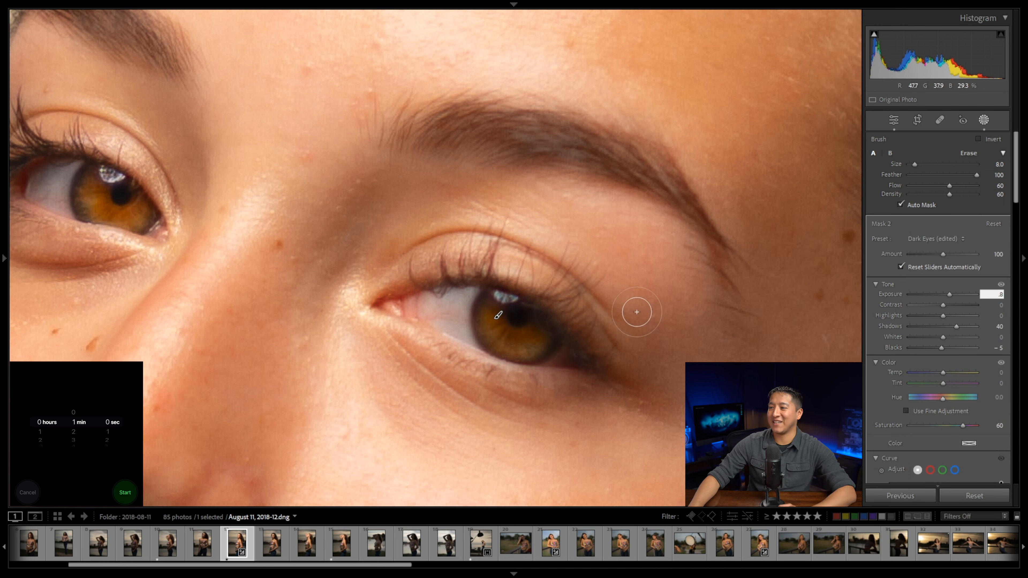
{"action": "key", "text": "Return"}
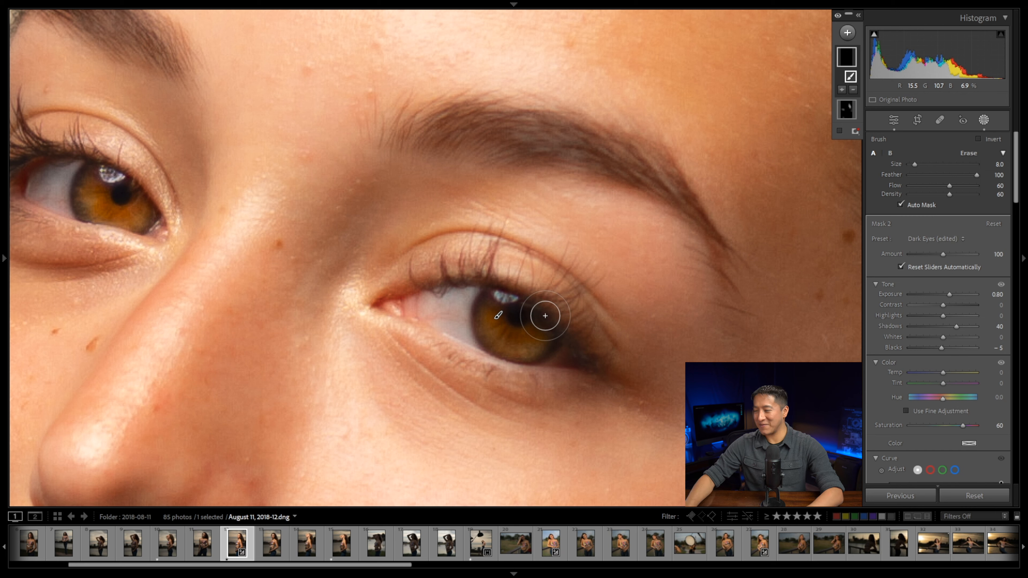
Return to the full photo view and compare the edited portrait with its before version
{"action": "key", "text": "k"}
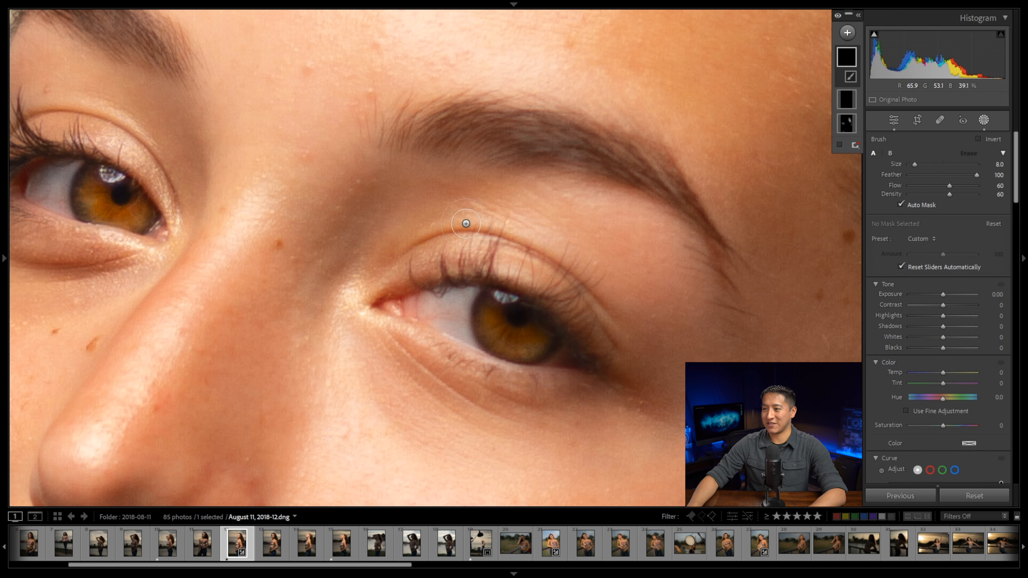
{"action": "key", "text": "ctrl+minus"}
{"action": "key", "text": "ctrl+minus"}
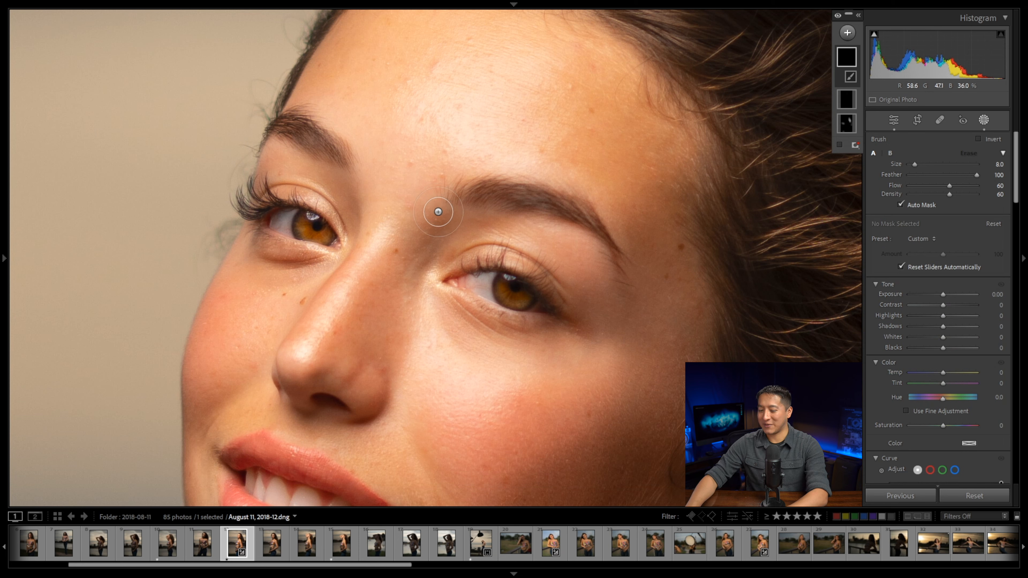
{"action": "key", "text": "z"}
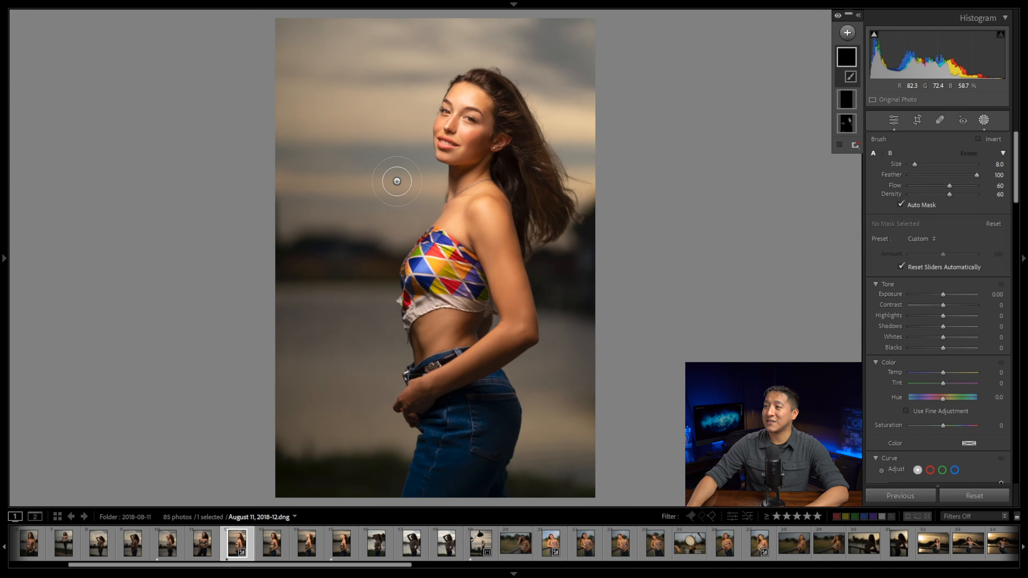
{"action": "key", "text": "backslash"}
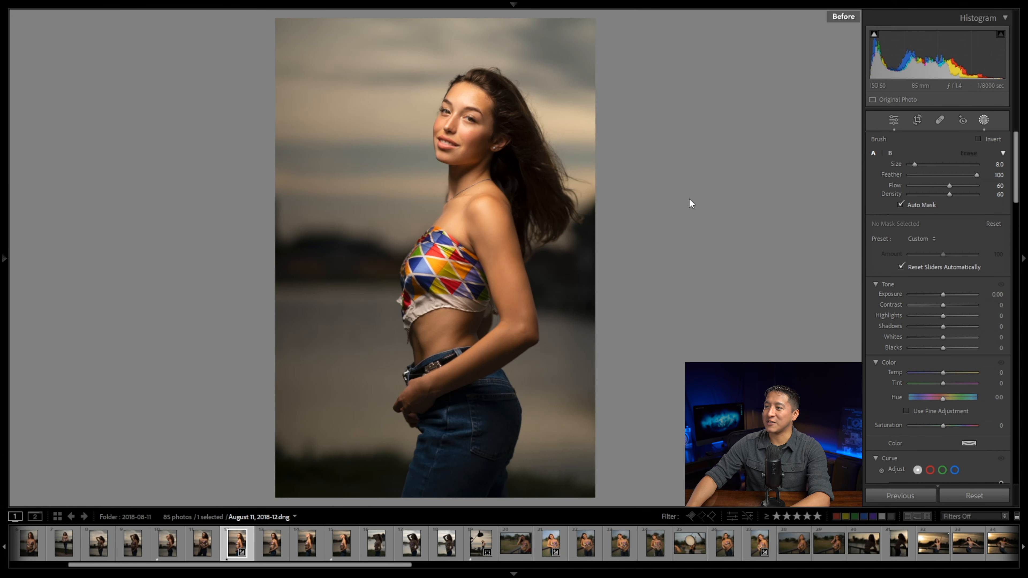
{"action": "key", "text": "backslash"}
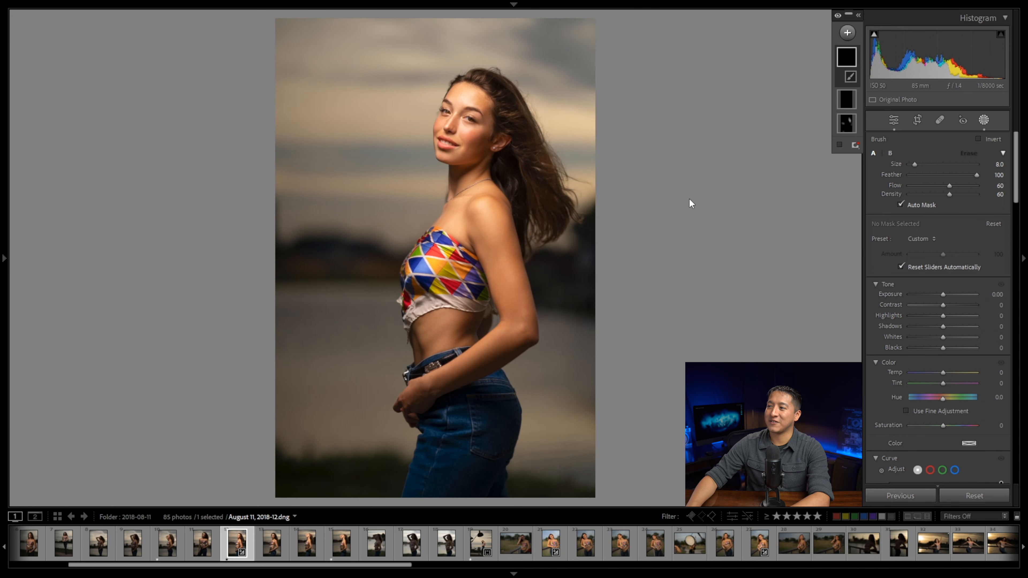
{"action": "key", "text": "backslash"}
{"action": "key", "text": "backslash"}
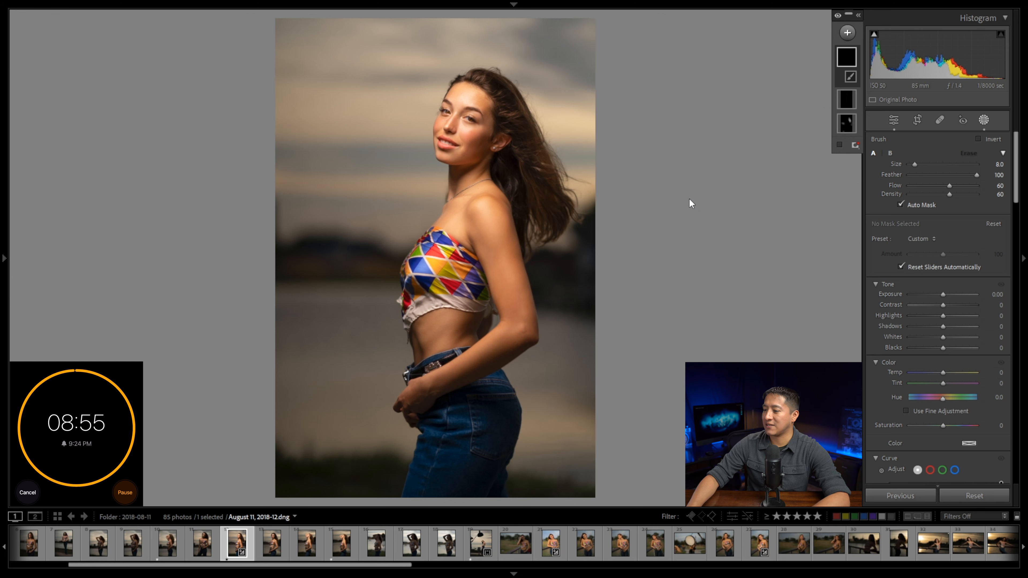
Lower the blue saturation to -30 in the HSL adjustments
{"action": "left_click", "coordinate": [719, 224]}
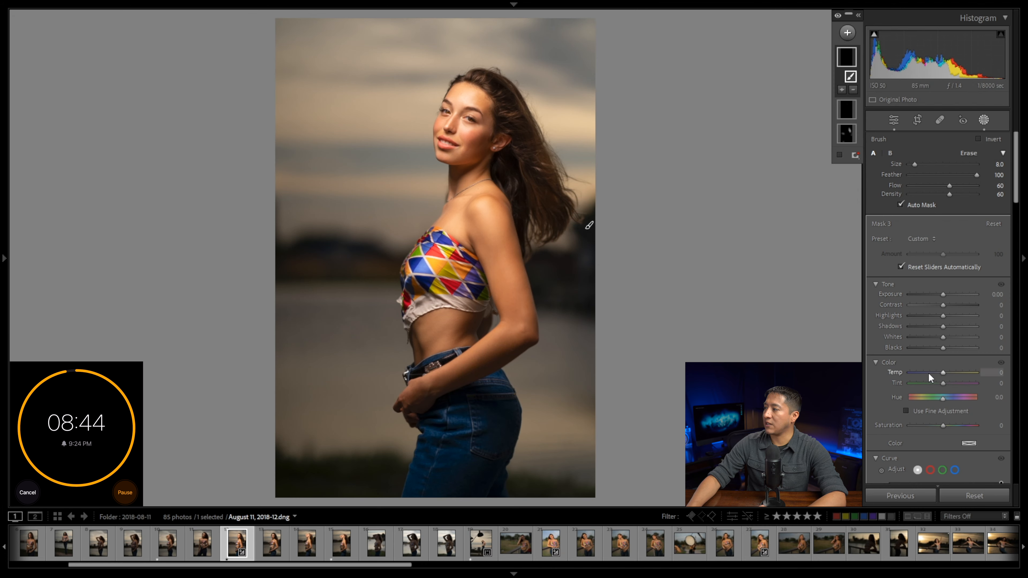
{"action": "scroll", "coordinate": [943, 366], "scroll_direction": "down", "scroll_amount": 5}
{"action": "scroll", "coordinate": [954, 364], "scroll_direction": "down", "scroll_amount": 6}
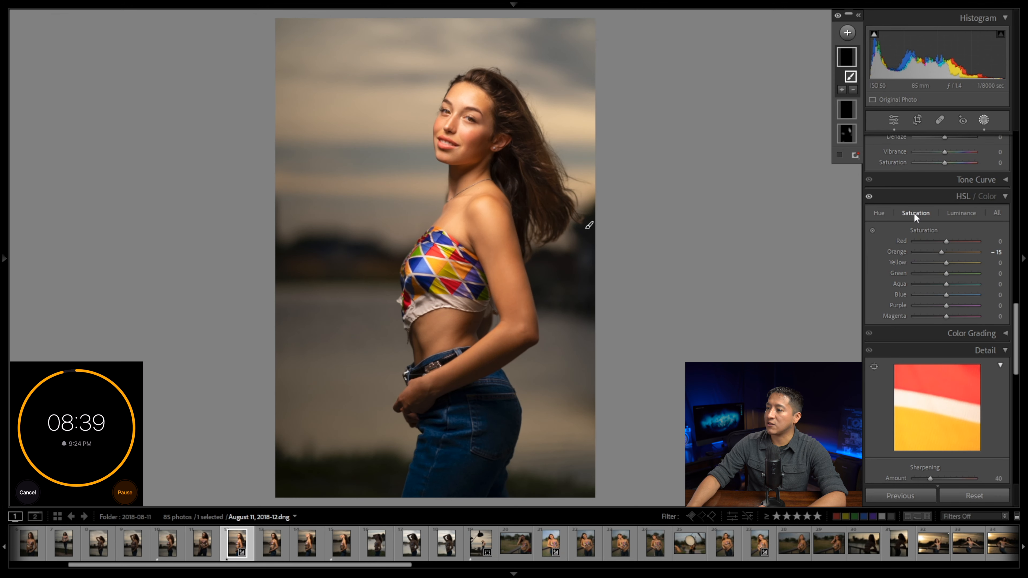
{"action": "left_click_drag", "start_coordinate": [960, 294], "coordinate": [954, 294]}
{"action": "left_click_drag", "start_coordinate": [941, 295], "coordinate": [936, 295]}
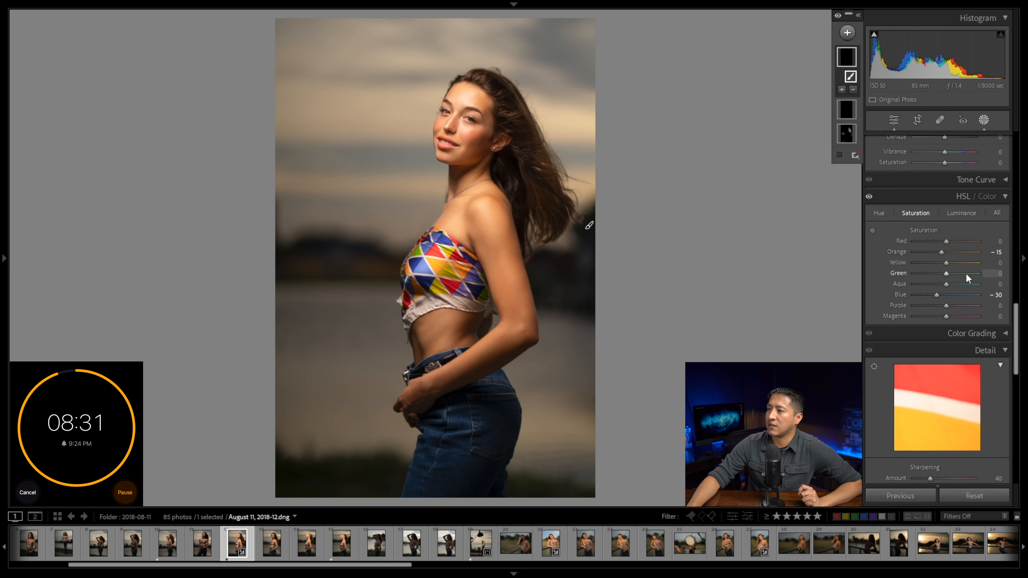
Set the hue of both orange and yellow to -5 in the HSL adjustments
{"action": "left_click", "coordinate": [879, 212]}
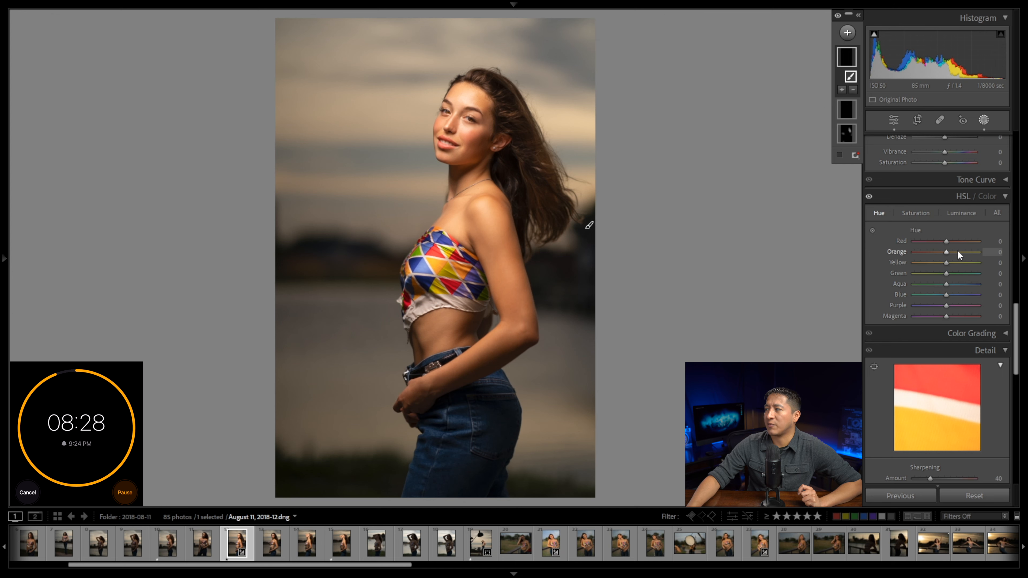
{"action": "left_click_drag", "start_coordinate": [947, 261], "coordinate": [992, 253]}
{"action": "left_click", "coordinate": [991, 266]}
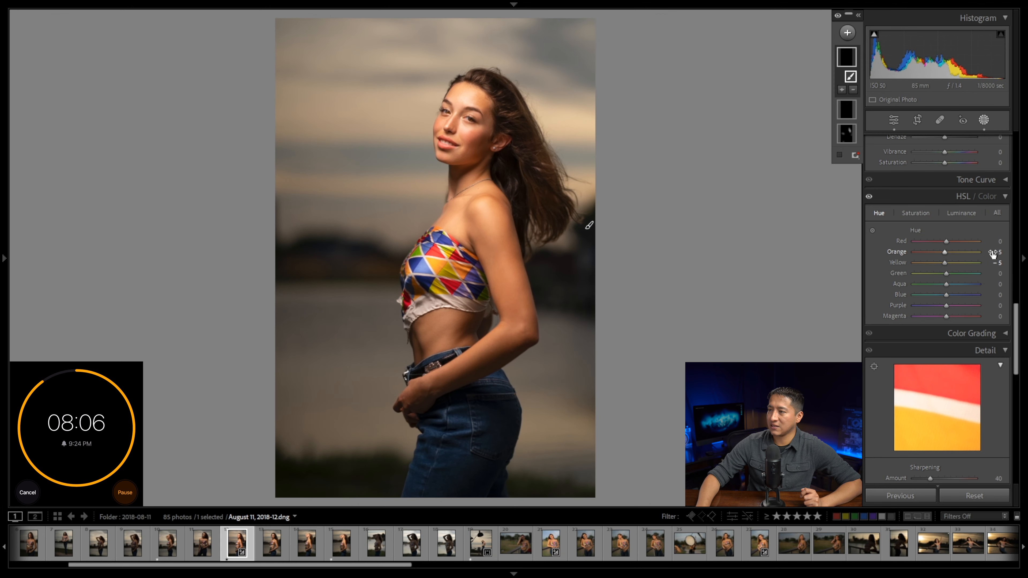
Try the orange hue at -6 and 0 in the HSL adjustments and settle on -6
{"action": "left_click", "coordinate": [992, 253]}
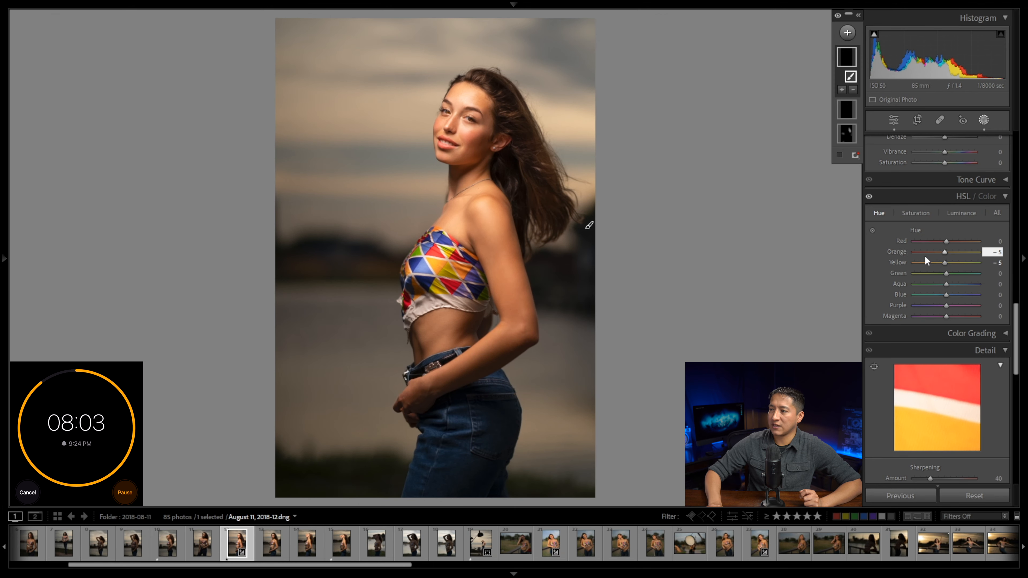
{"action": "type", "text": "-6"}
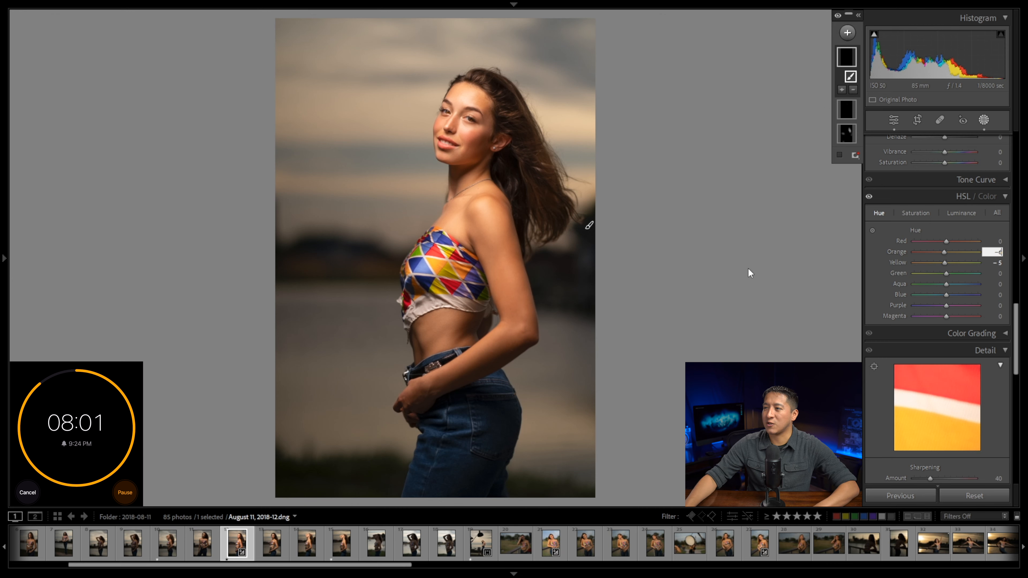
{"action": "key", "text": "Return"}
{"action": "type", "text": "0"}
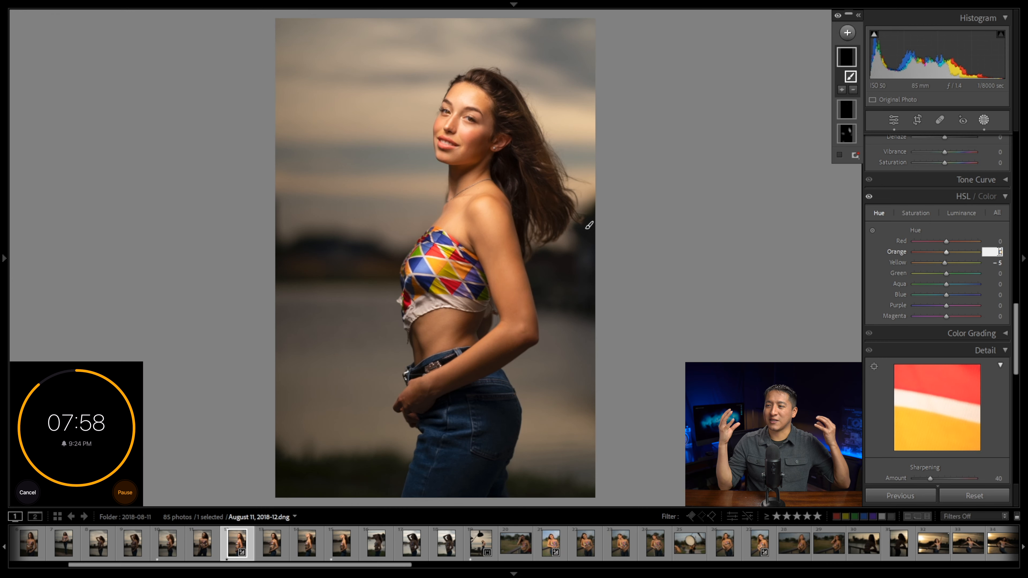
{"action": "key", "text": "Return"}
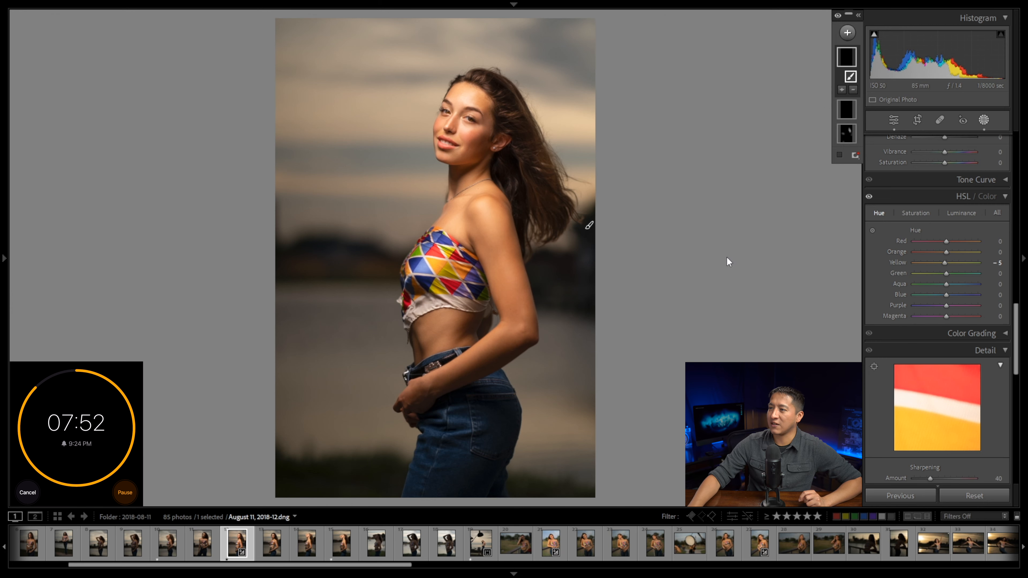
{"action": "left_click", "coordinate": [999, 252]}
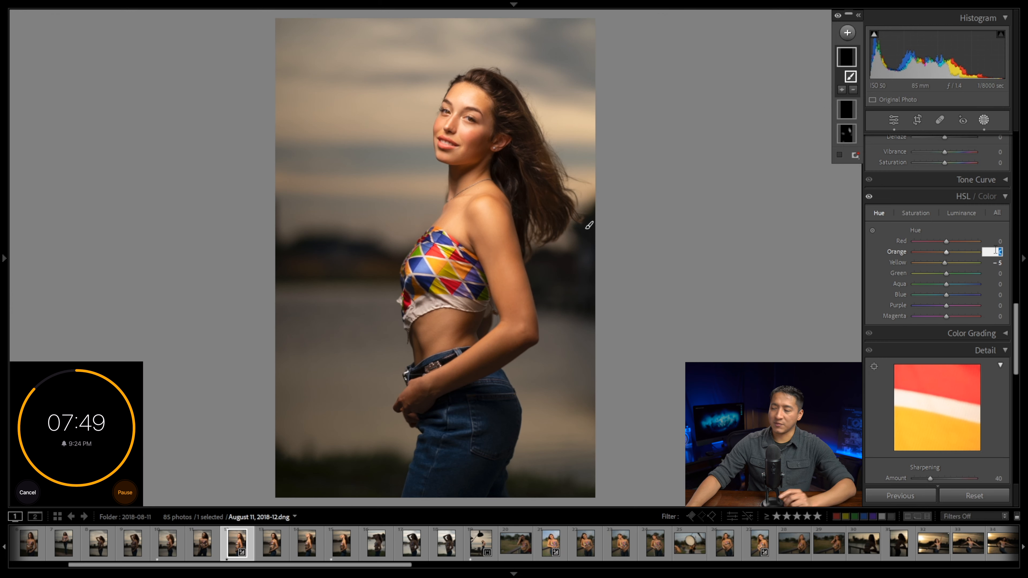
{"action": "type", "text": "-6"}
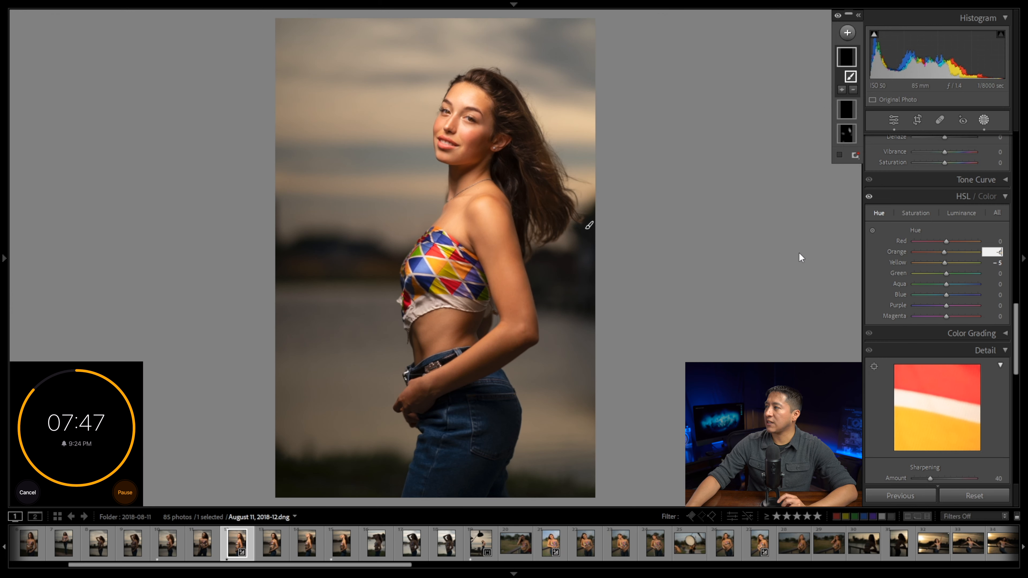
{"action": "key", "text": "Return"}
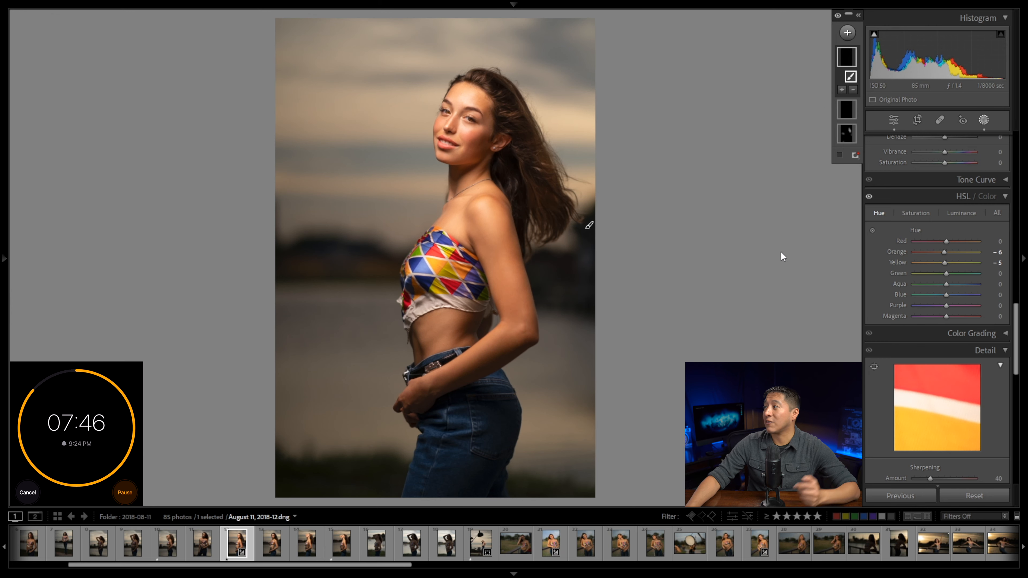
Paint a new brush mask over the hip area of the jeans and raise its exposure to 1.70
{"action": "left_click", "coordinate": [984, 120]}
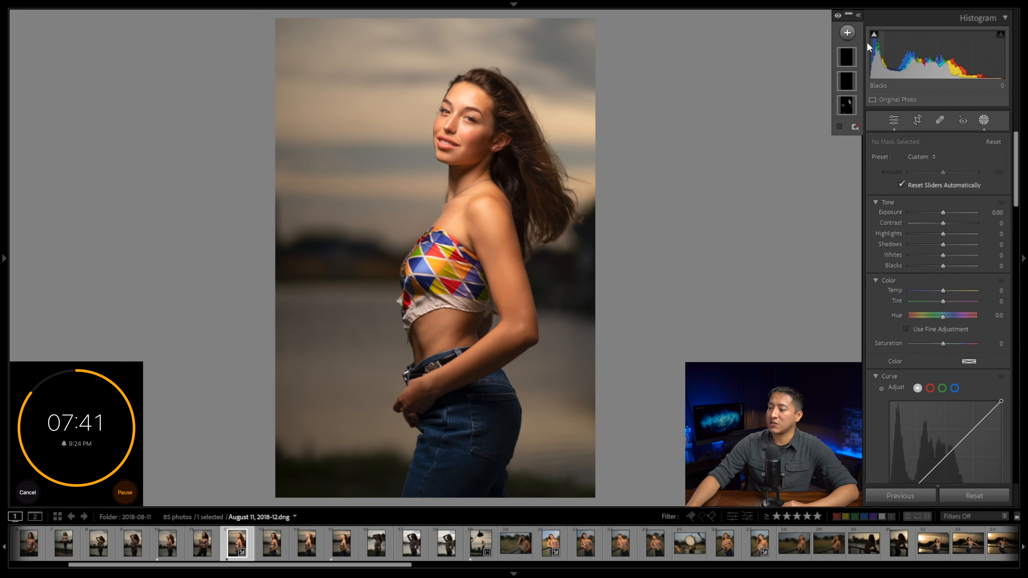
{"action": "left_click", "coordinate": [848, 33]}
{"action": "left_click", "coordinate": [859, 131]}
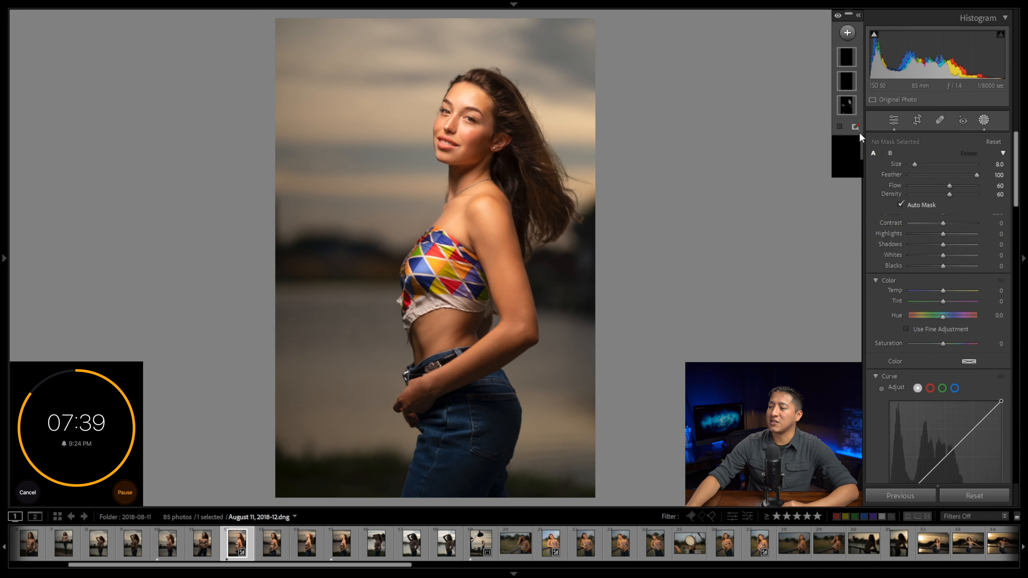
{"action": "scroll", "coordinate": [471, 400], "scroll_direction": "down", "scroll_amount": 2}
{"action": "mouse_move", "coordinate": [475, 411]}
{"action": "left_mouse_down"}
{"action": "mouse_move", "coordinate": [469, 328]}
{"action": "mouse_move", "coordinate": [491, 455]}
{"action": "left_mouse_up"}
{"action": "mouse_move", "coordinate": [989, 295]}
{"action": "left_mouse_down"}
{"action": "mouse_move", "coordinate": [1006, 296]}
{"action": "mouse_move", "coordinate": [957, 294]}
{"action": "left_mouse_up"}
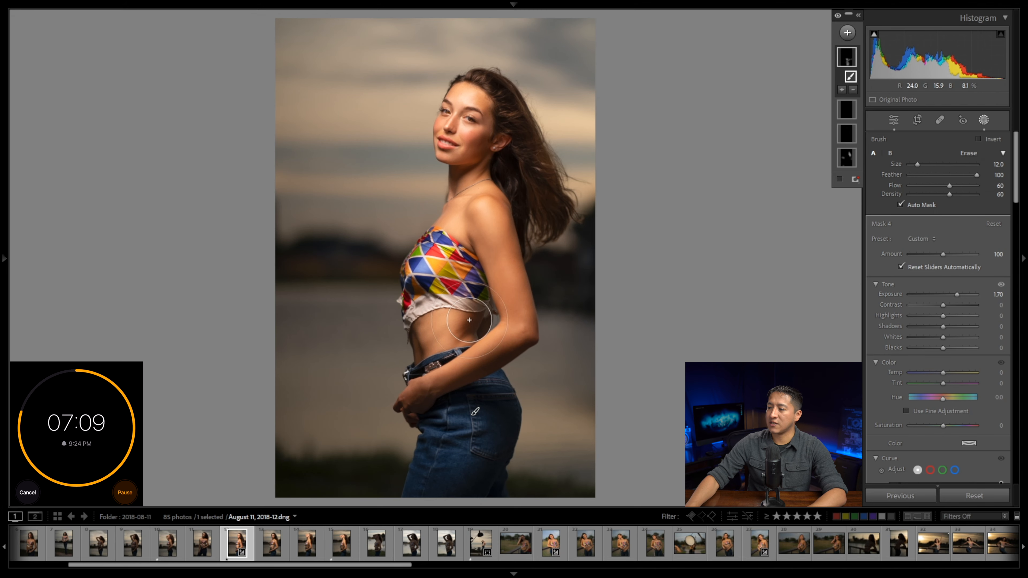
Delete the jeans brush mask and undo the deletion to compare the photo with and without it
{"action": "key", "text": "alt"}
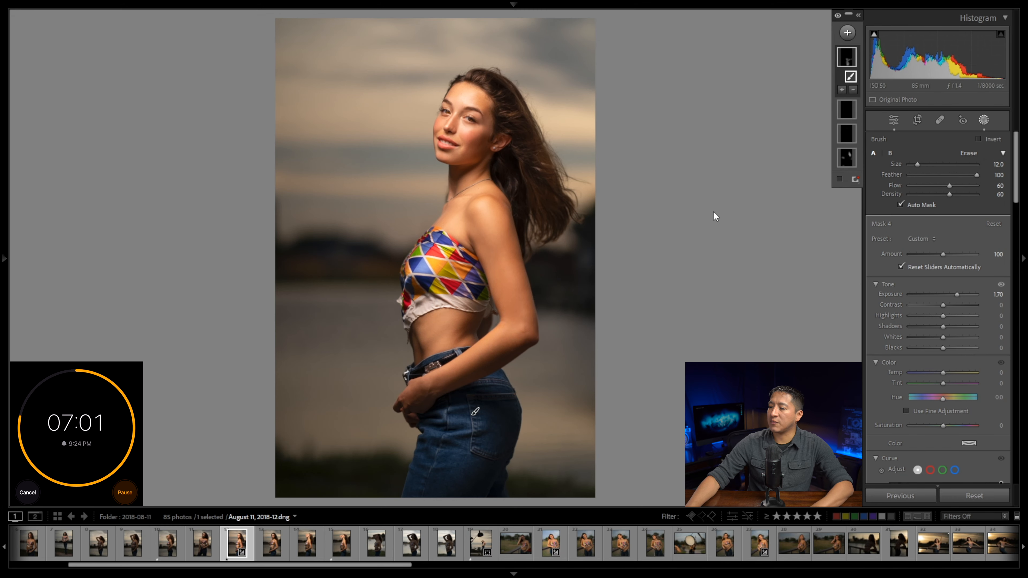
{"action": "key", "text": "ctrl+z"}
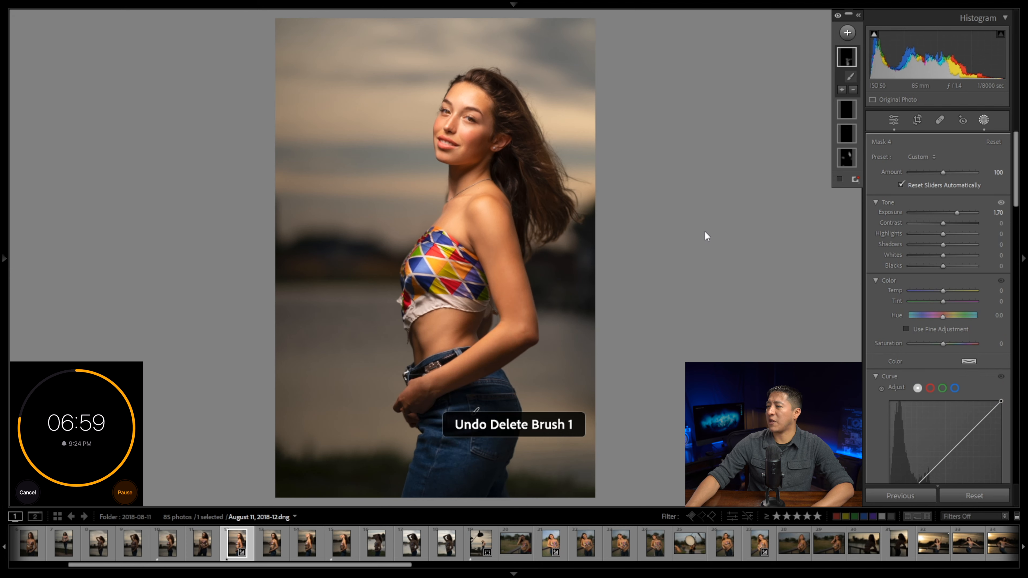
{"action": "key", "text": "Delete"}
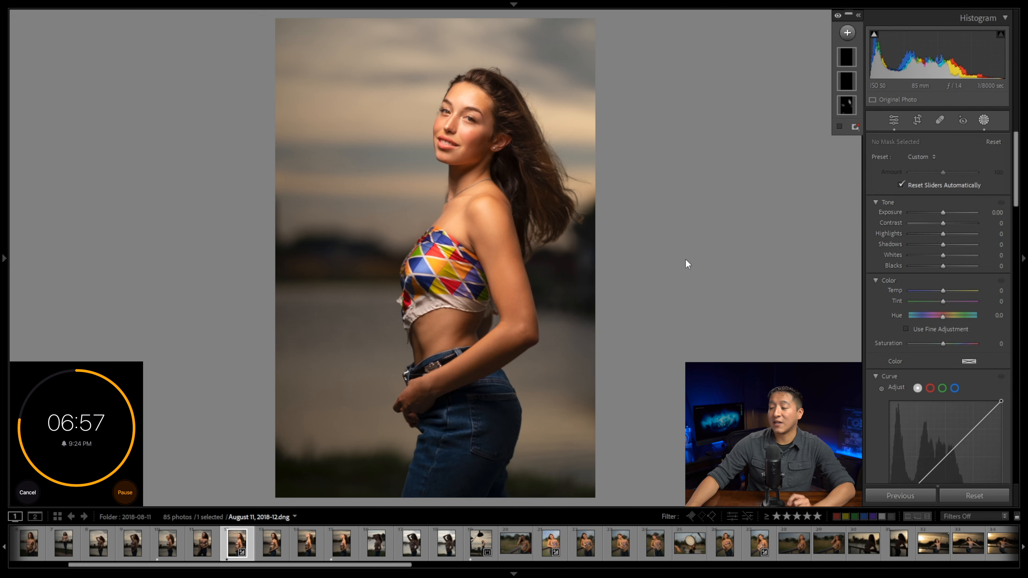
{"action": "key", "text": "ctrl+z"}
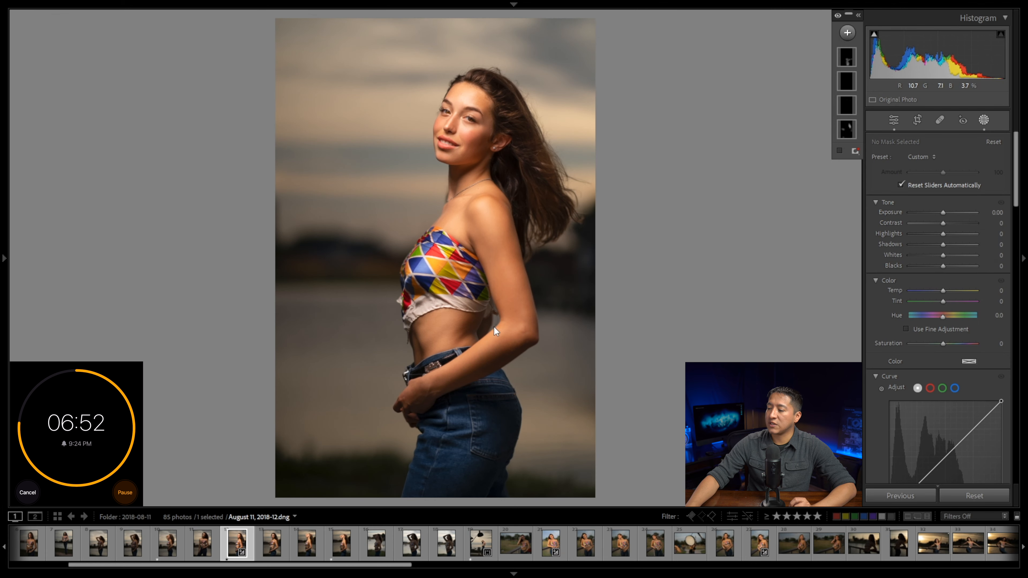
Reselect the jeans brush mask, reduce the brush size to 7, and start a new brush mask
{"action": "left_click", "coordinate": [846, 56]}
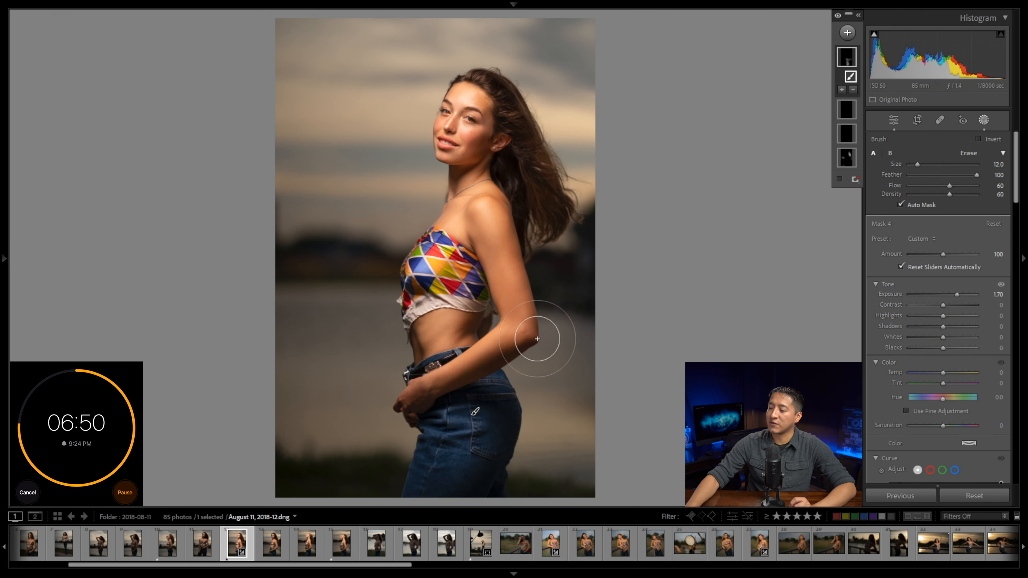
{"action": "scroll", "coordinate": [491, 394], "scroll_direction": "down", "scroll_amount": 5}
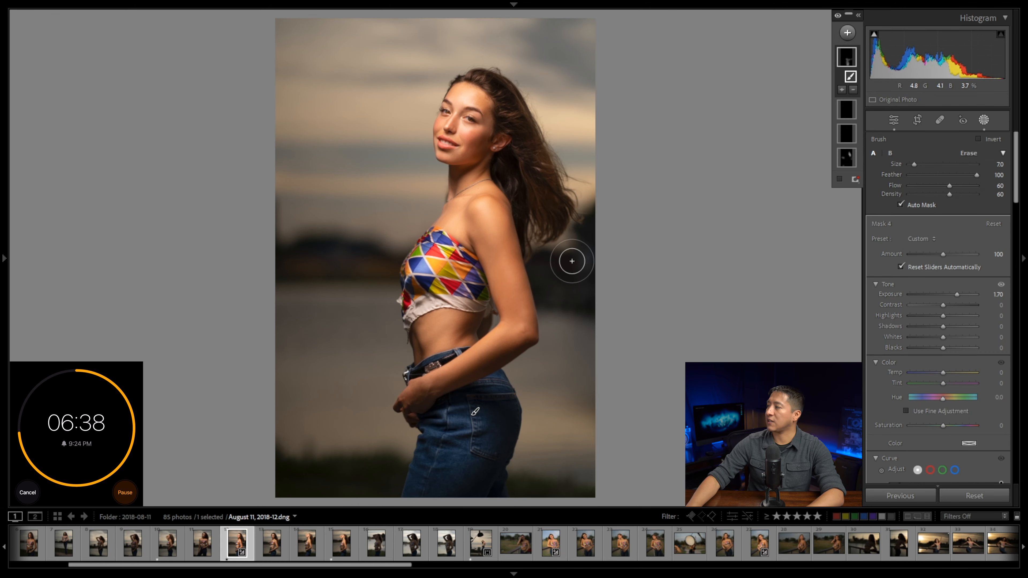
{"action": "key", "text": "k"}
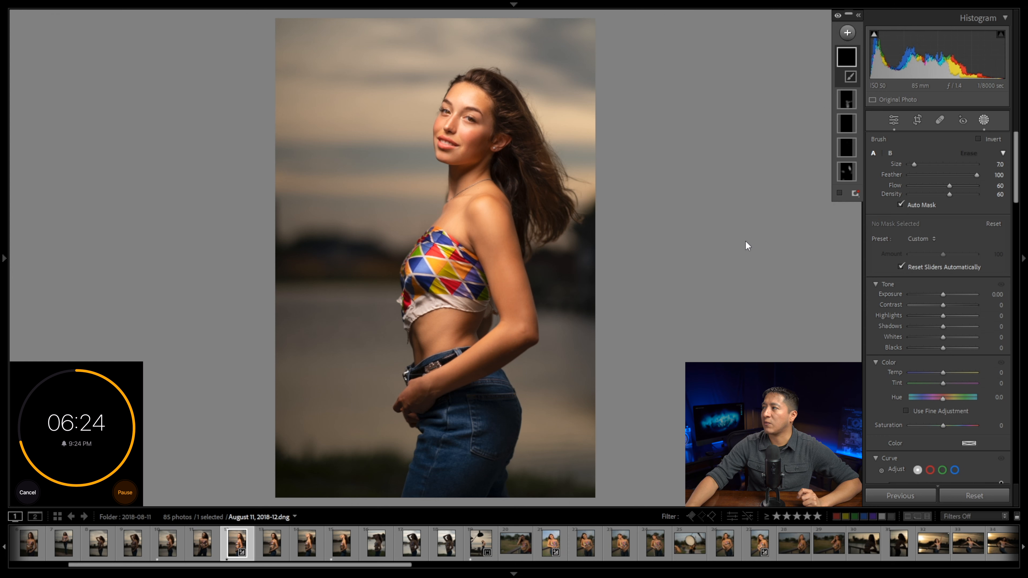
Add a new mask that automatically selects the photo's background
{"action": "left_click", "coordinate": [848, 33]}
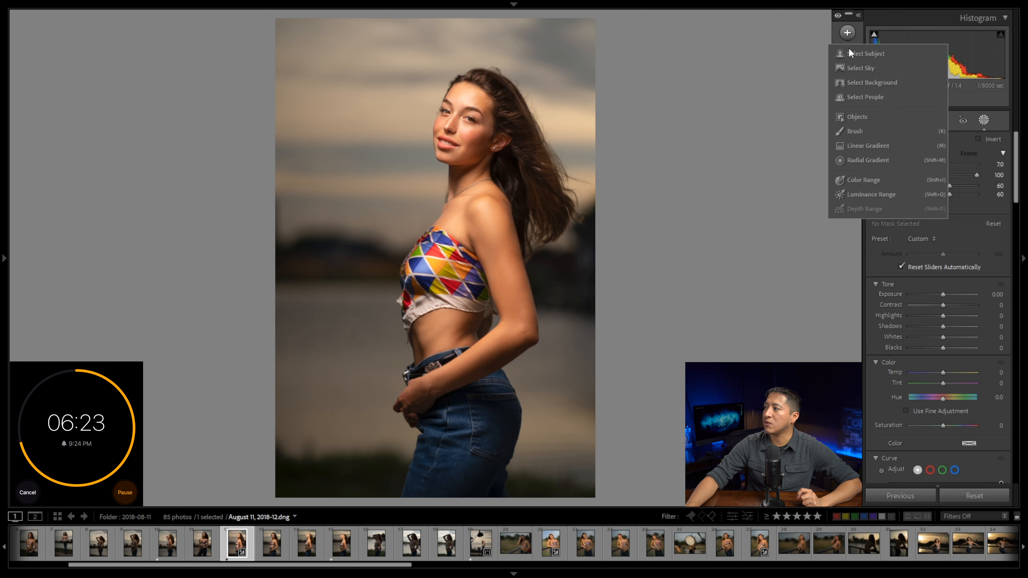
{"action": "left_click", "coordinate": [855, 80]}
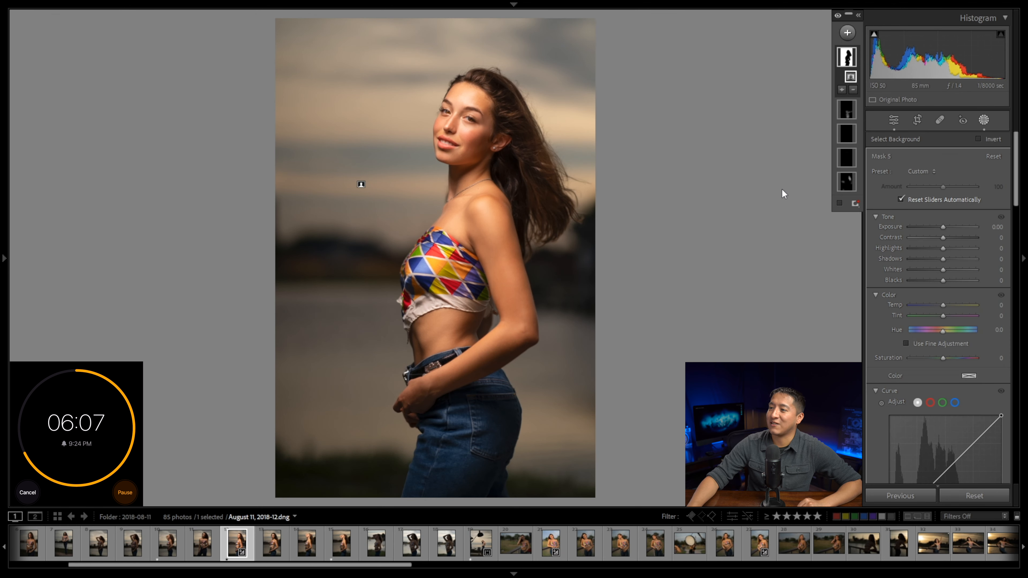
{"action": "mouse_move", "coordinate": [362, 186]}
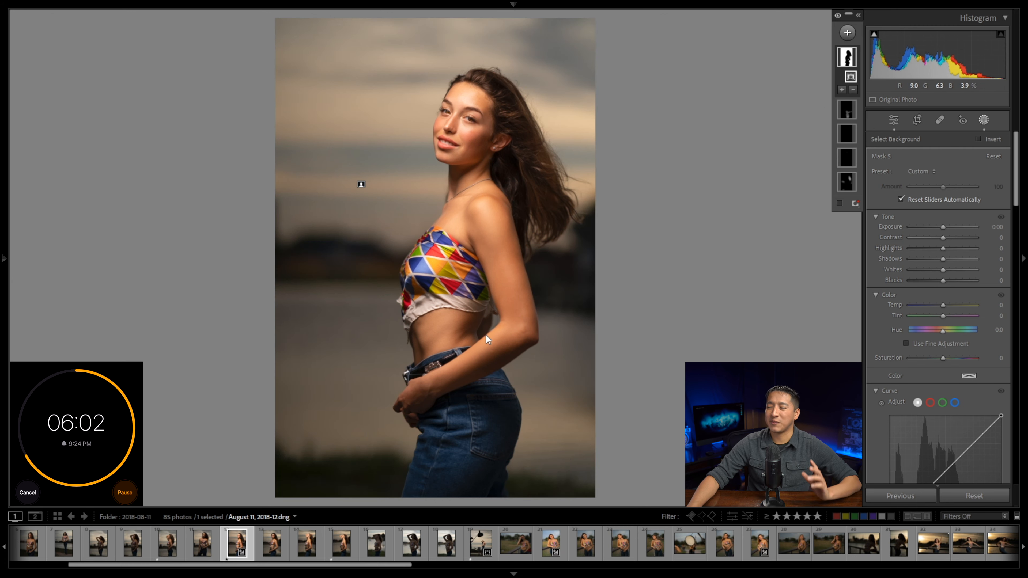
Try exposures of 0.25 and 0.20 on the background mask and settle on 0.18
{"action": "left_click", "coordinate": [997, 227]}
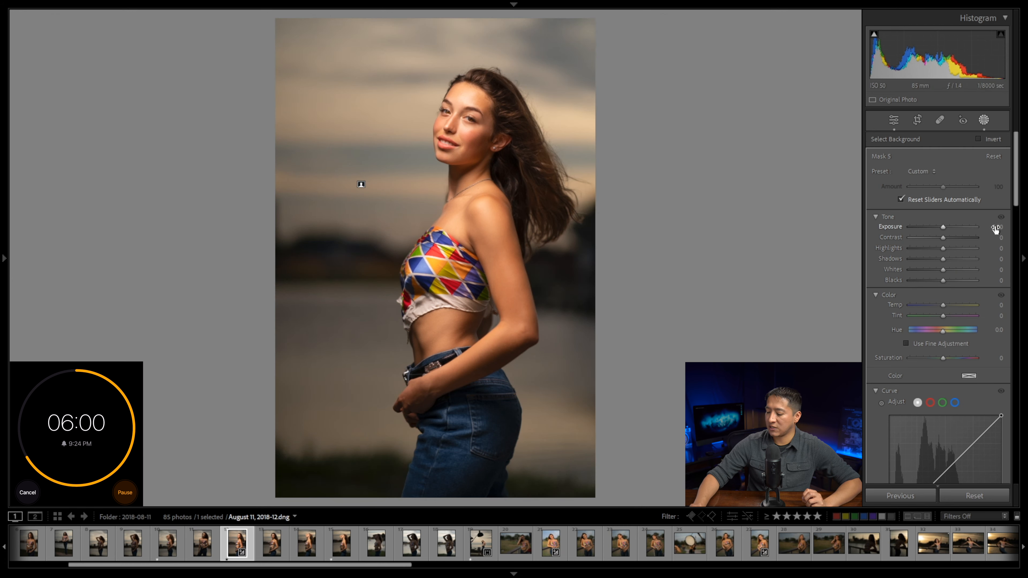
{"action": "type", "text": ".25"}
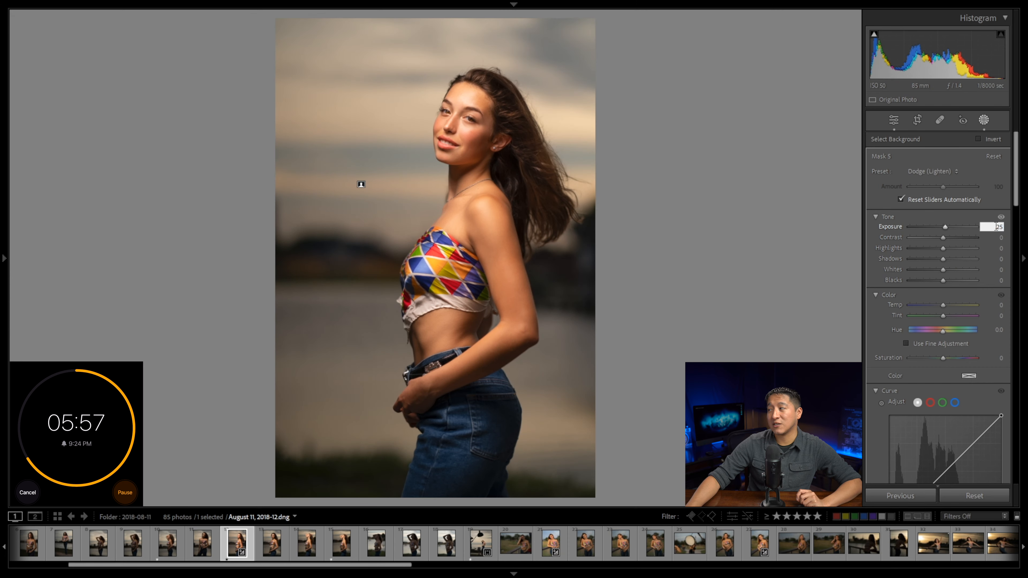
{"action": "key", "text": "BackSpace"}
{"action": "type", "text": "0"}
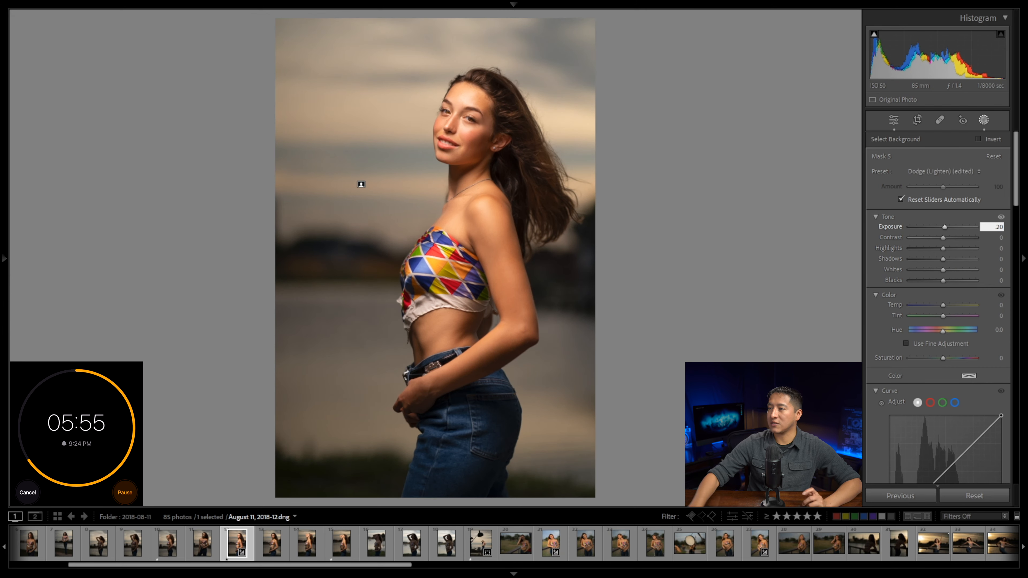
{"action": "left_click_drag", "start_coordinate": [999, 227], "coordinate": [1010, 231]}
{"action": "type", "text": "18"}
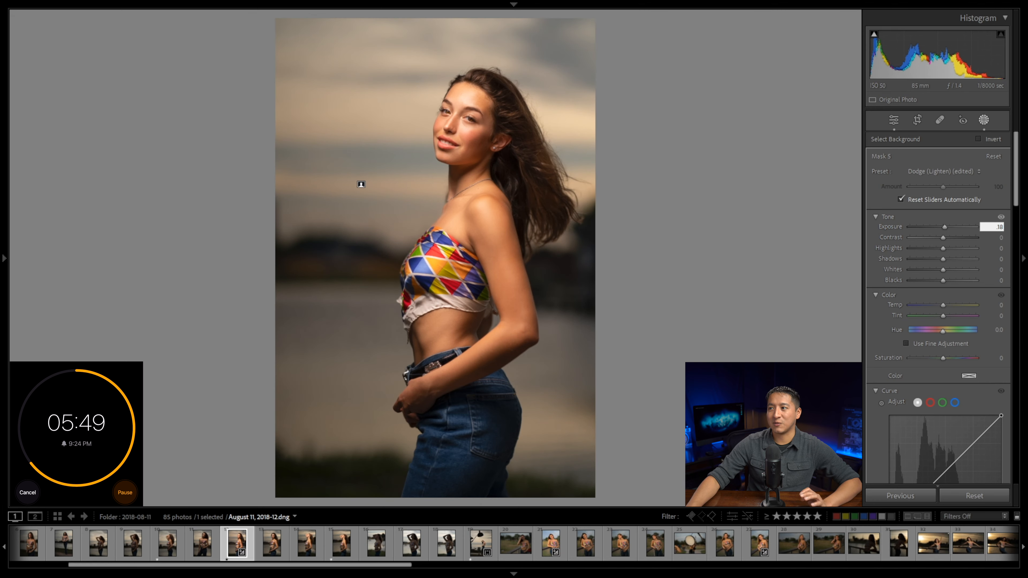
{"action": "key", "text": "Return"}
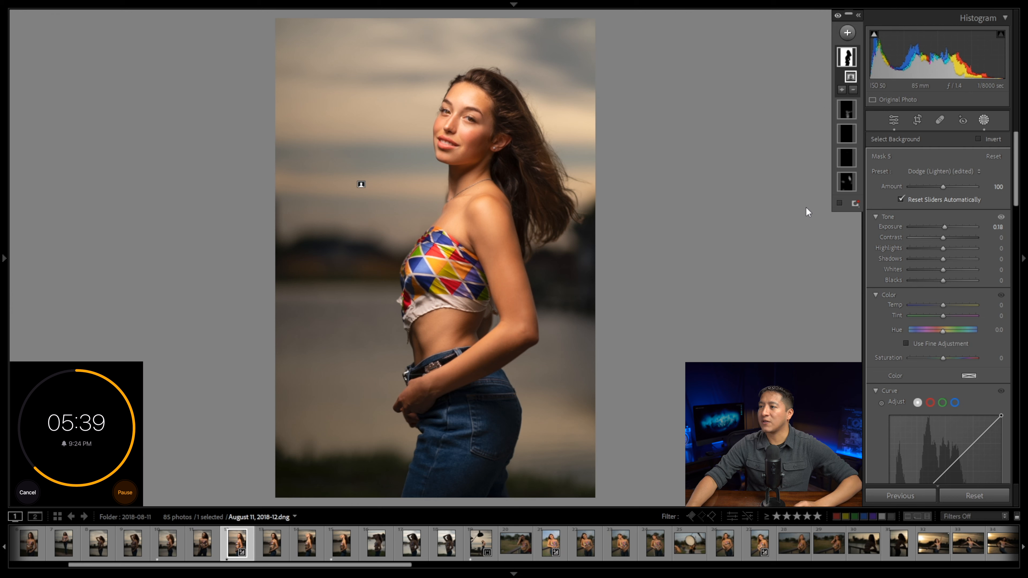
Leave the masking tools and lower the photo's overall whites to -10 in the basic tone adjustments
{"action": "key", "text": "k"}
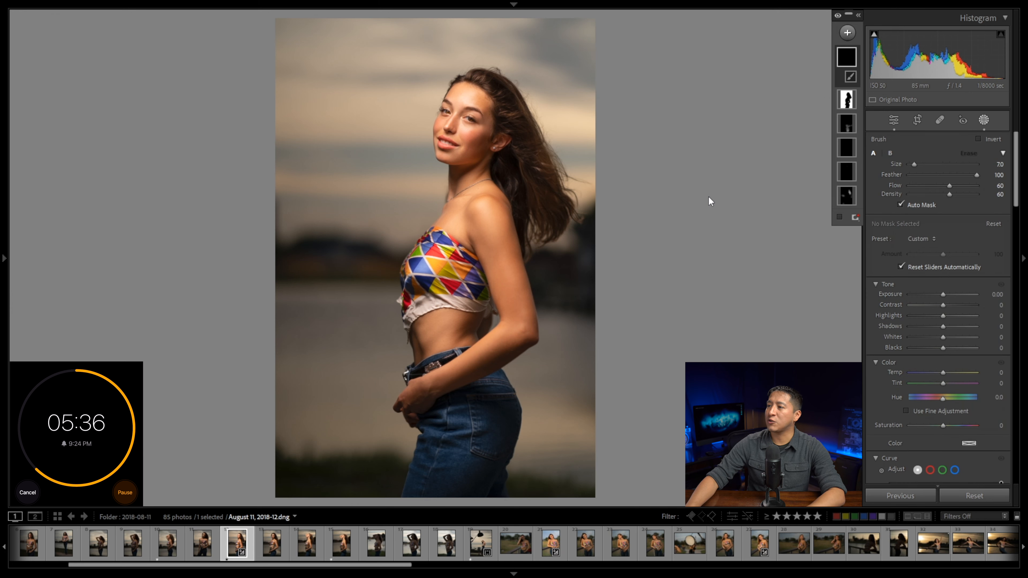
{"action": "key", "text": "k"}
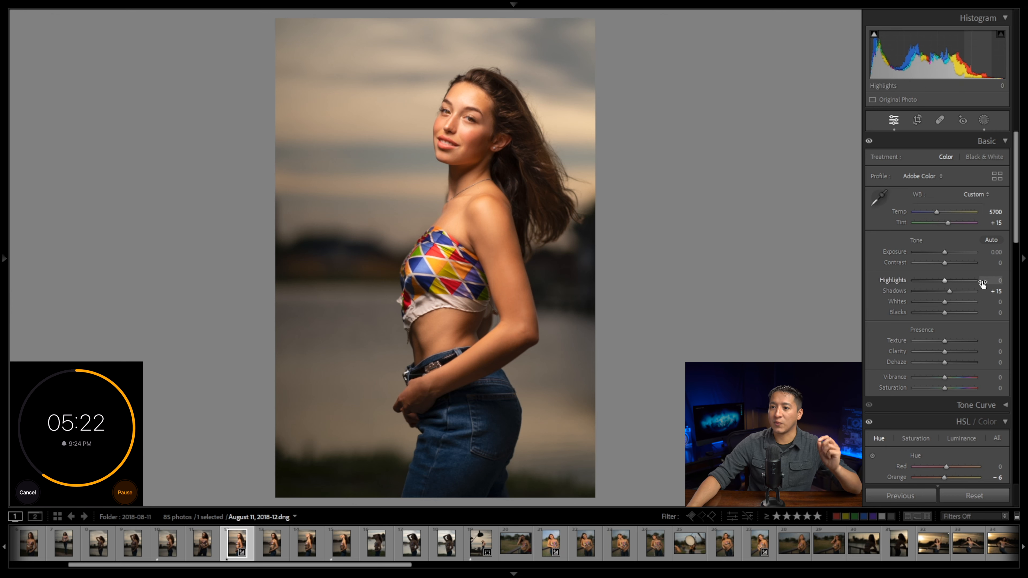
{"action": "left_click_drag", "start_coordinate": [991, 307], "coordinate": [989, 306]}
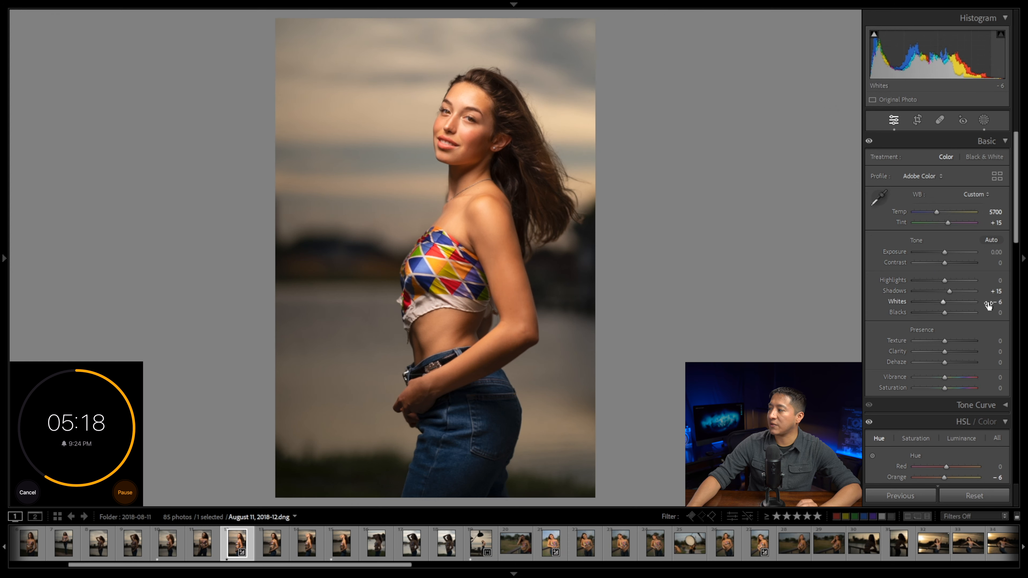
{"action": "left_click", "coordinate": [988, 306]}
{"action": "type", "text": "-11"}
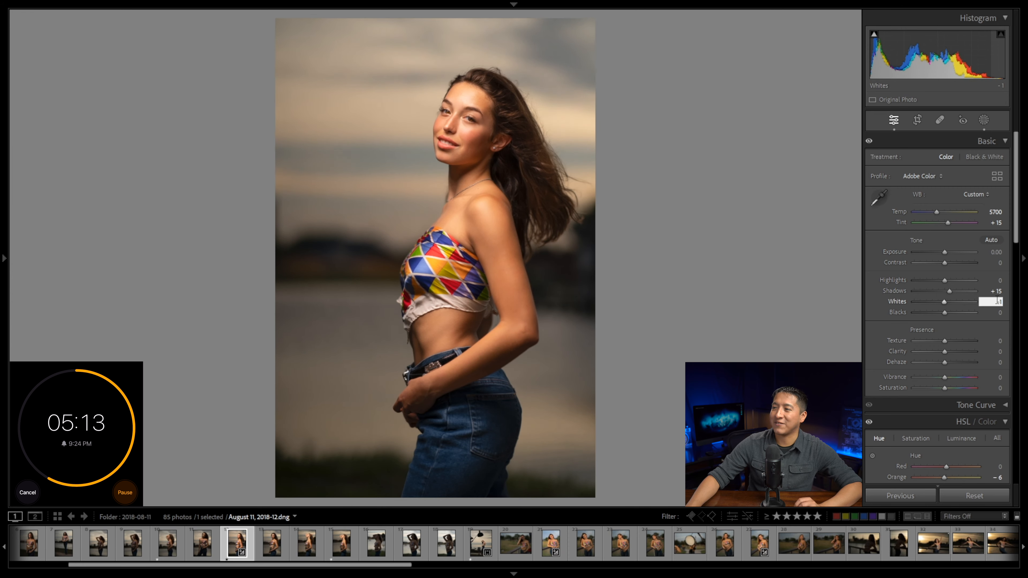
{"action": "key", "text": "Return"}
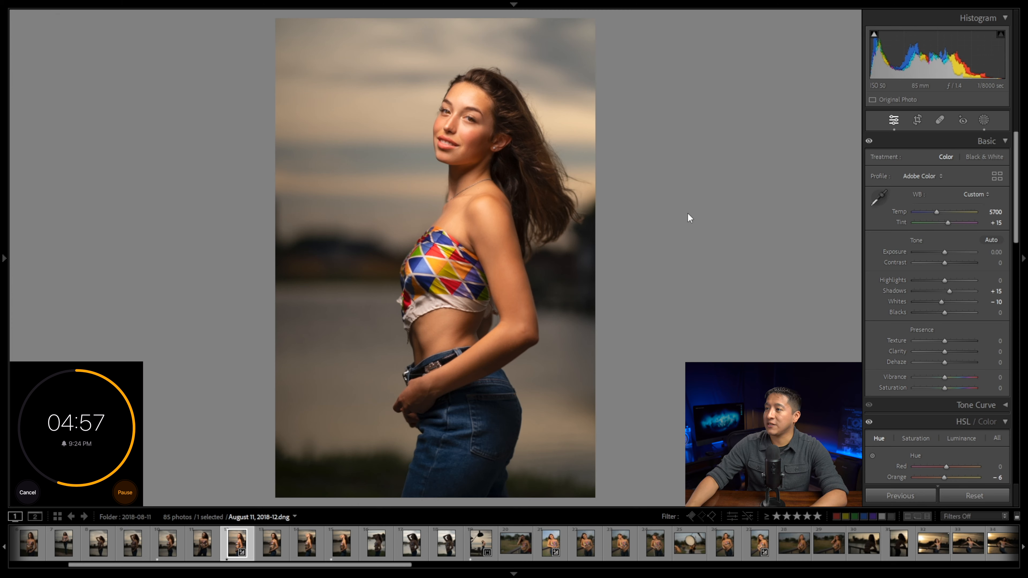
Paint a new brush mask over the iris of the eye nearer the visible ear, using a brush size of 7
{"action": "key", "text": "k"}
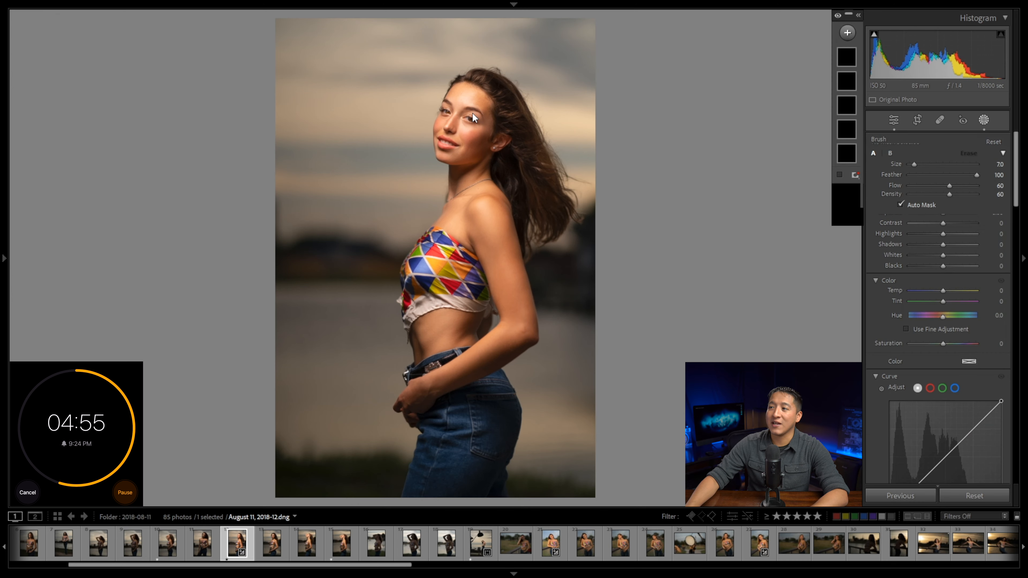
{"action": "left_click", "coordinate": [469, 113]}
{"action": "key", "text": "bracketleft"}
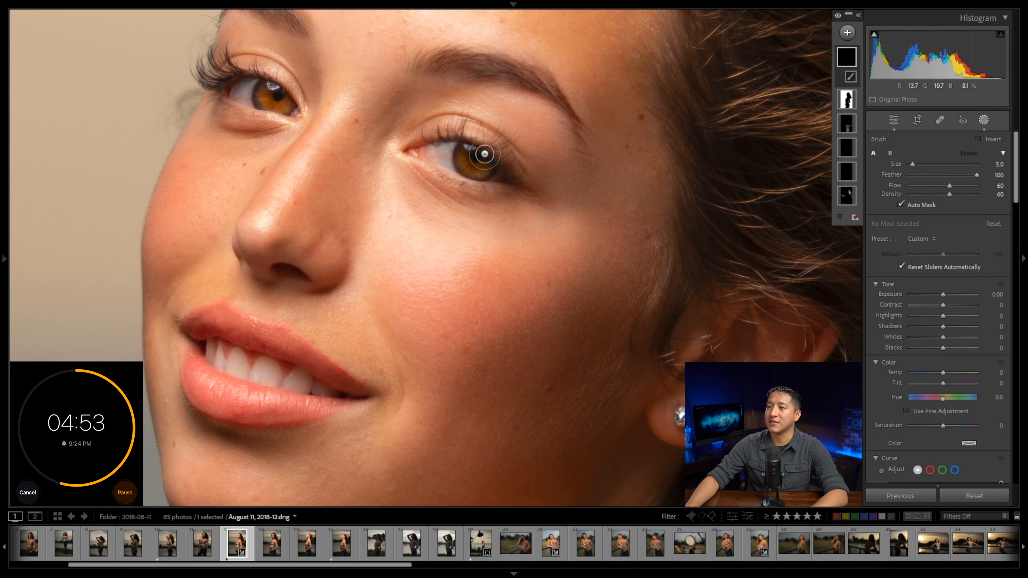
{"action": "left_click", "coordinate": [474, 162]}
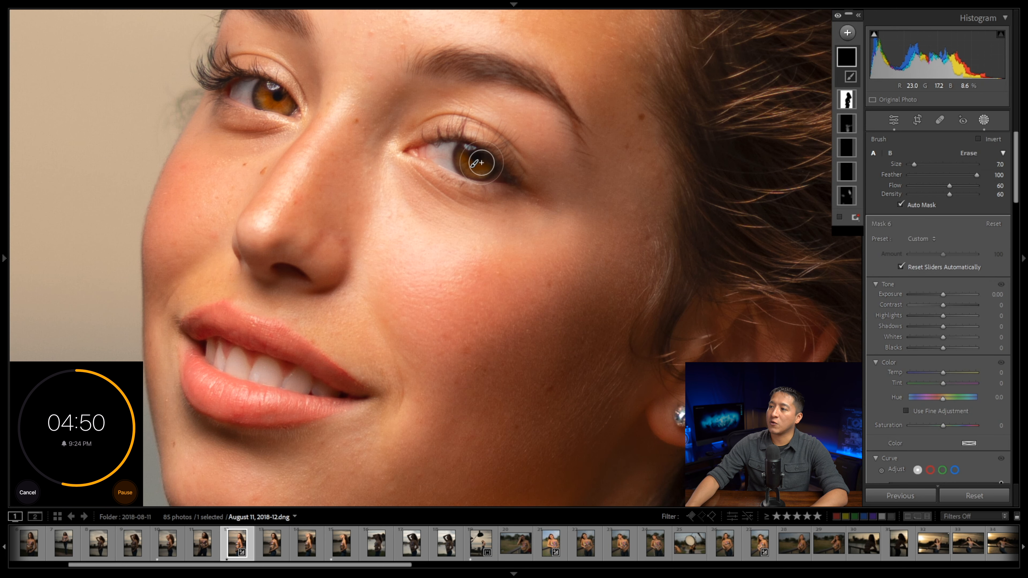
{"action": "key", "text": "bracketright"}
{"action": "left_click", "coordinate": [472, 161]}
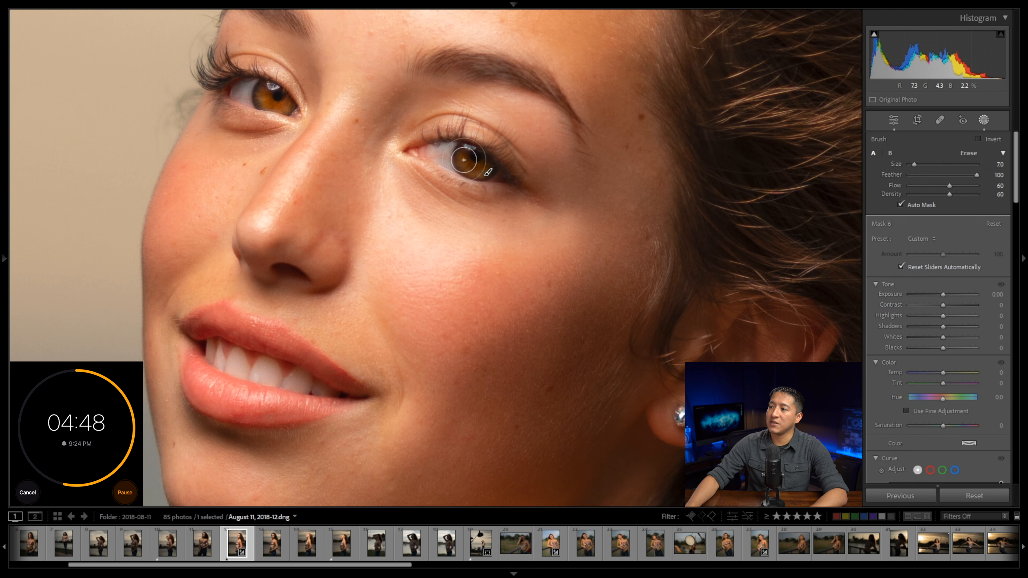
{"action": "left_click", "coordinate": [475, 165]}
{"action": "left_click", "coordinate": [476, 160]}
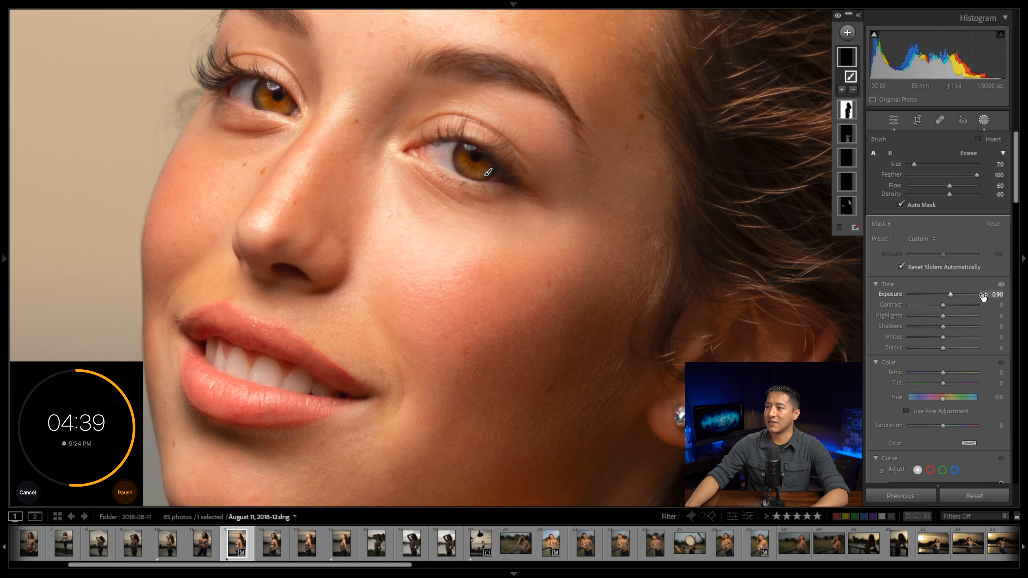
Enlarge the brush to 18, go over the eye nearer the visible ear on its mask, and leave the masking tools
{"action": "scroll", "coordinate": [472, 164], "scroll_direction": "up", "scroll_amount": 4}
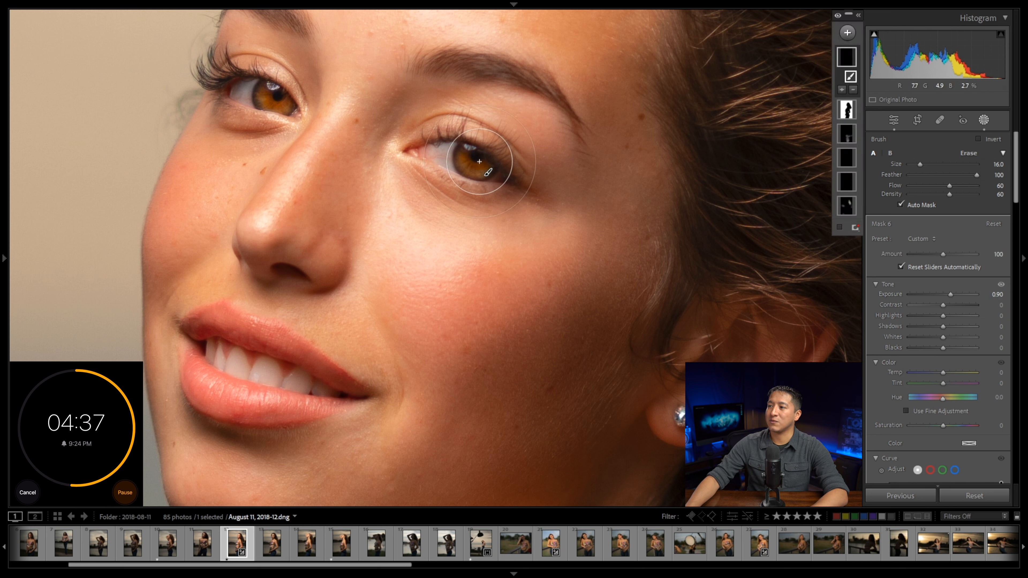
{"action": "scroll", "coordinate": [512, 187], "scroll_direction": "up", "scroll_amount": 5}
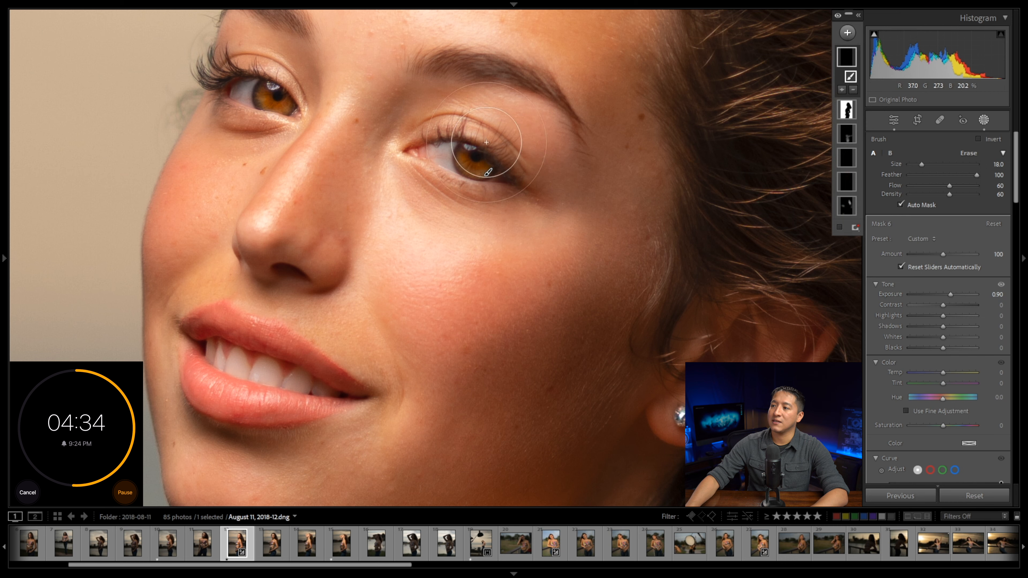
{"action": "left_click_drag", "start_coordinate": [481, 162], "coordinate": [445, 165]}
{"action": "key", "text": "Escape"}
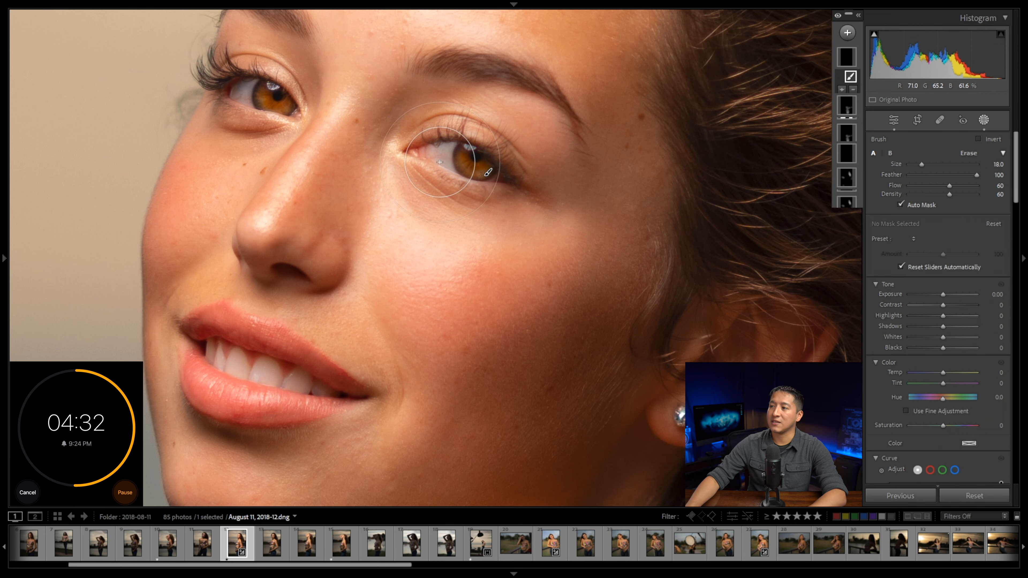
{"action": "left_click", "coordinate": [452, 163]}
{"action": "left_click", "coordinate": [451, 164]}
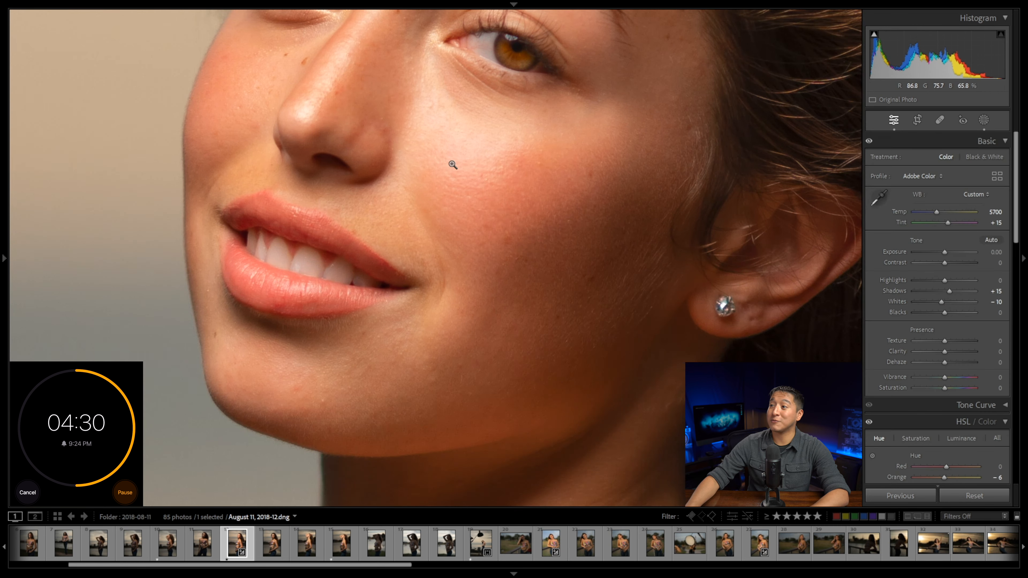
{"action": "left_click", "coordinate": [451, 164]}
{"action": "left_click", "coordinate": [451, 164]}
{"action": "left_click", "coordinate": [451, 164]}
{"action": "left_click", "coordinate": [451, 164]}
{"action": "left_click", "coordinate": [452, 164]}
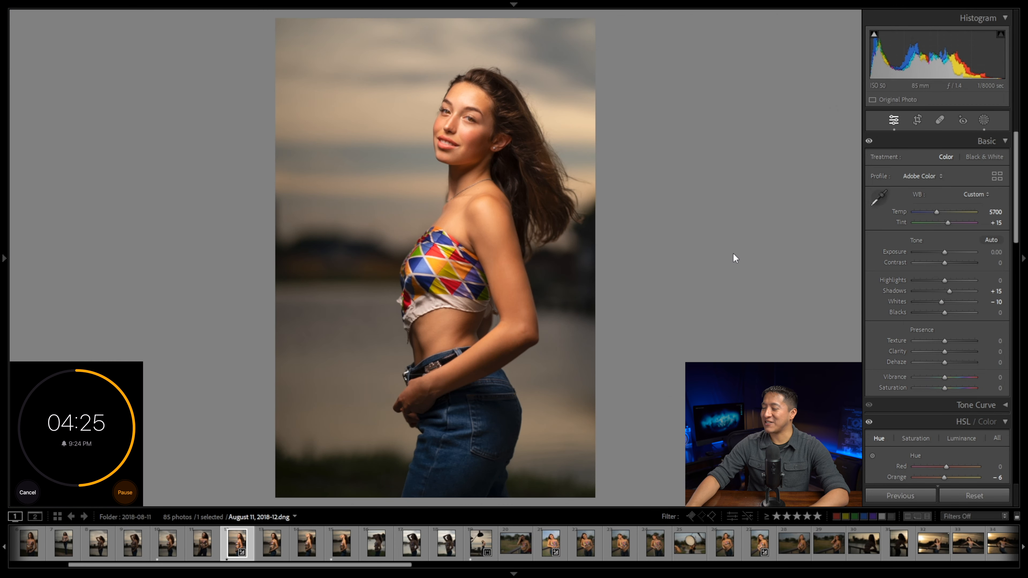
Set the photo's overall shadows to +20 in the basic tone adjustments
{"action": "left_click", "coordinate": [987, 291]}
{"action": "type", "text": "210"}
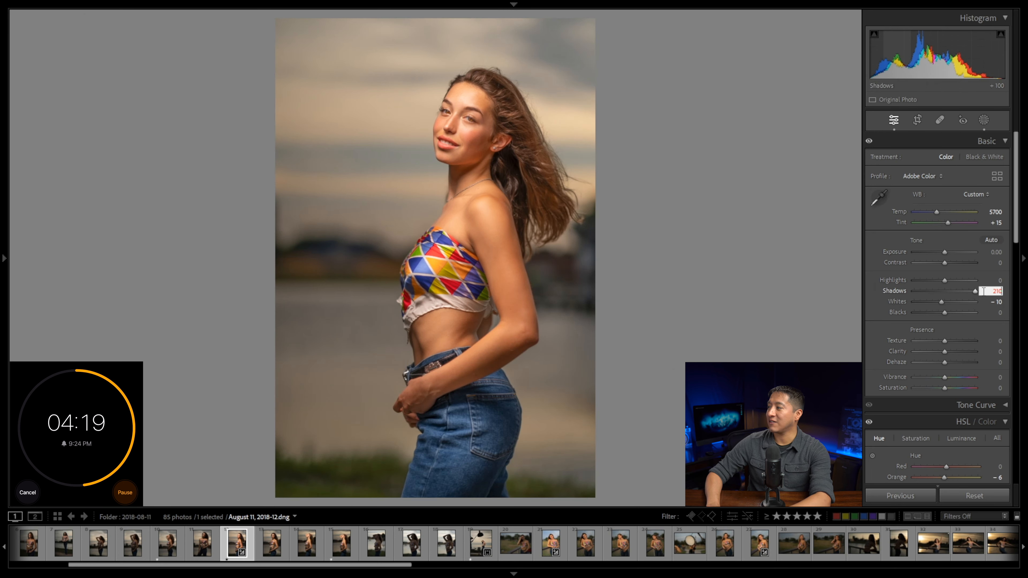
{"action": "key", "text": "BackSpace"}
{"action": "key", "text": "BackSpace"}
{"action": "type", "text": "0"}
{"action": "key", "text": "Return"}
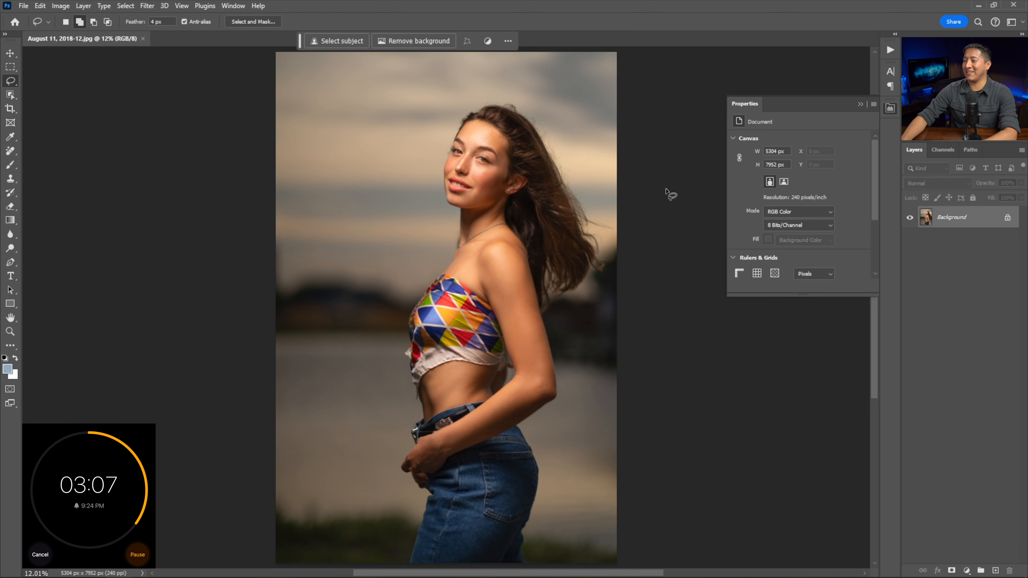
In Photoshop, lasso the wispy, uneven hair along the hairline above the forehead, extending the selection towards the crown
{"action": "key", "text": "ctrl+plus"}
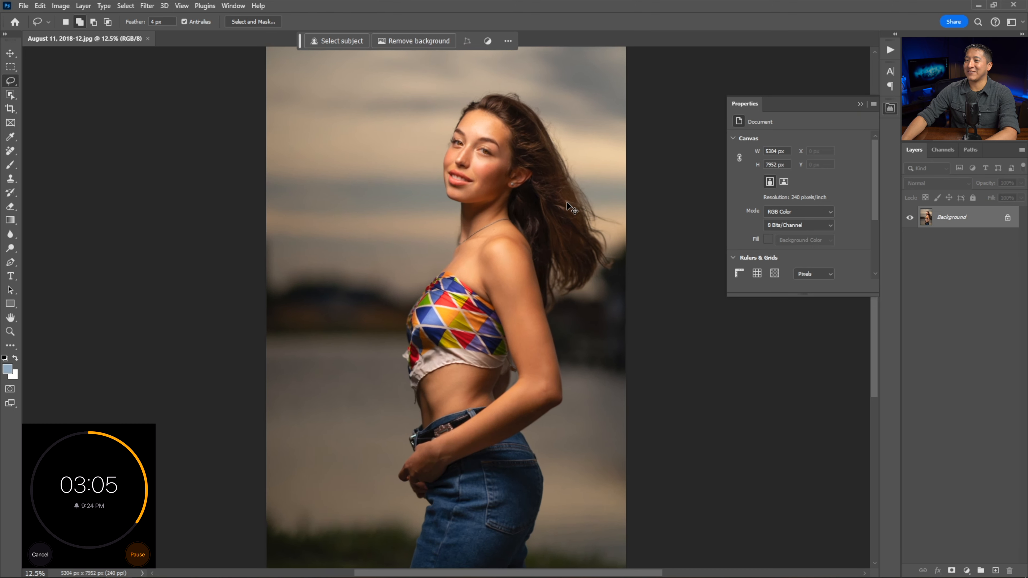
{"action": "key", "text": "ctrl+plus"}
{"action": "key", "text": "ctrl+plus"}
{"action": "left_click_drag", "start_coordinate": [499, 166], "coordinate": [345, 289]}
{"action": "left_click_drag", "start_coordinate": [395, 239], "coordinate": [409, 345]}
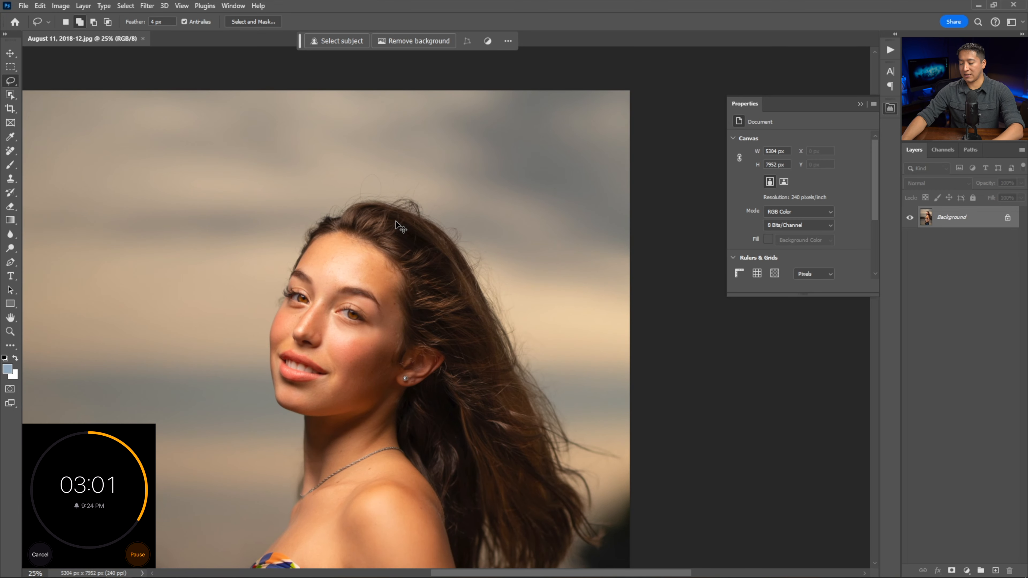
{"action": "scroll", "coordinate": [395, 221], "scroll_direction": "up", "scroll_amount": 2}
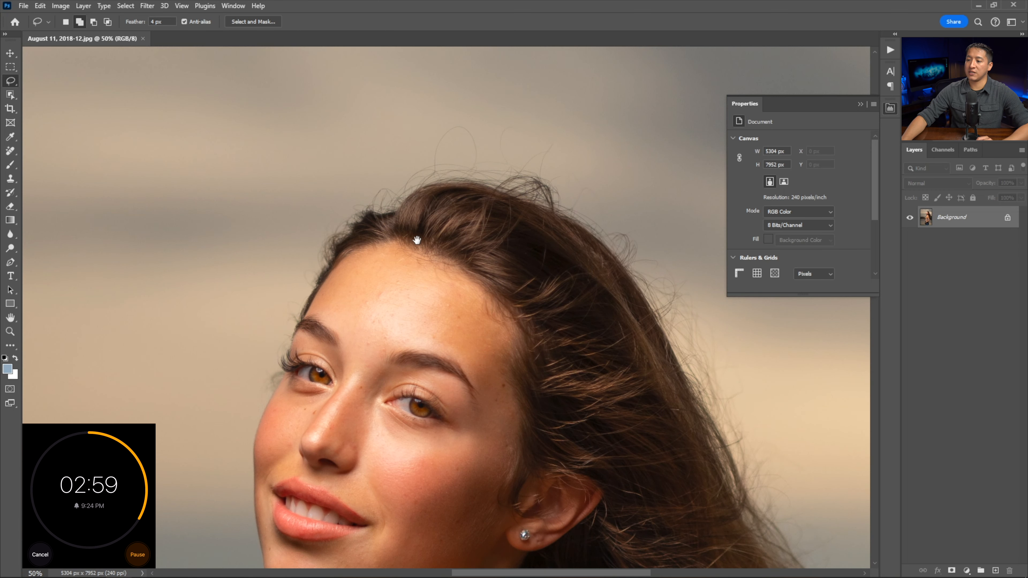
{"action": "left_click_drag", "start_coordinate": [417, 240], "coordinate": [408, 279]}
{"action": "key", "text": "ctrl+plus"}
{"action": "mouse_move", "coordinate": [265, 286]}
{"action": "left_mouse_down"}
{"action": "mouse_move", "coordinate": [340, 197]}
{"action": "mouse_move", "coordinate": [409, 196]}
{"action": "left_mouse_up"}
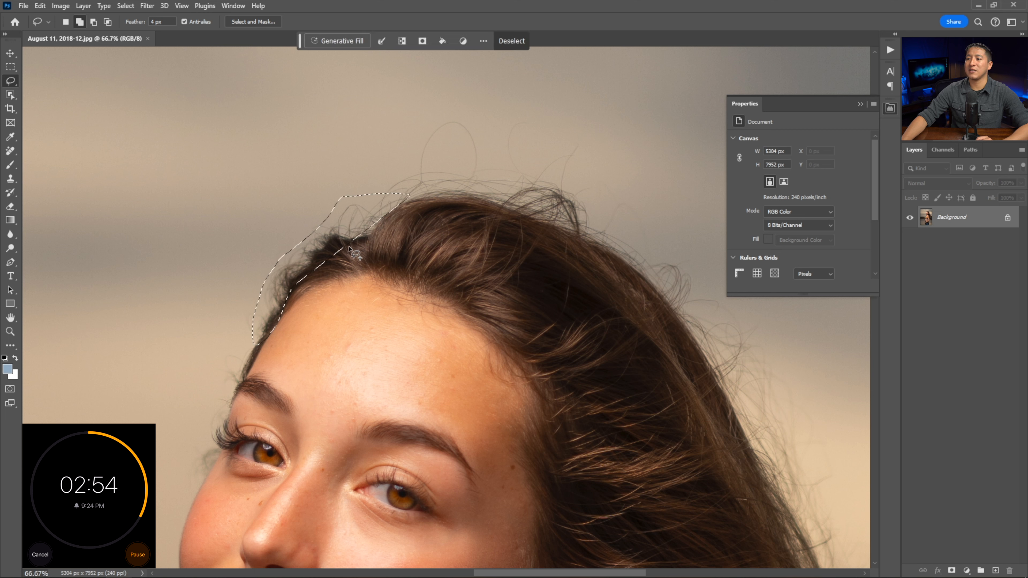
{"action": "mouse_move", "coordinate": [345, 244]}
{"action": "left_mouse_down"}
{"action": "mouse_move", "coordinate": [375, 240]}
{"action": "mouse_move", "coordinate": [408, 194]}
{"action": "left_mouse_up"}
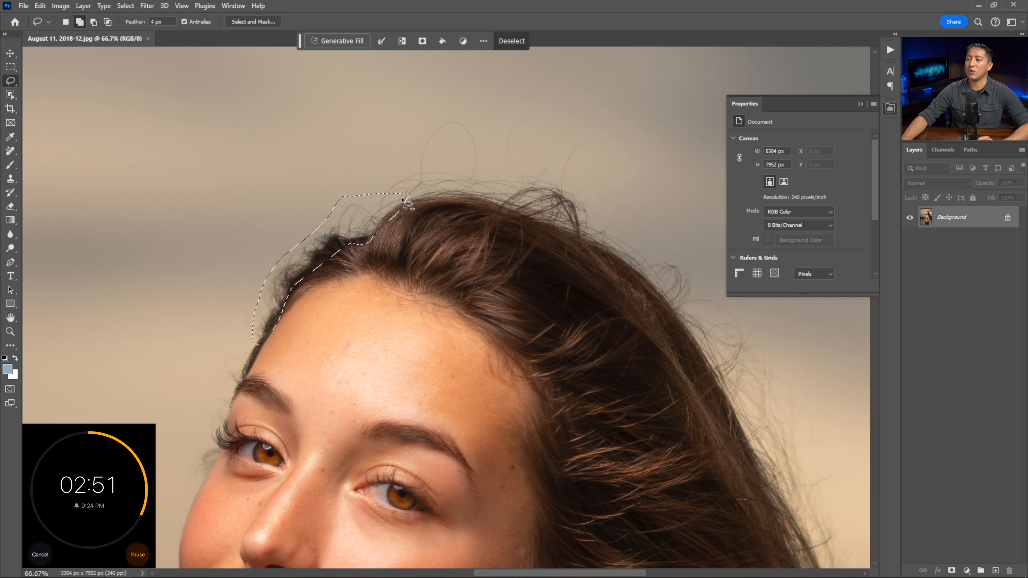
Run Generative Fill on the selected hairline area with "." as the prompt
{"action": "left_click", "coordinate": [344, 41]}
{"action": "type", "text": "."}
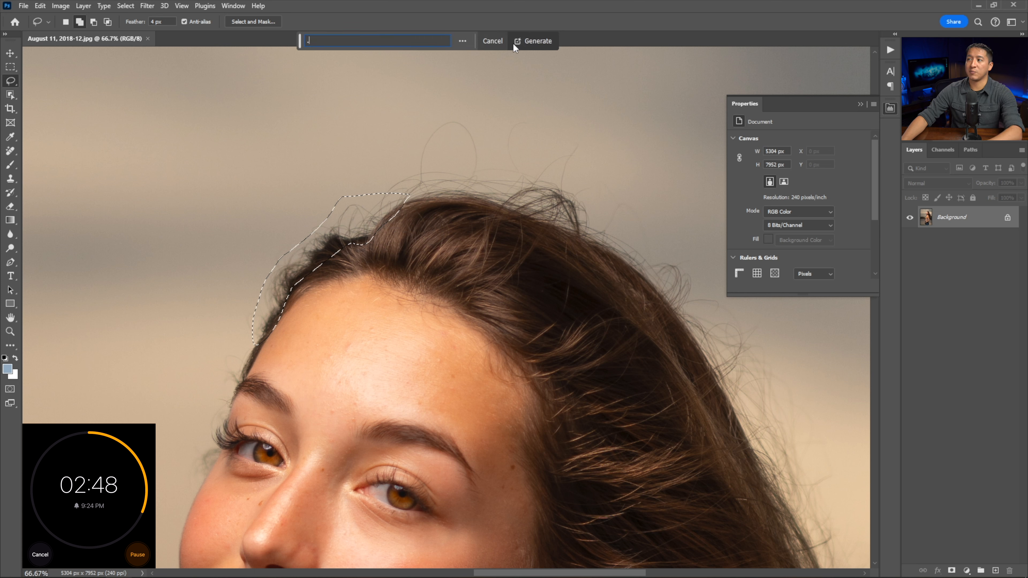
{"action": "left_click", "coordinate": [517, 41]}
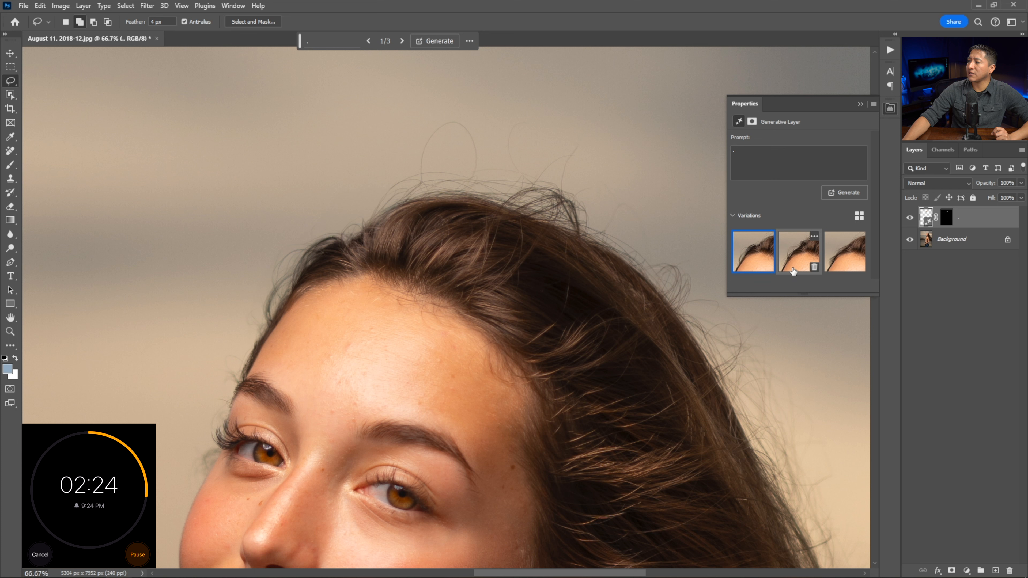
Compare the second and third generated hairline variations, keep the third, and check it against the original by toggling its layer
{"action": "left_click", "coordinate": [798, 251]}
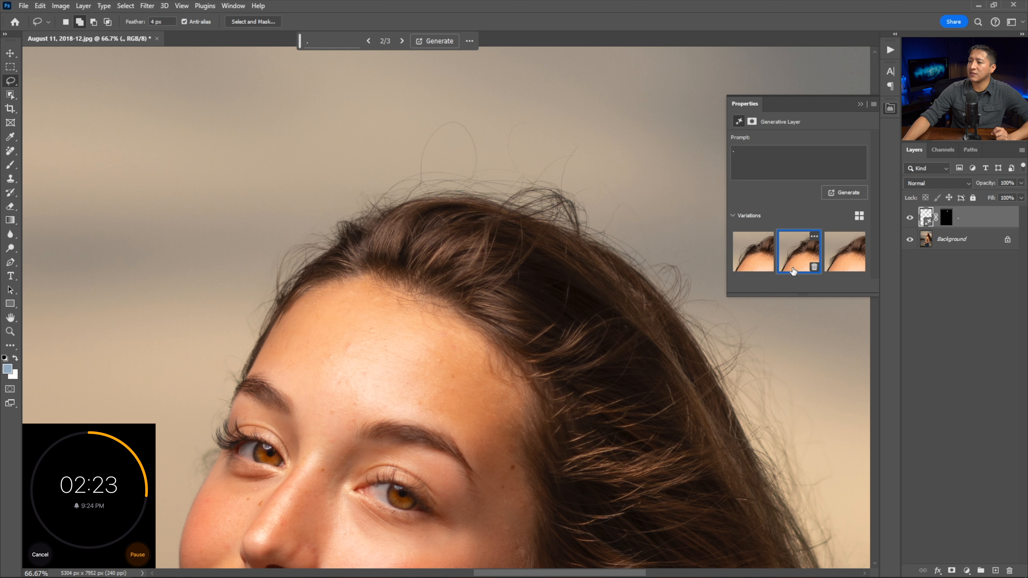
{"action": "left_click", "coordinate": [840, 270]}
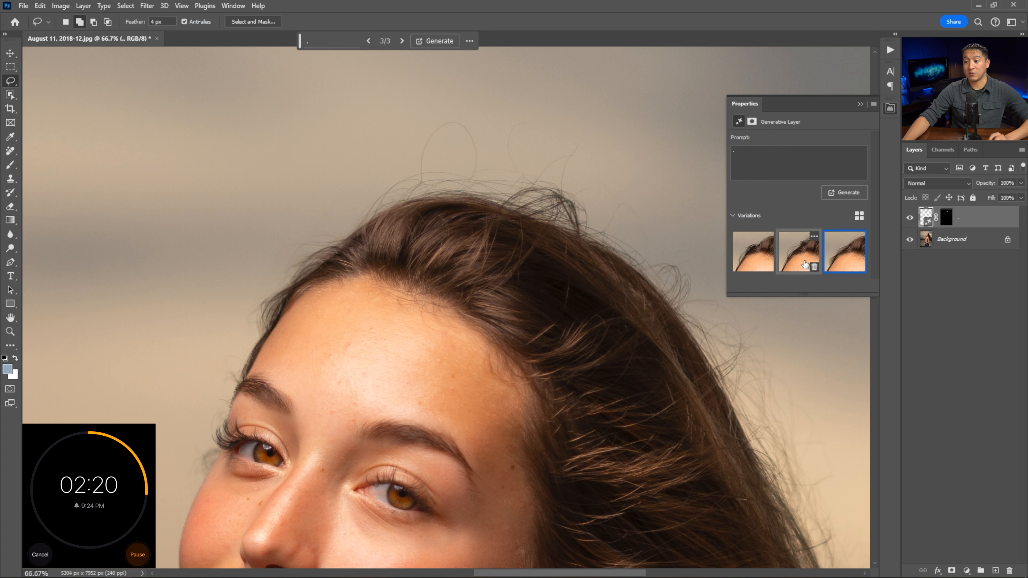
{"action": "key", "text": "ctrl+minus"}
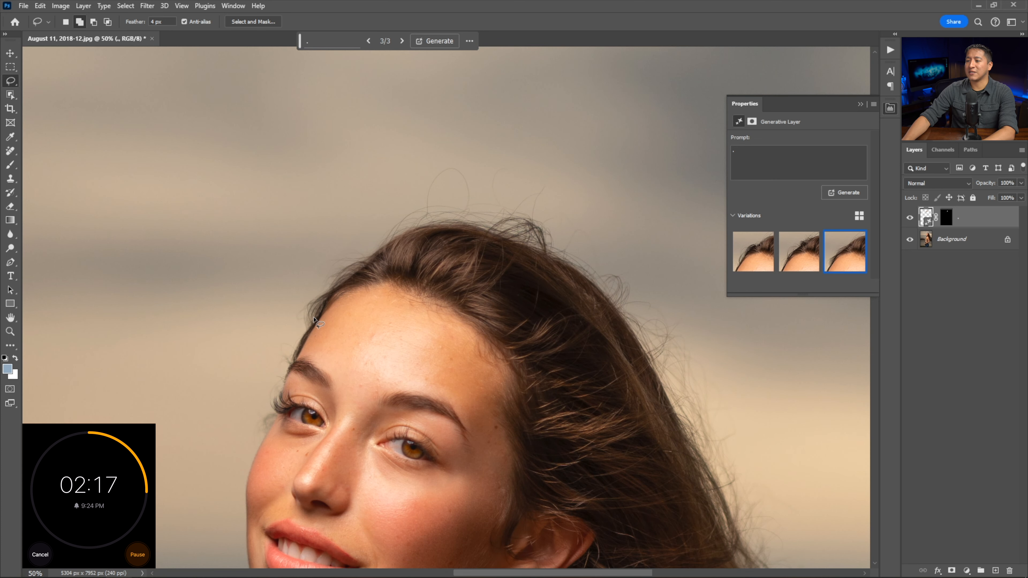
{"action": "left_click", "coordinate": [909, 217]}
{"action": "left_click", "coordinate": [909, 218]}
Lasso the flyaway hairs on top of the head and replace them with Generative Fill using the prompt "."
{"action": "mouse_move", "coordinate": [518, 242]}
{"action": "left_mouse_down"}
{"action": "mouse_move", "coordinate": [405, 244]}
{"action": "mouse_move", "coordinate": [384, 209]}
{"action": "mouse_move", "coordinate": [370, 225]}
{"action": "left_mouse_up"}
{"action": "left_click", "coordinate": [488, 219]}
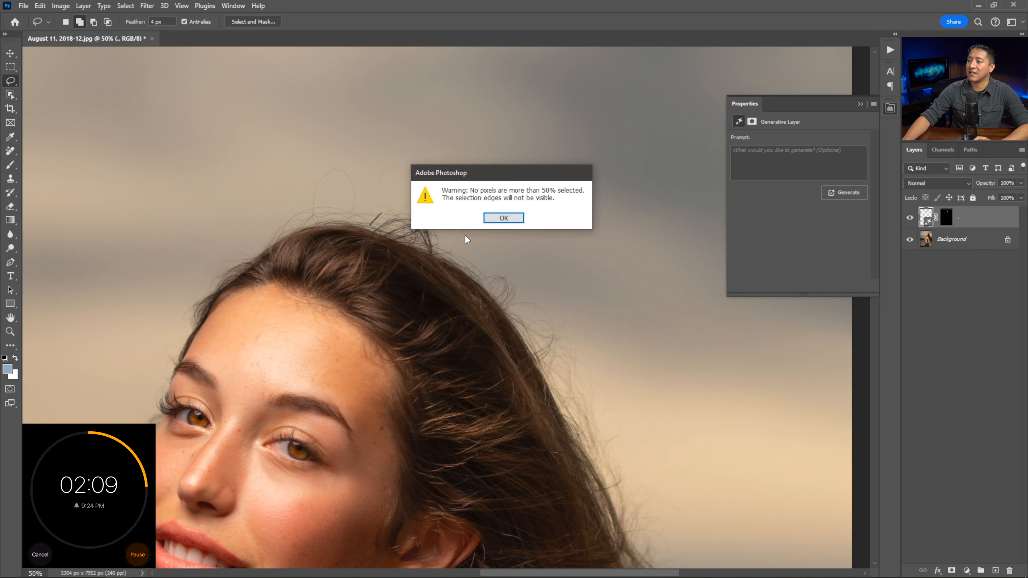
{"action": "left_click", "coordinate": [492, 218]}
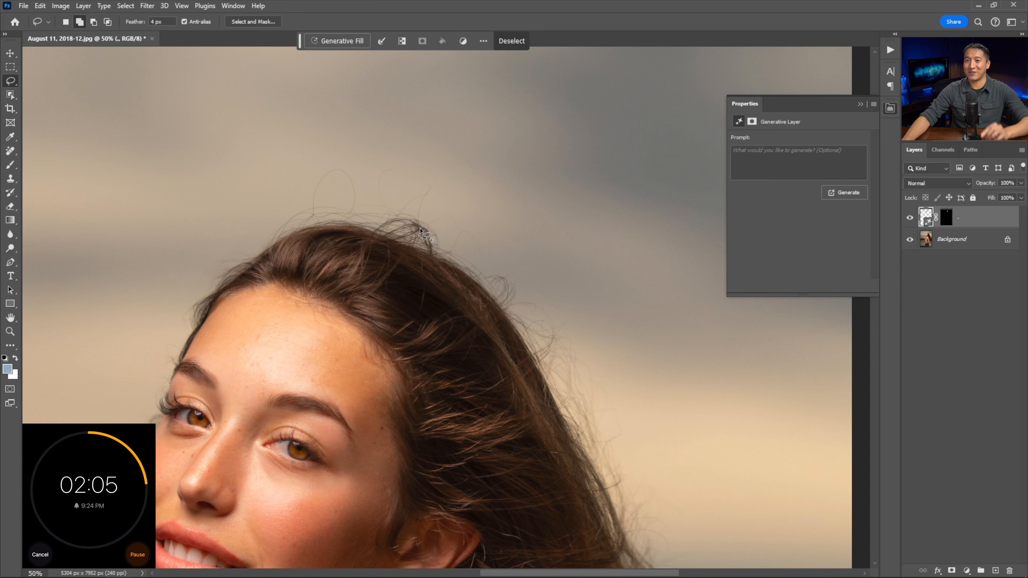
{"action": "left_click_drag", "start_coordinate": [370, 229], "coordinate": [424, 205]}
{"action": "left_click_drag", "start_coordinate": [425, 206], "coordinate": [370, 239]}
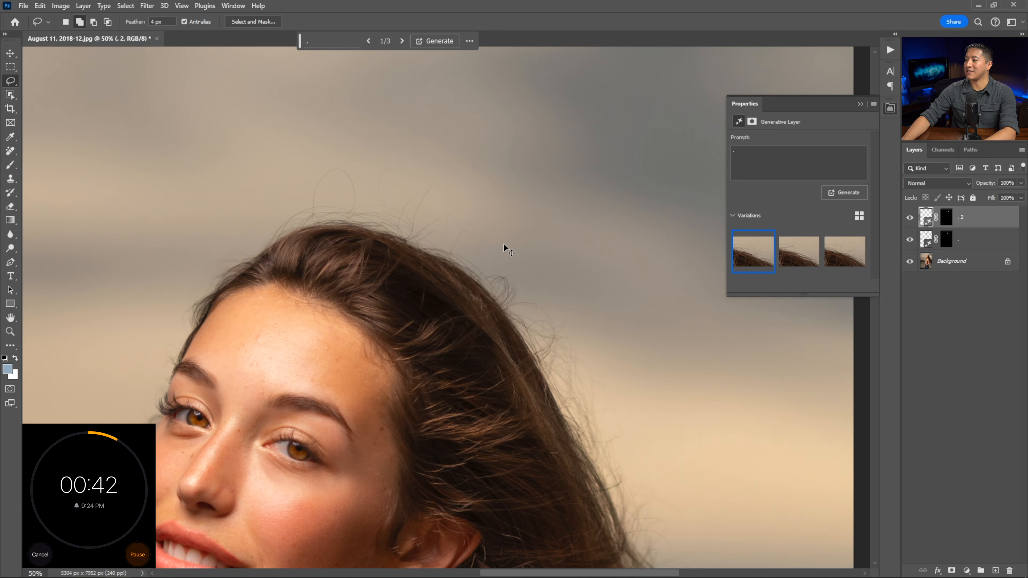
Compare the generated variations for the top of the head and keep the second one
{"action": "key", "text": "ctrl+plus"}
{"action": "left_click", "coordinate": [828, 255]}
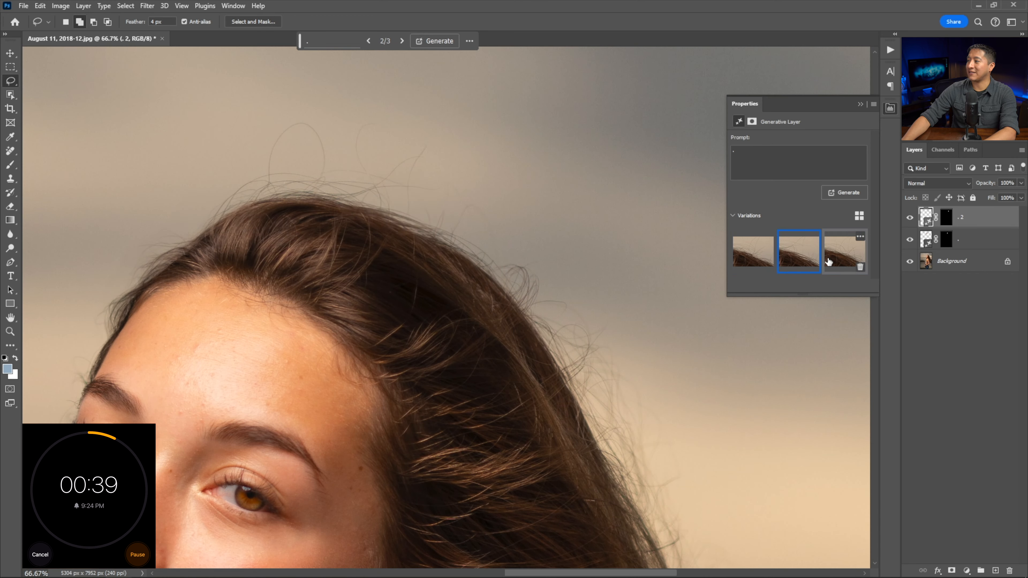
{"action": "left_click", "coordinate": [790, 262]}
{"action": "key", "text": "ctrl+0"}
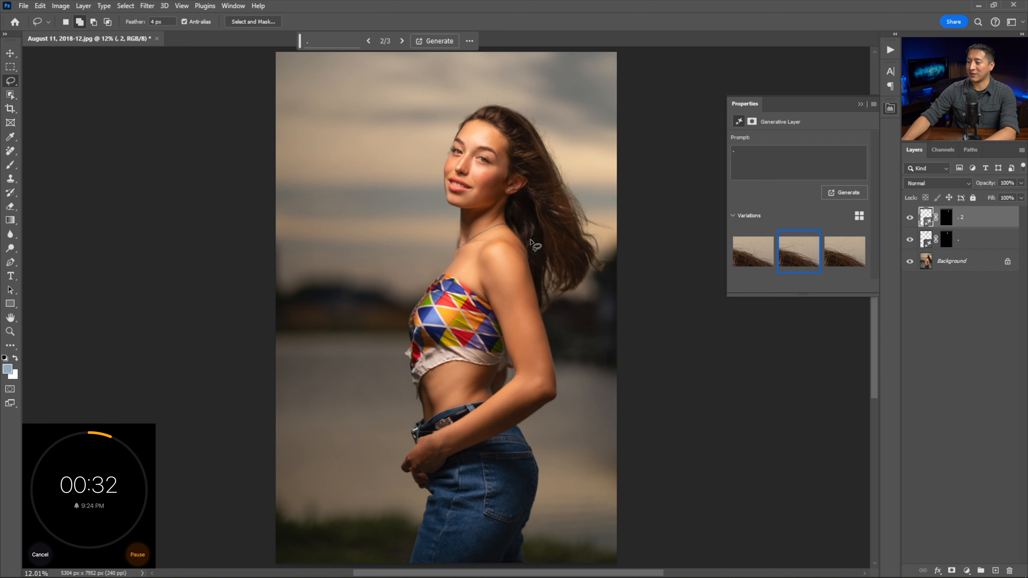
Lasso the stray strands and bright patch at the back of the windblown hair, adding the loose curls below to the selection
{"action": "key", "text": "ctrl+plus"}
{"action": "left_click_drag", "start_coordinate": [519, 211], "coordinate": [384, 273]}
{"action": "key", "text": "ctrl+plus"}
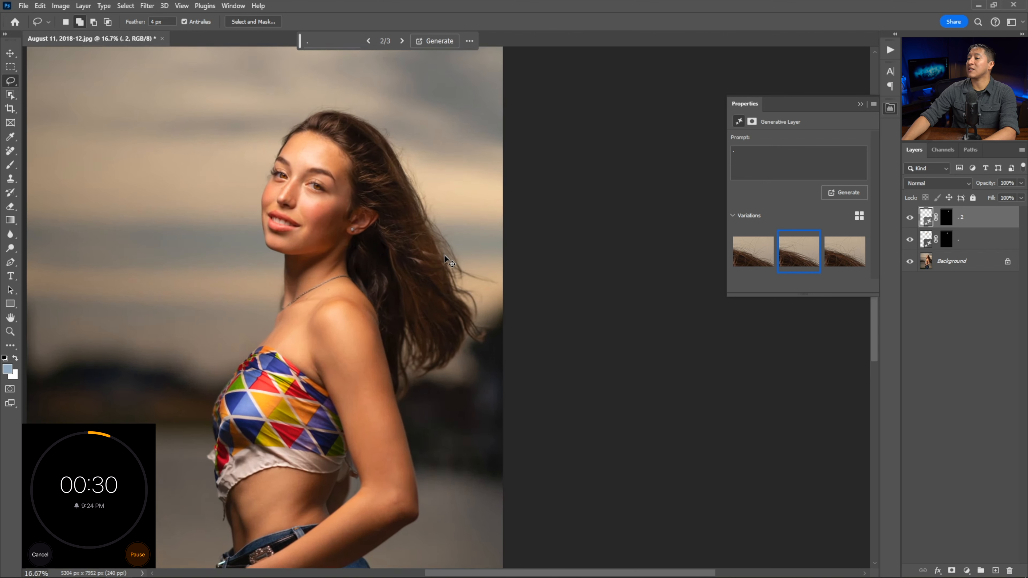
{"action": "scroll", "coordinate": [444, 255], "scroll_direction": "up", "scroll_amount": 4}
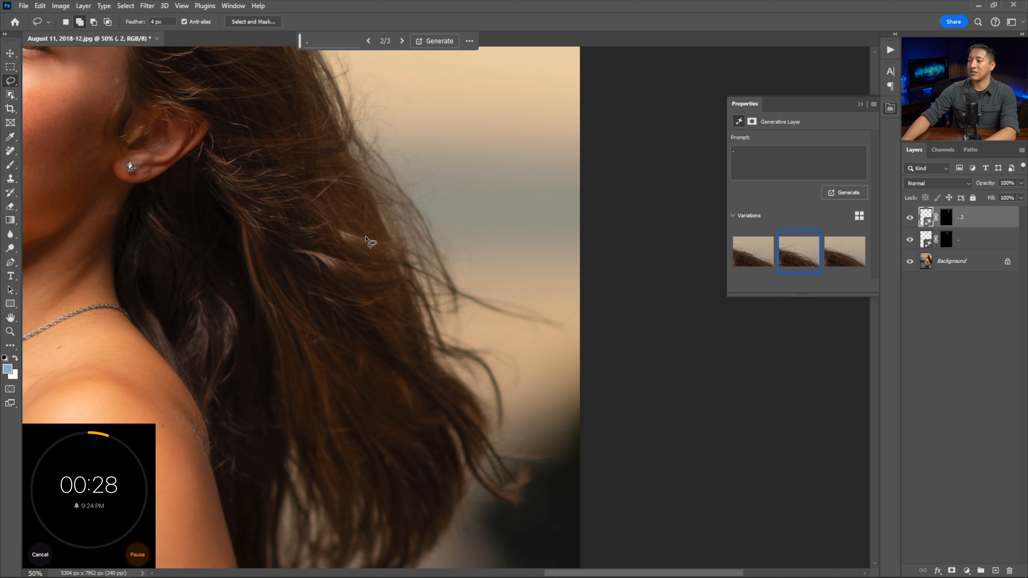
{"action": "mouse_move", "coordinate": [490, 278]}
{"action": "left_mouse_down"}
{"action": "mouse_move", "coordinate": [501, 278]}
{"action": "mouse_move", "coordinate": [285, 236]}
{"action": "mouse_move", "coordinate": [494, 304]}
{"action": "left_mouse_up"}
{"action": "left_click_drag", "start_coordinate": [450, 268], "coordinate": [441, 284]}
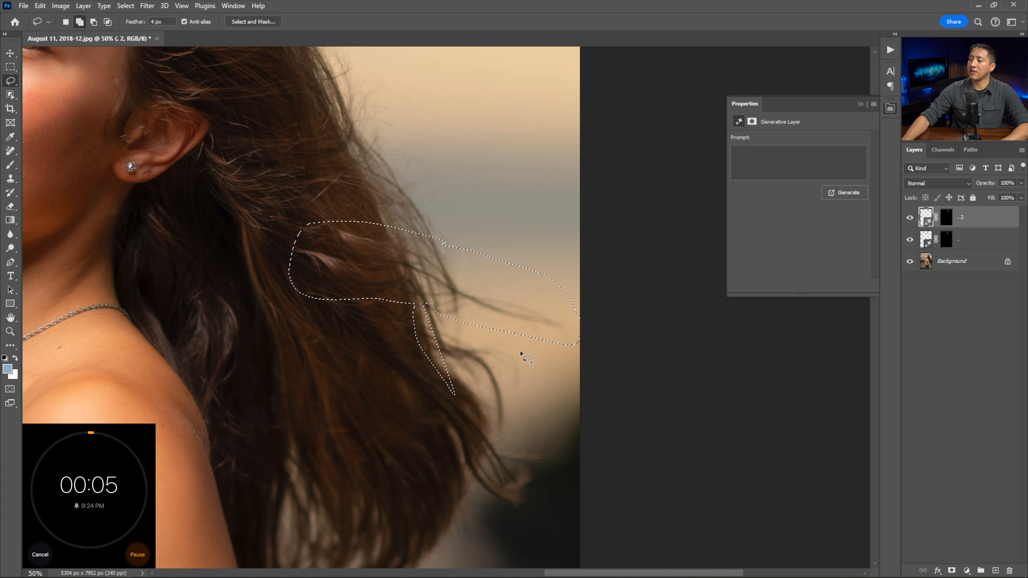
{"action": "mouse_move", "coordinate": [523, 356]}
{"action": "left_mouse_down"}
{"action": "mouse_move", "coordinate": [451, 400]}
{"action": "mouse_move", "coordinate": [486, 287]}
{"action": "left_mouse_up"}
{"action": "mouse_move", "coordinate": [423, 304]}
{"action": "left_mouse_down"}
{"action": "mouse_move", "coordinate": [486, 287]}
{"action": "mouse_move", "coordinate": [455, 320]}
{"action": "left_mouse_up"}
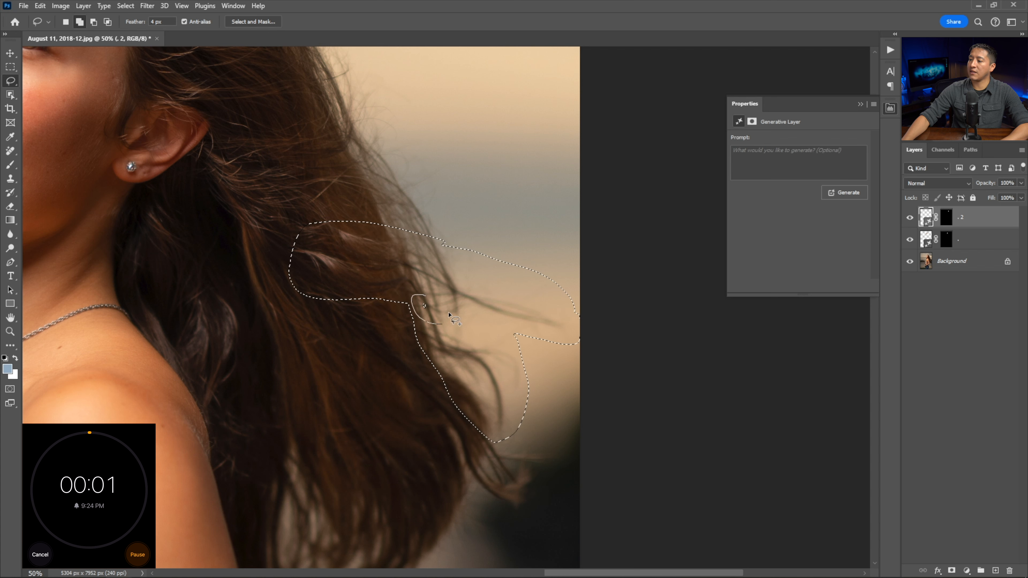
Run Generative Fill on the selected strands at the back of the hair with the prompt "." and keep the first variation
{"action": "left_click", "coordinate": [347, 39]}
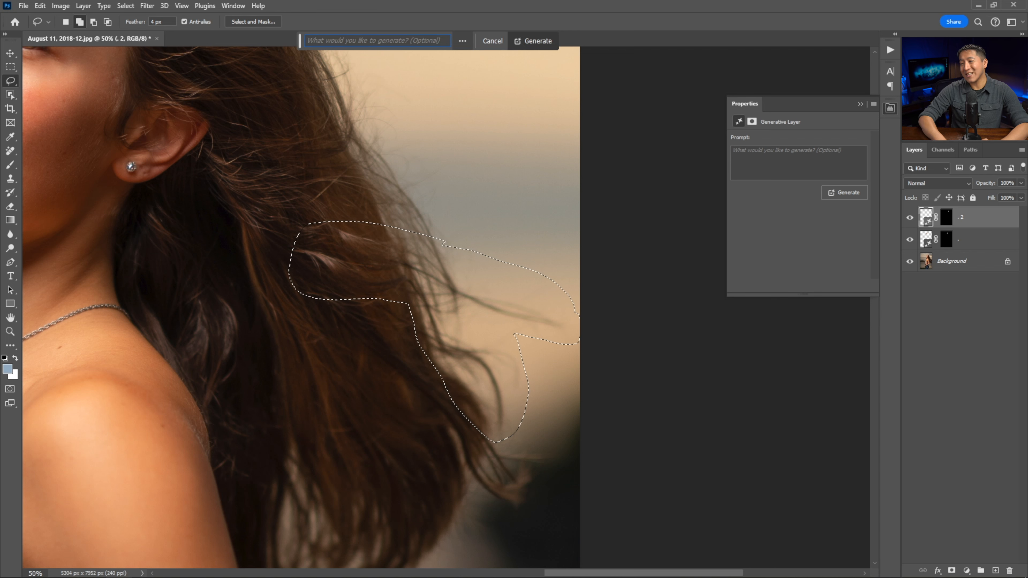
{"action": "left_click", "coordinate": [536, 41]}
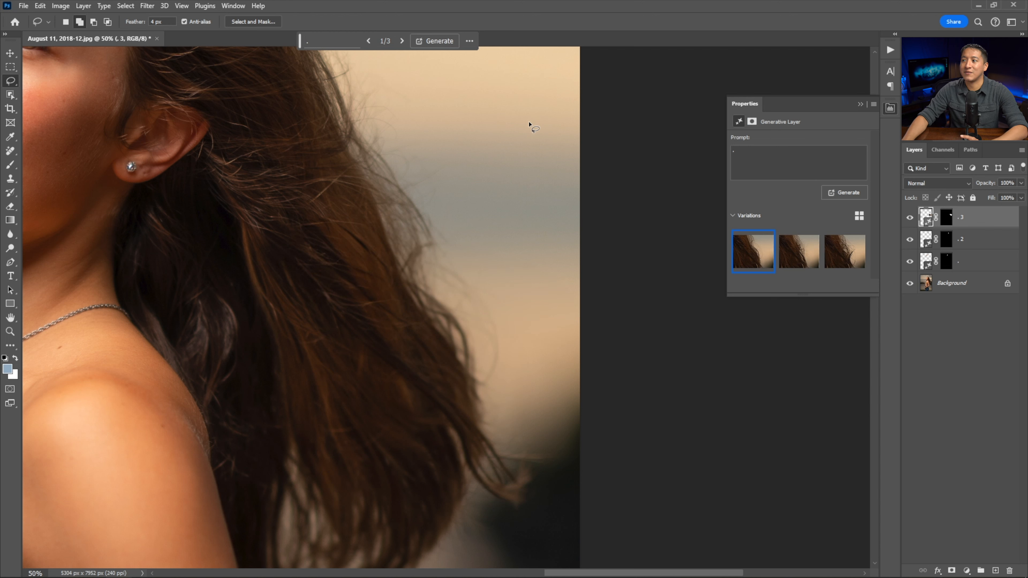
{"action": "mouse_move", "coordinate": [787, 250]}
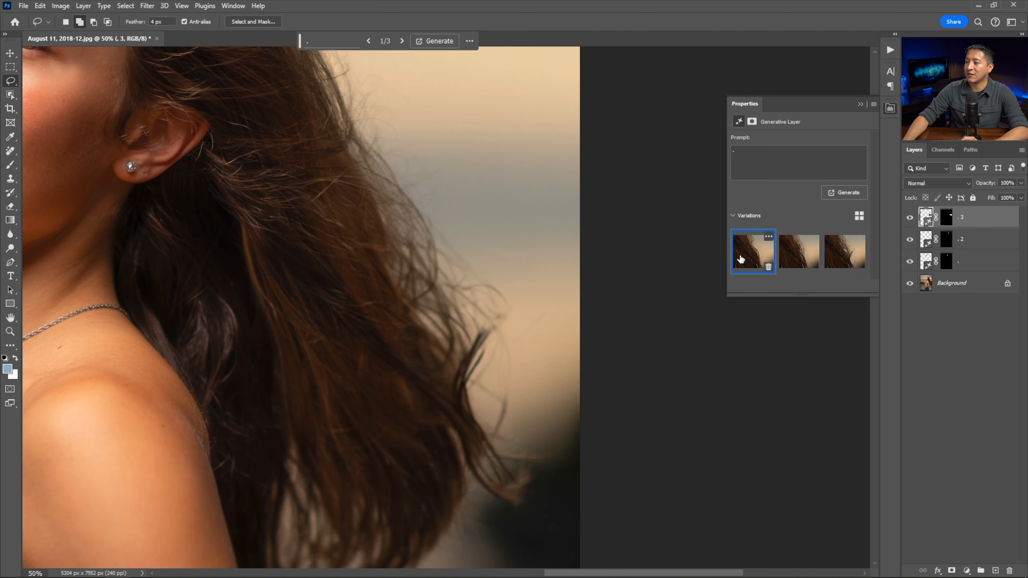
{"action": "key", "text": "ctrl+0"}
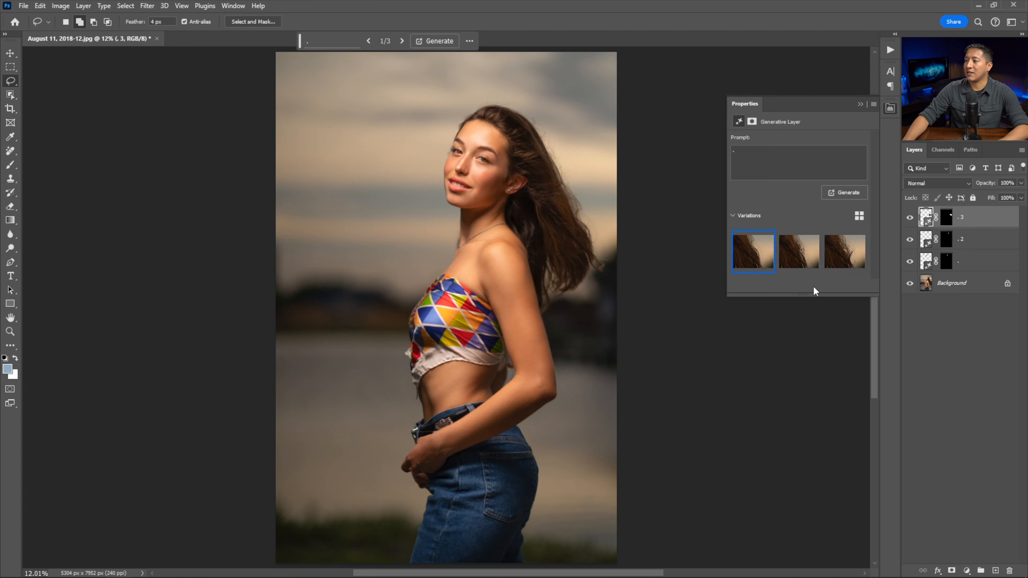
Toggle all generative layers off and on to compare the cleaned-up hair with the original photo
{"action": "left_click", "coordinate": [910, 284], "text": "alt"}
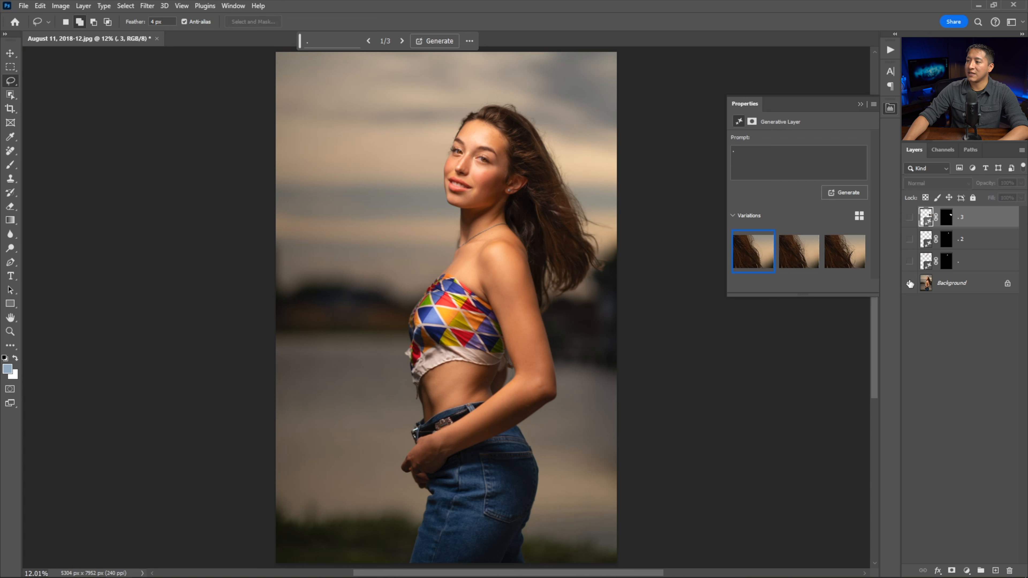
{"action": "left_click", "coordinate": [910, 283], "text": "alt"}
{"action": "left_click", "coordinate": [910, 284], "text": "alt"}
{"action": "left_click", "coordinate": [909, 283], "text": "alt"}
{"action": "left_click", "coordinate": [909, 283], "text": "alt"}
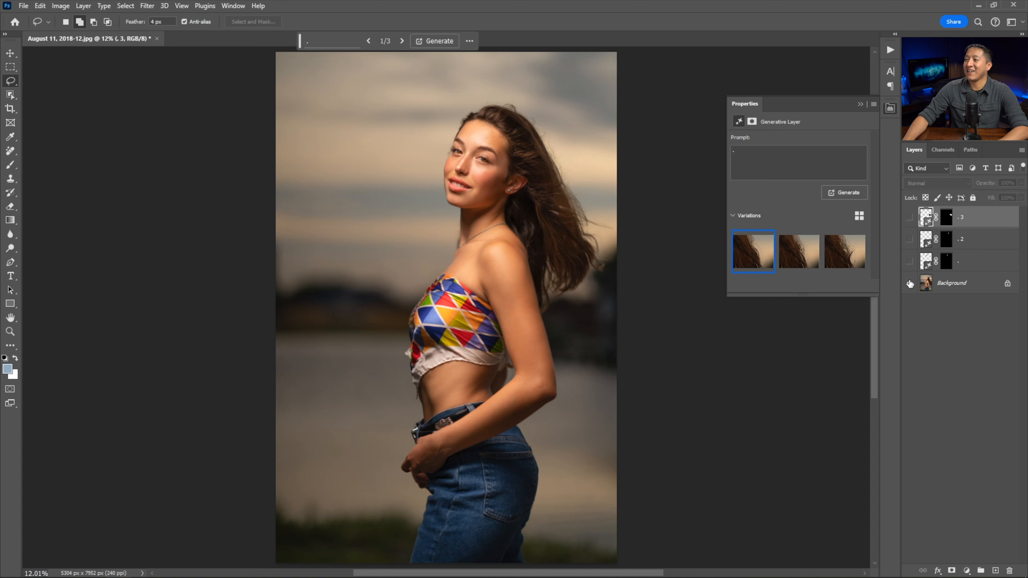
{"action": "left_click", "coordinate": [910, 284], "text": "alt"}
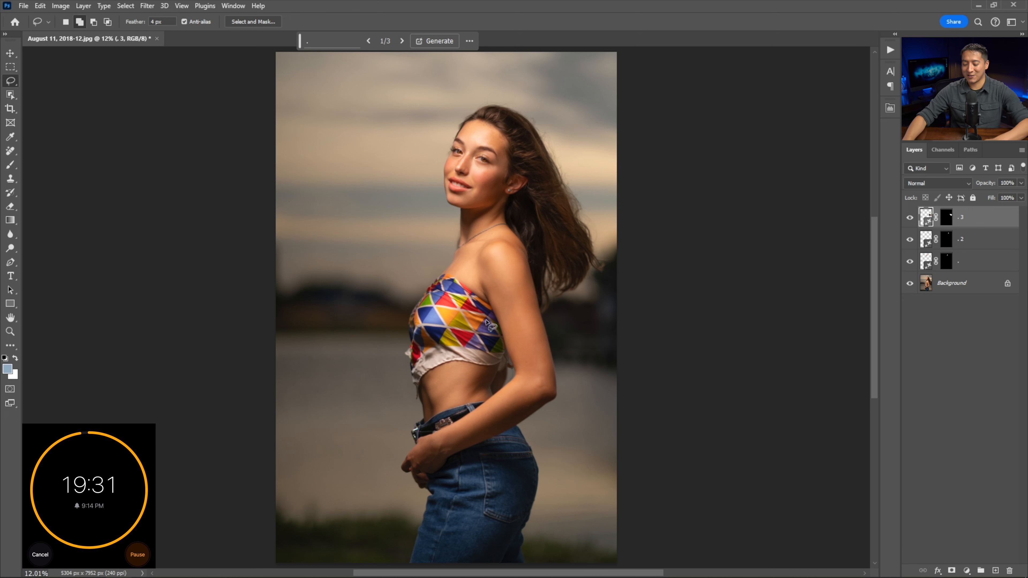
{"action": "key", "text": "ctrl+plus"}
{"action": "key", "text": "ctrl+plus"}
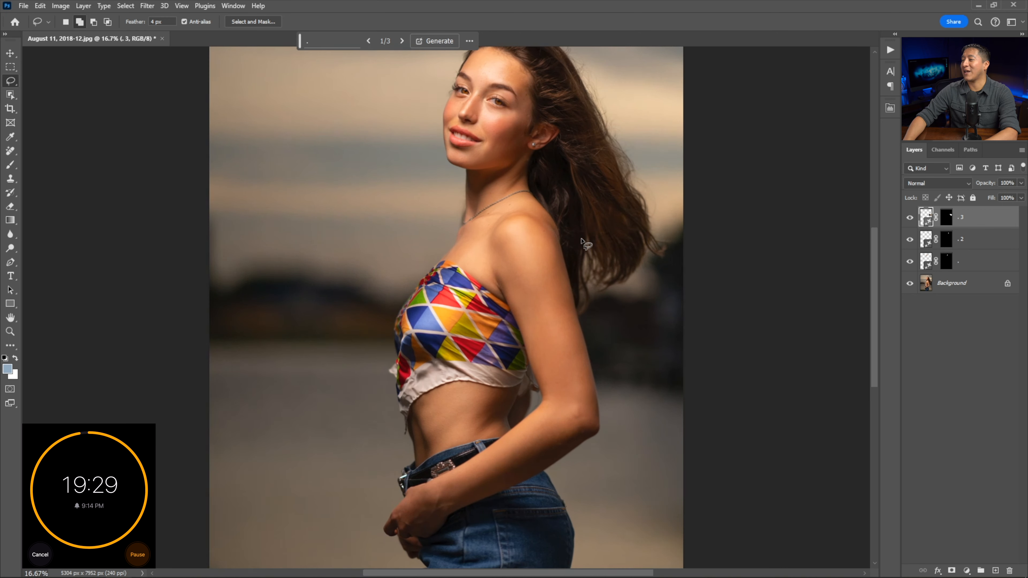
{"action": "left_click_drag", "start_coordinate": [594, 219], "coordinate": [325, 330]}
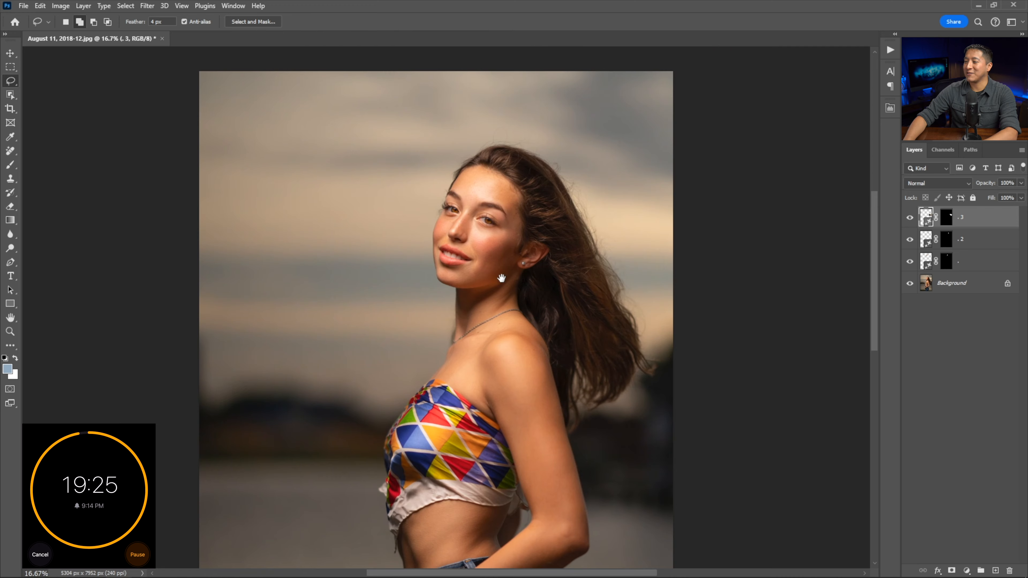
Run Generative Fill with the prompt "." on the loose strands along the back and lower edge of the windblown hair
{"action": "left_click_drag", "start_coordinate": [501, 279], "coordinate": [293, 257]}
{"action": "key", "text": "ctrl+plus"}
{"action": "key", "text": "ctrl+plus"}
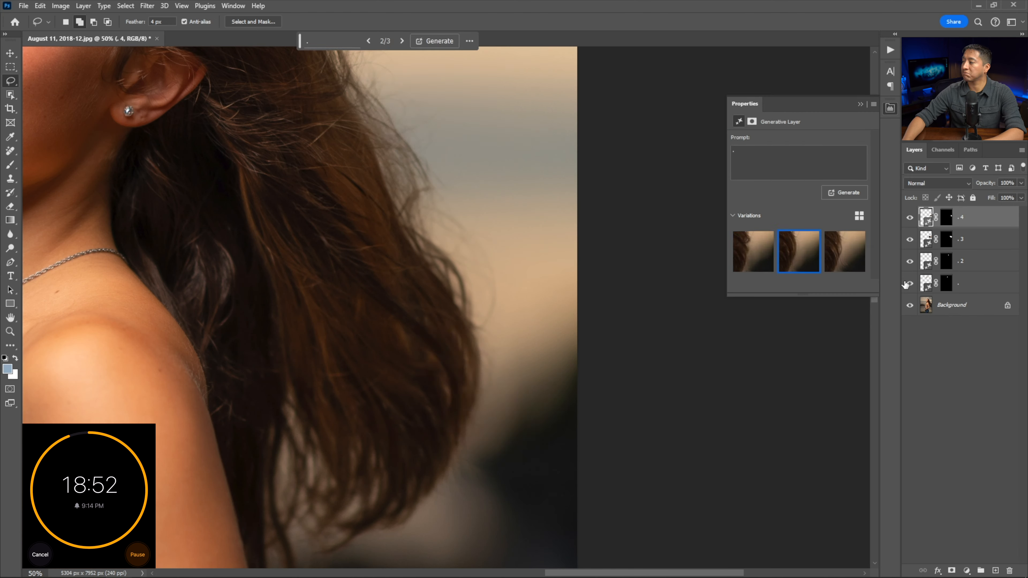
{"action": "left_click_drag", "start_coordinate": [228, 174], "coordinate": [267, 345]}
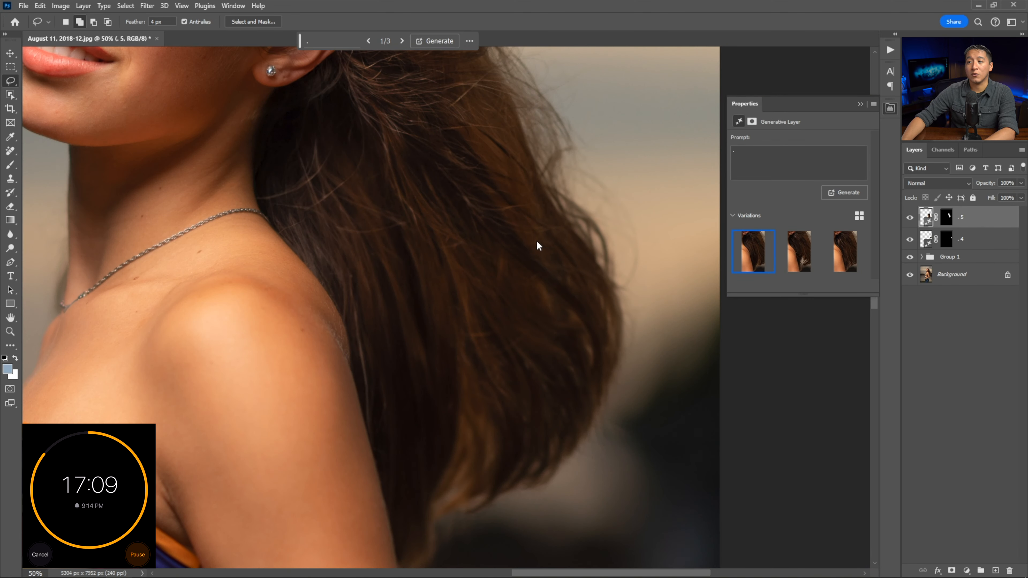
Examine the regenerated hair at several magnifications, toggling the newest generative layer off and on for comparison
{"action": "key", "text": "ctrl+minus"}
{"action": "scroll", "coordinate": [515, 233], "scroll_direction": "up", "scroll_amount": 4}
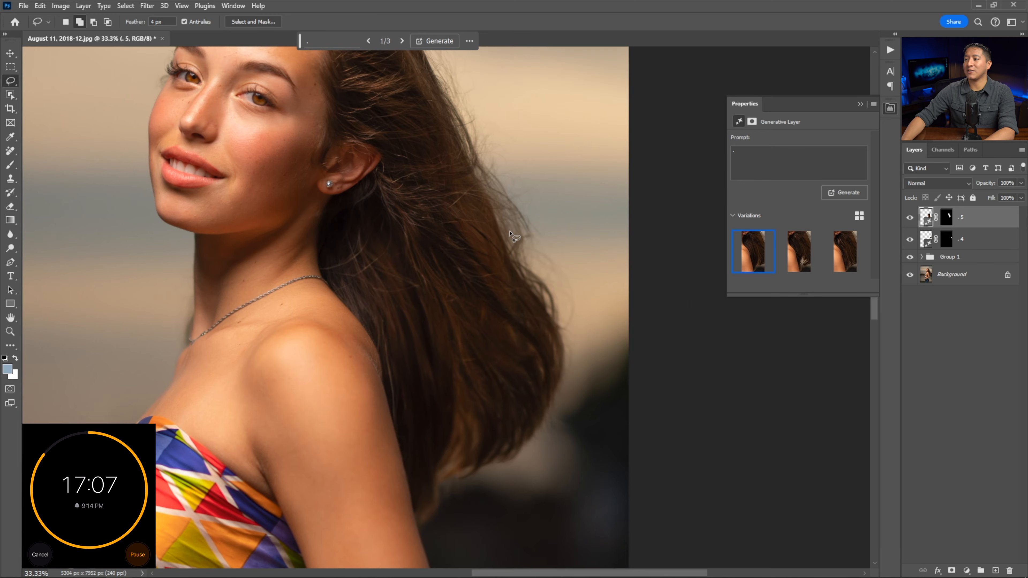
{"action": "scroll", "coordinate": [511, 234], "scroll_direction": "up", "scroll_amount": 1}
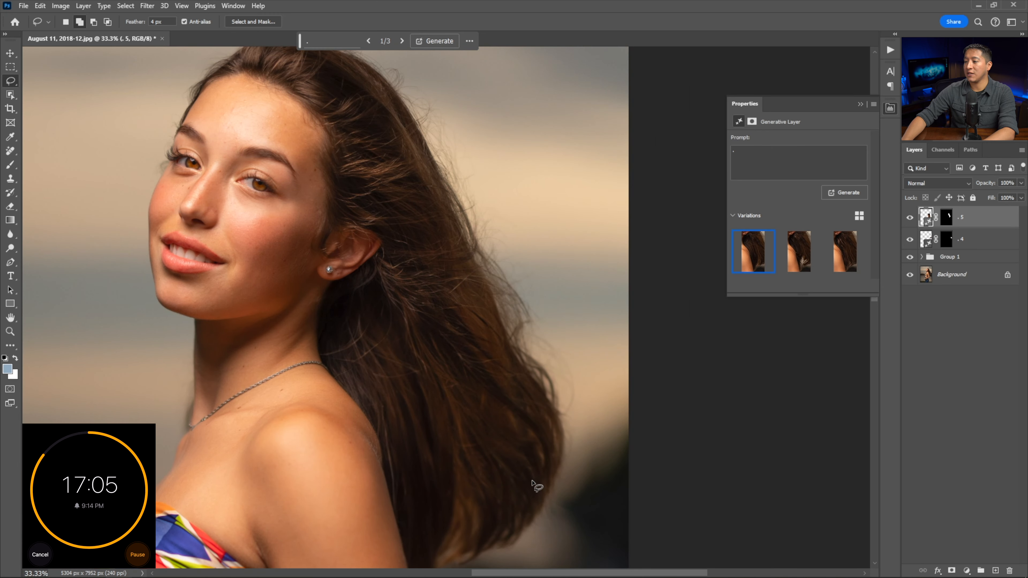
{"action": "key", "text": "ctrl+minus"}
{"action": "scroll", "coordinate": [542, 380], "scroll_direction": "down", "scroll_amount": 2}
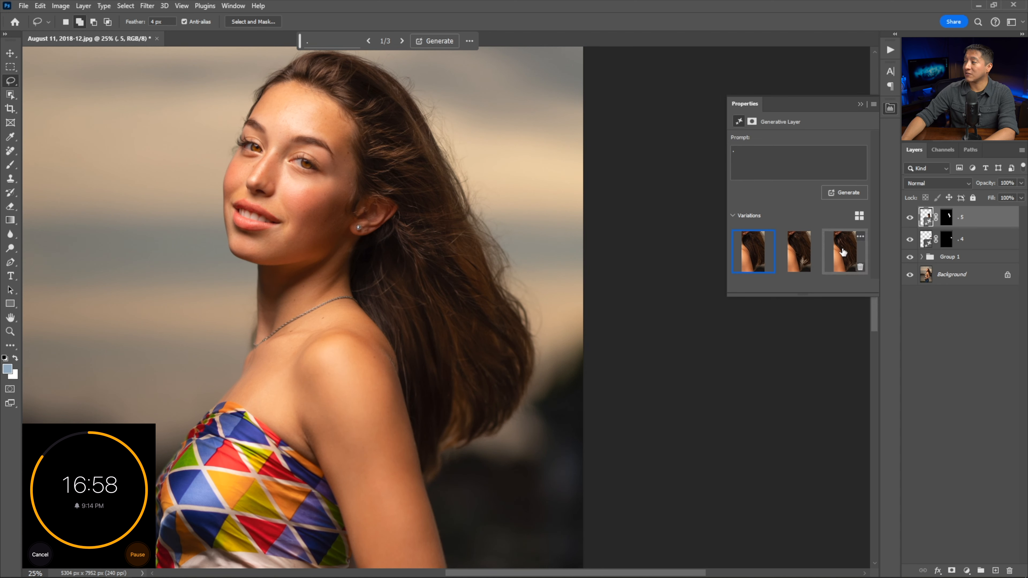
{"action": "left_click", "coordinate": [909, 217]}
{"action": "left_click", "coordinate": [909, 218]}
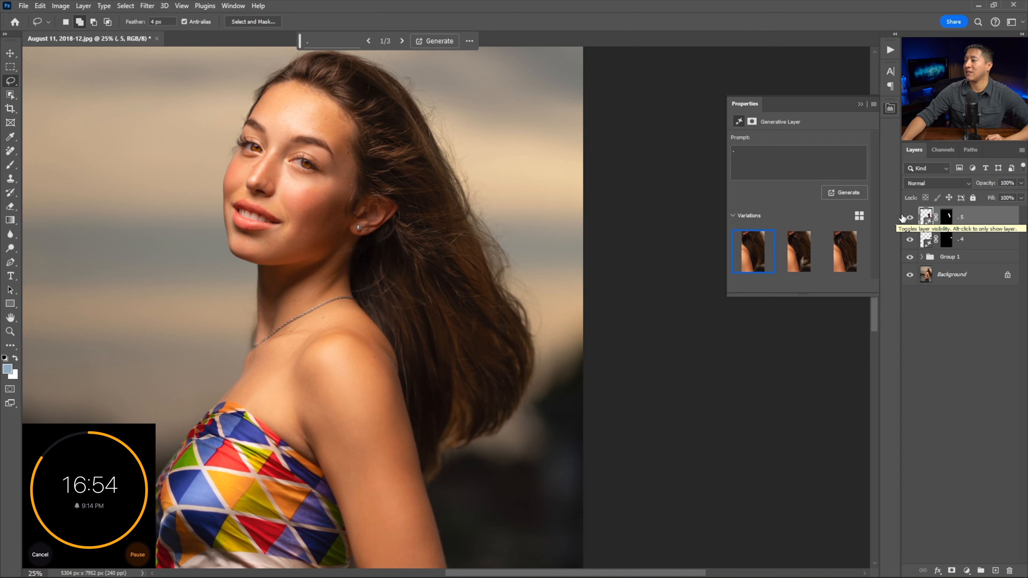
Compare the second and third variations of the hair fill, delete both and keep the first
{"action": "left_click", "coordinate": [800, 267]}
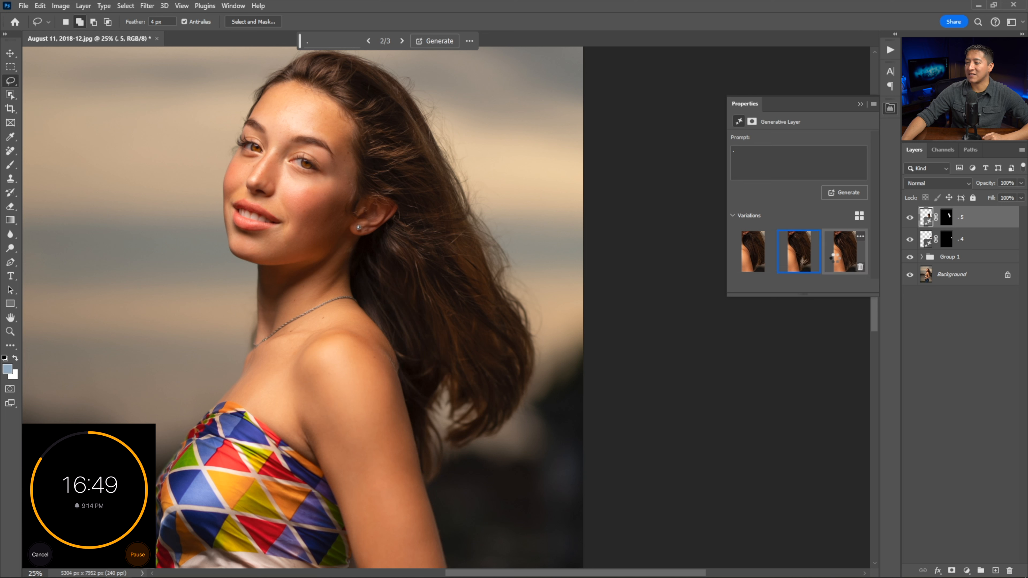
{"action": "left_click", "coordinate": [827, 264]}
{"action": "left_click", "coordinate": [860, 267]}
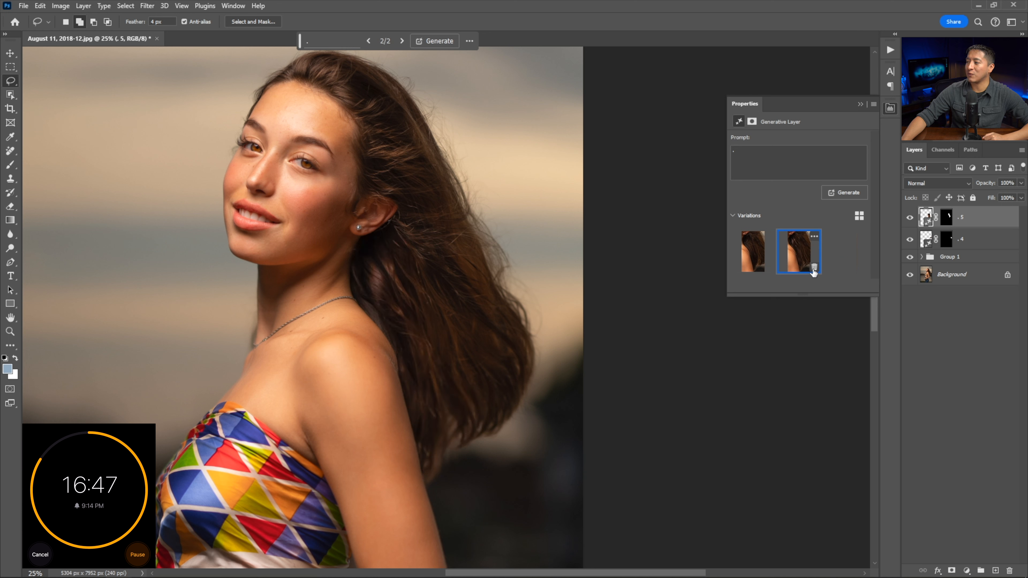
{"action": "left_click", "coordinate": [812, 267]}
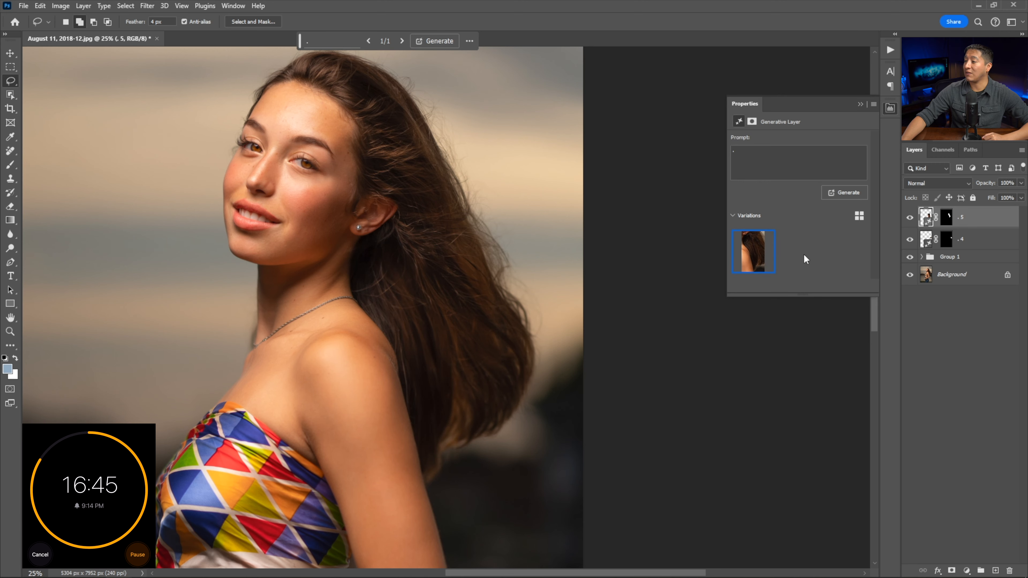
Lasso the flyaway hair along the upper back edge of the head and run Generative Fill with the prompt "."
{"action": "scroll", "coordinate": [541, 276], "scroll_direction": "up", "scroll_amount": 3}
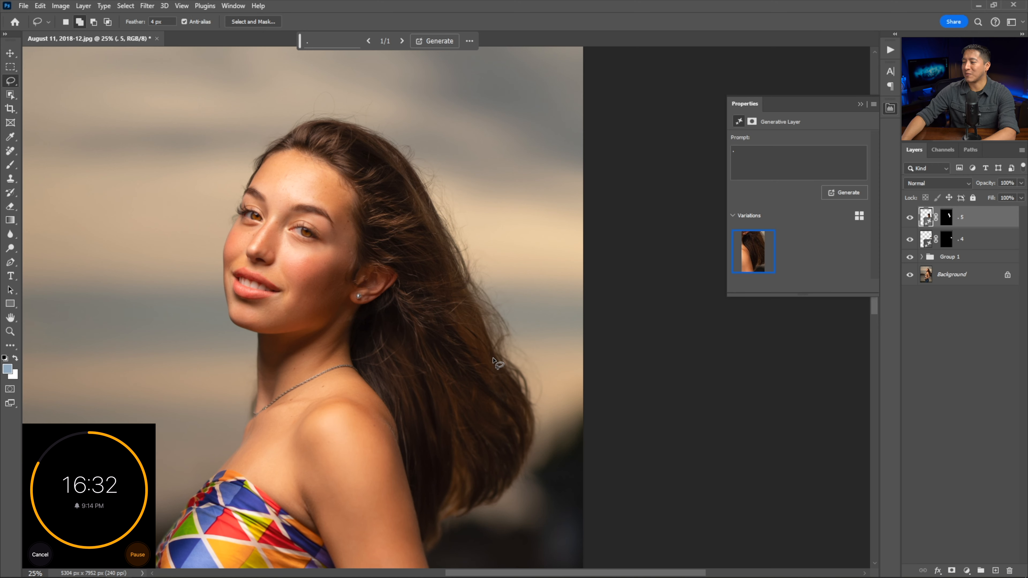
{"action": "scroll", "coordinate": [484, 221], "scroll_direction": "up", "scroll_amount": 2}
{"action": "left_click_drag", "start_coordinate": [360, 125], "coordinate": [397, 144]}
{"action": "scroll", "coordinate": [448, 241], "scroll_direction": "down", "scroll_amount": 1}
{"action": "left_click", "coordinate": [342, 40]}
{"action": "type", "text": "."}
{"action": "key", "text": "Return"}
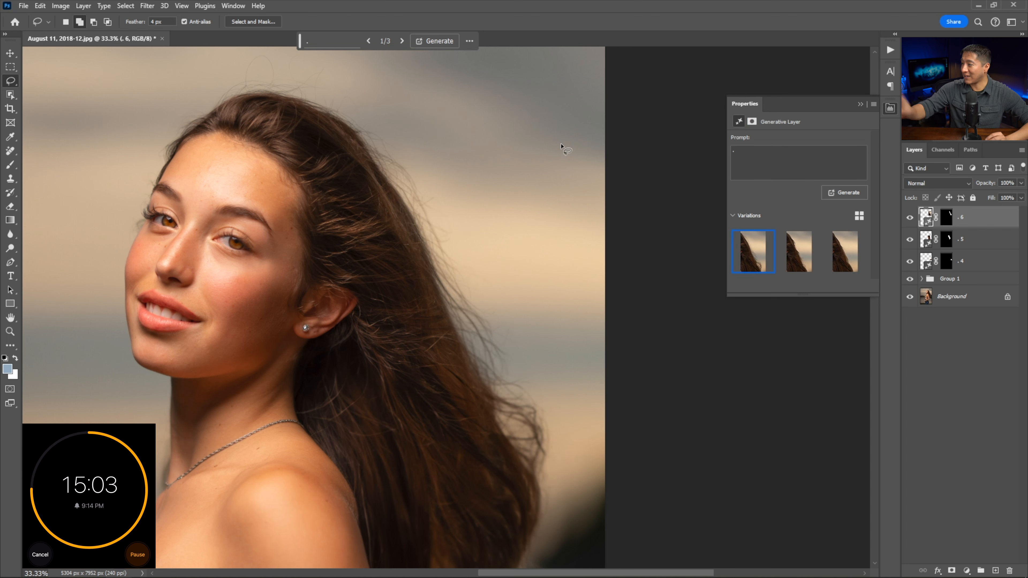
Compare the three variations for the upper back edge of the hair and keep the third one
{"action": "mouse_move", "coordinate": [791, 263]}
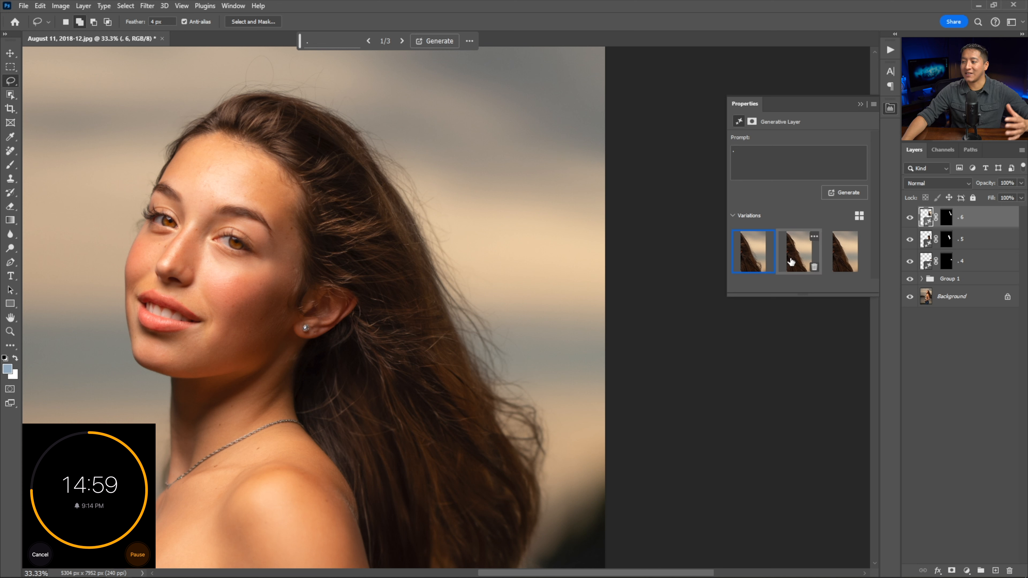
{"action": "left_click", "coordinate": [793, 260]}
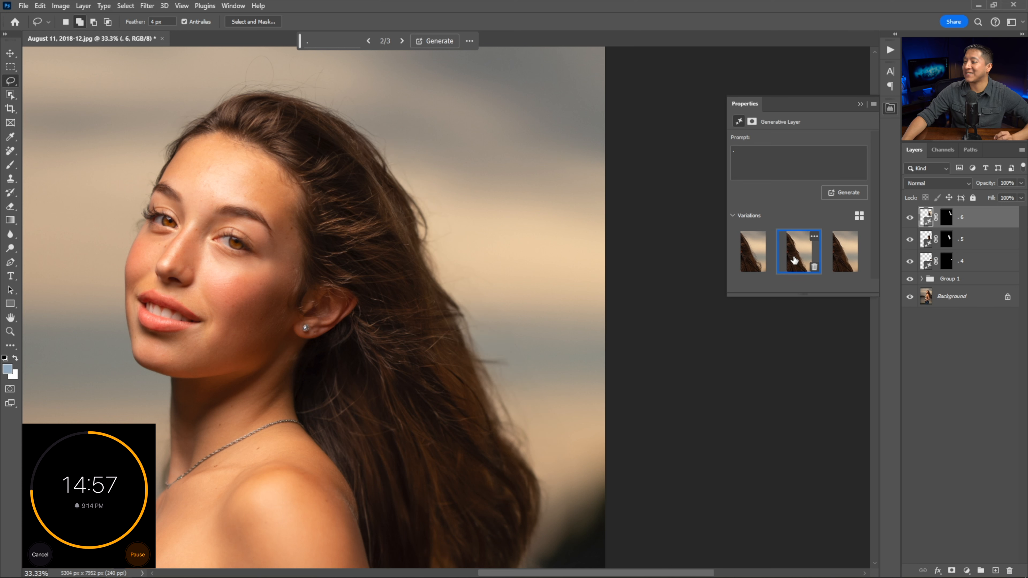
{"action": "left_click", "coordinate": [847, 260]}
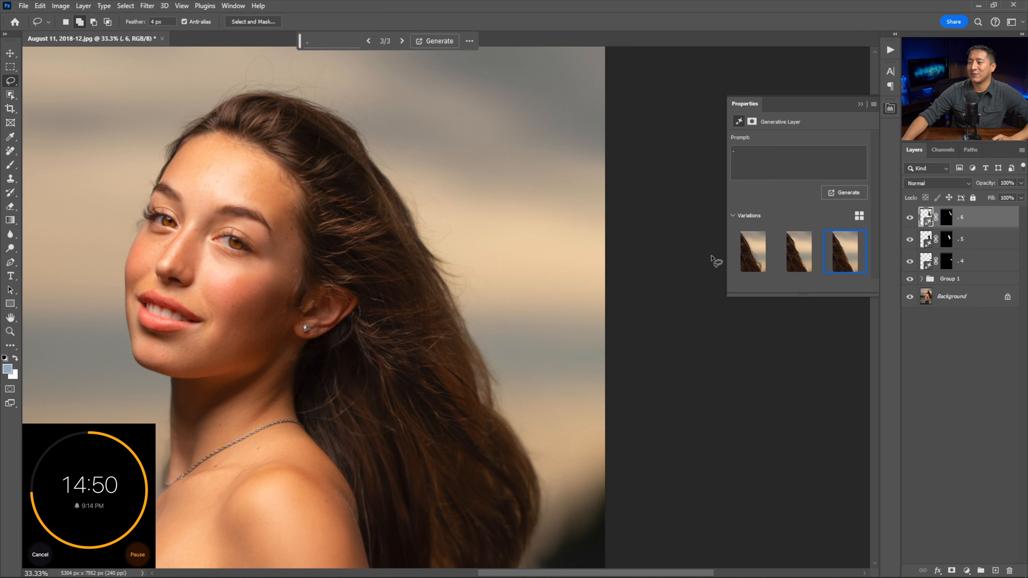
{"action": "left_click", "coordinate": [743, 251]}
{"action": "left_click", "coordinate": [841, 260]}
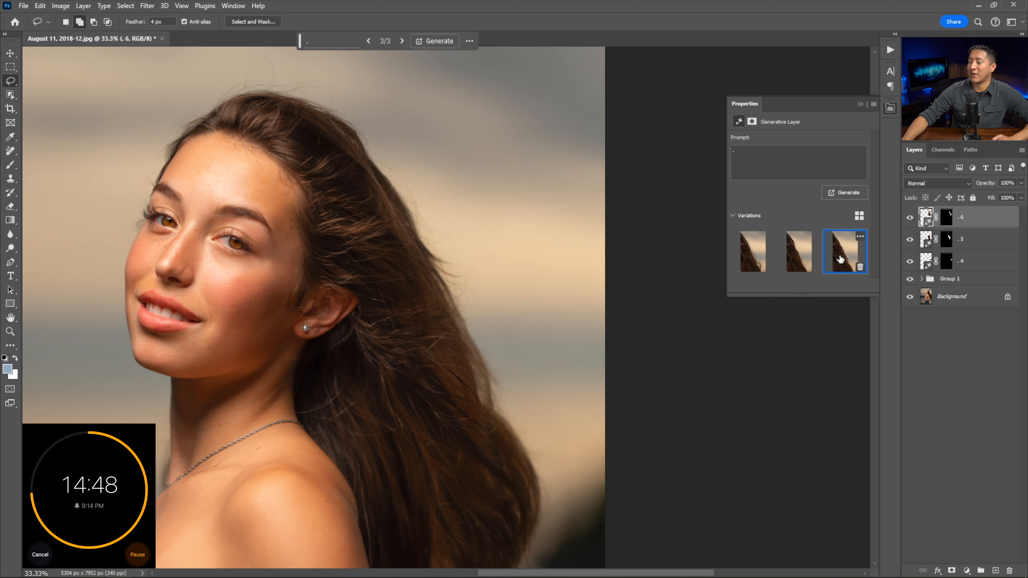
Toggle the newest generative layer off and on to compare the smoothed upper hair edge with the previous version
{"action": "left_click", "coordinate": [910, 218]}
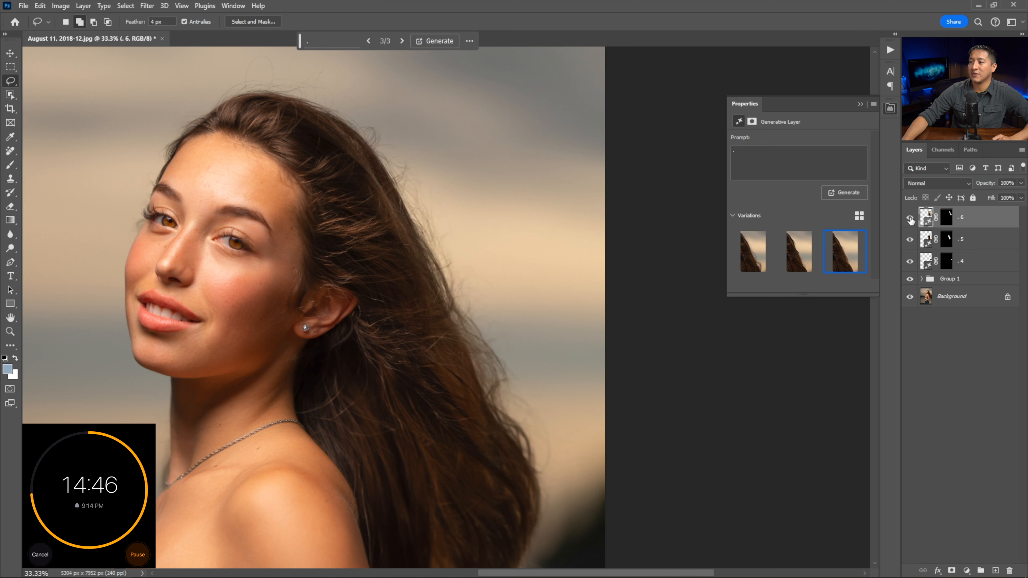
{"action": "left_click", "coordinate": [910, 218]}
{"action": "left_click", "coordinate": [910, 218]}
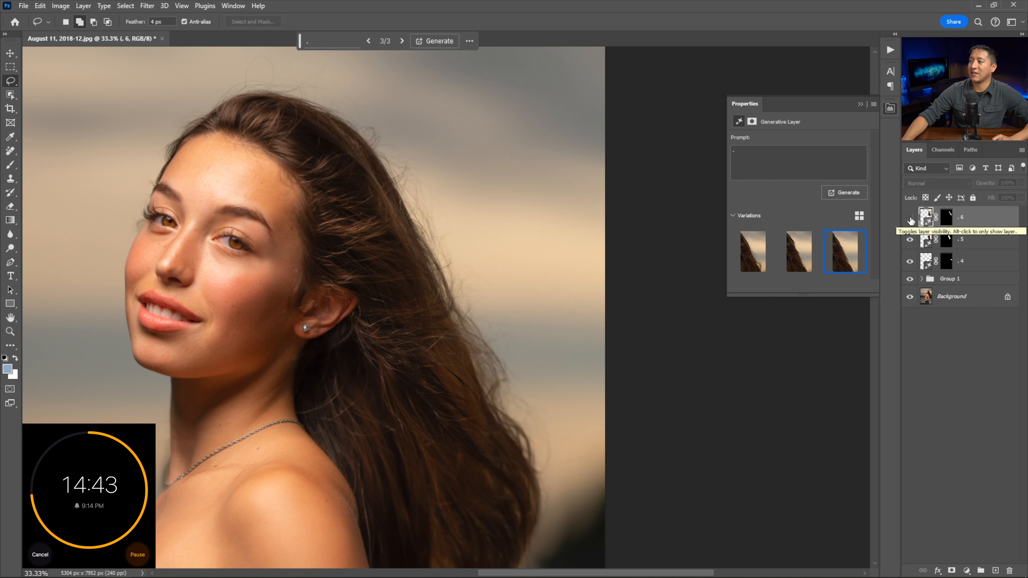
{"action": "left_click", "coordinate": [909, 219]}
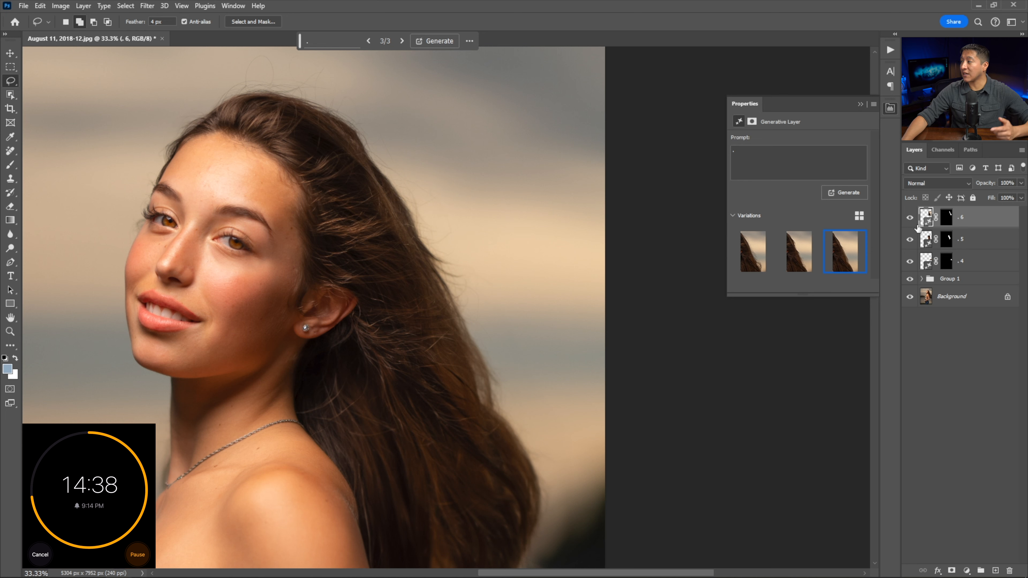
Paint on the newest generative layer's mask with the Brush at 30% flow to blend the fill along the upper hair edge
{"action": "left_click", "coordinate": [947, 217]}
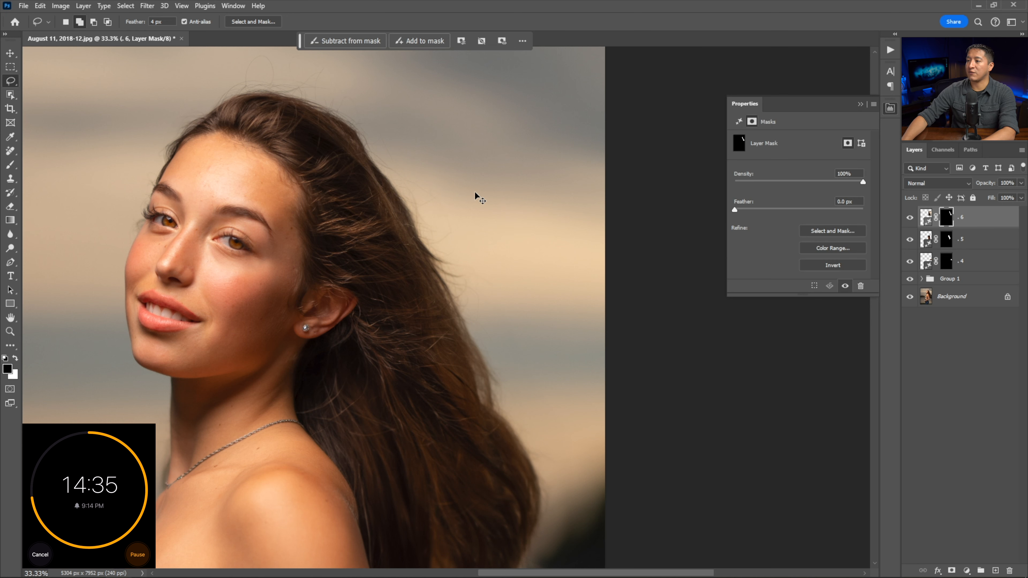
{"action": "scroll", "coordinate": [395, 131], "scroll_direction": "up", "scroll_amount": 2}
{"action": "scroll", "coordinate": [466, 266], "scroll_direction": "down", "scroll_amount": 1}
{"action": "key", "text": "b"}
{"action": "key", "text": "x"}
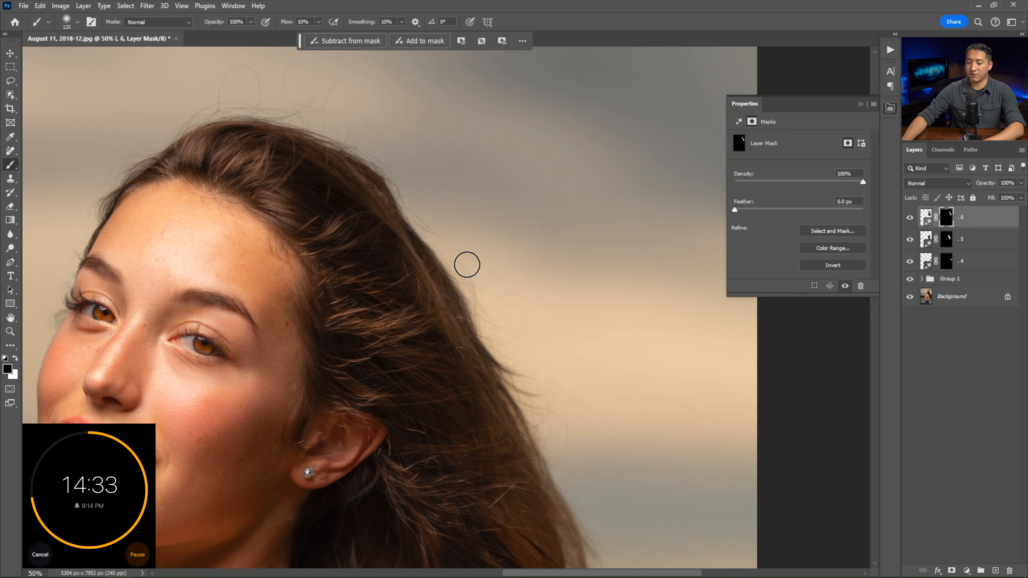
{"action": "key", "text": "bracketleft"}
{"action": "key", "text": "bracketleft"}
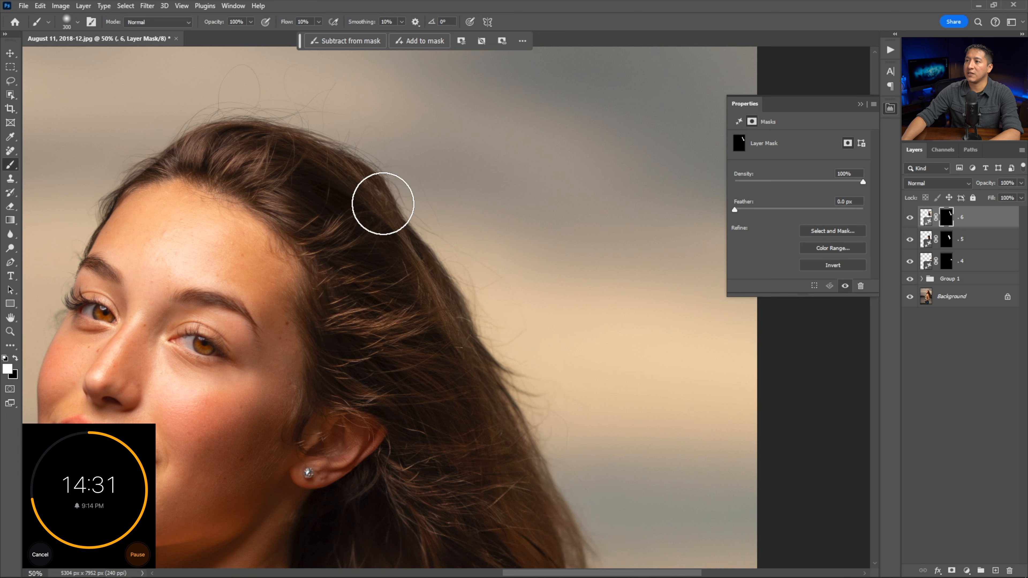
{"action": "left_click", "coordinate": [318, 22]}
{"action": "left_click", "coordinate": [327, 36]}
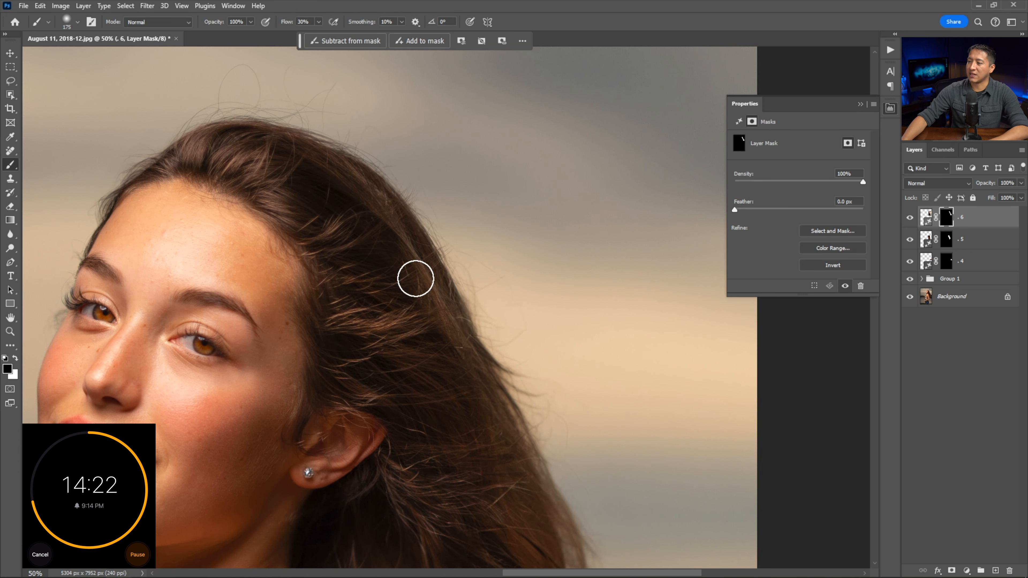
Reduce the brush size to 70 px to refine the mask at the hair edge, and check the whole photo
{"action": "key", "text": "bracketleft"}
{"action": "key", "text": "bracketleft"}
{"action": "key", "text": "bracketleft"}
{"action": "key", "text": "bracketleft"}
{"action": "key", "text": "bracketleft"}
{"action": "key", "text": "bracketleft"}
{"action": "key", "text": "ctrl+0"}
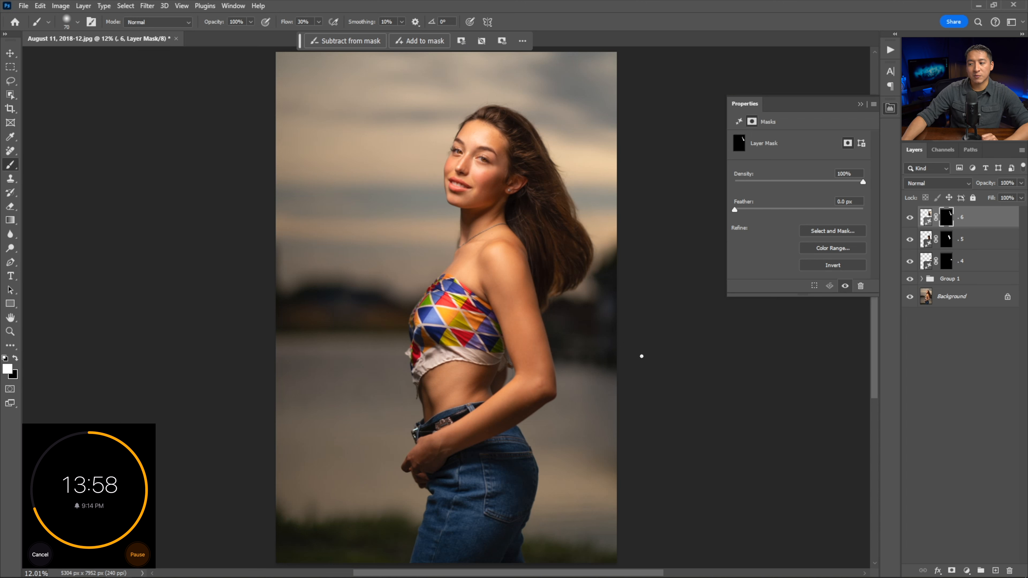
Add a Selective Color adjustment layer and set the Reds to Cyan -5, Magenta +3, Yellow +1 and Black +5
{"action": "left_click", "coordinate": [965, 567]}
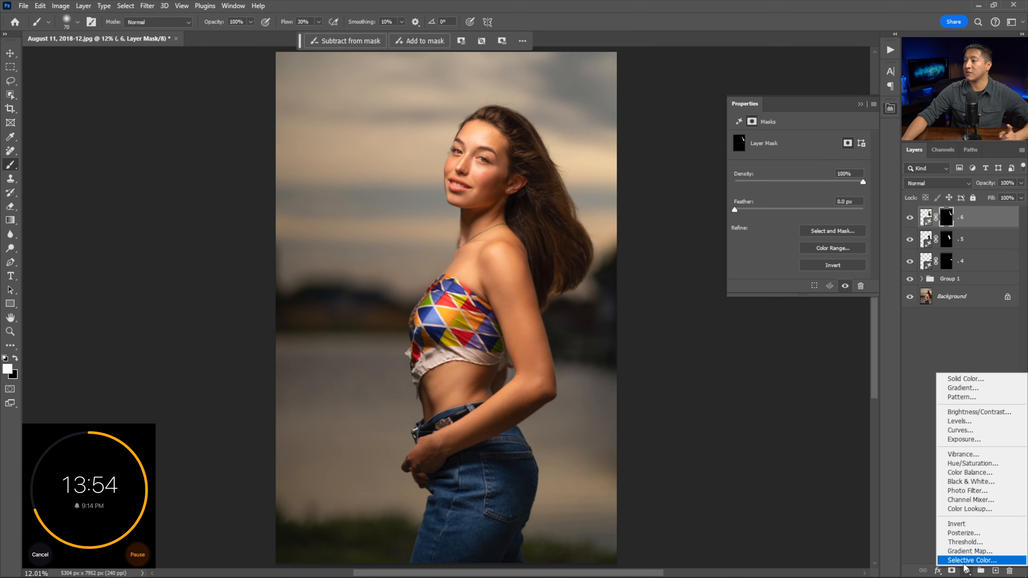
{"action": "left_click", "coordinate": [964, 562]}
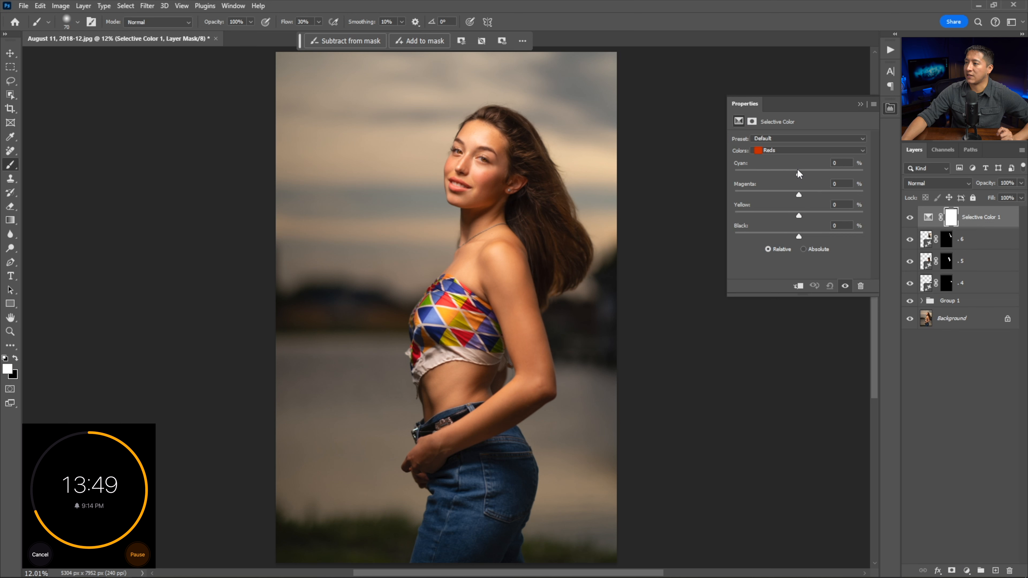
{"action": "mouse_move", "coordinate": [799, 174]}
{"action": "left_mouse_down"}
{"action": "mouse_move", "coordinate": [815, 174]}
{"action": "mouse_move", "coordinate": [800, 174]}
{"action": "left_mouse_up"}
Adjust the Yellows and Whites, set Blues to Cyan +43, Yellow +30, Black +2, and Blacks to Cyan +3, Yellow +1
{"action": "left_click", "coordinate": [803, 150]}
{"action": "left_click", "coordinate": [803, 171]}
{"action": "left_click", "coordinate": [803, 151]}
{"action": "left_click", "coordinate": [803, 206]}
{"action": "left_click", "coordinate": [803, 151]}
{"action": "left_click", "coordinate": [804, 230]}
{"action": "left_click", "coordinate": [803, 151]}
{"action": "left_click", "coordinate": [803, 251]}
{"action": "left_click_drag", "start_coordinate": [798, 216], "coordinate": [799, 215]}
Toggle the Selective Color layer off and on, and review its settings for the Blues, Whites, Yellows and Reds
{"action": "left_click", "coordinate": [909, 218]}
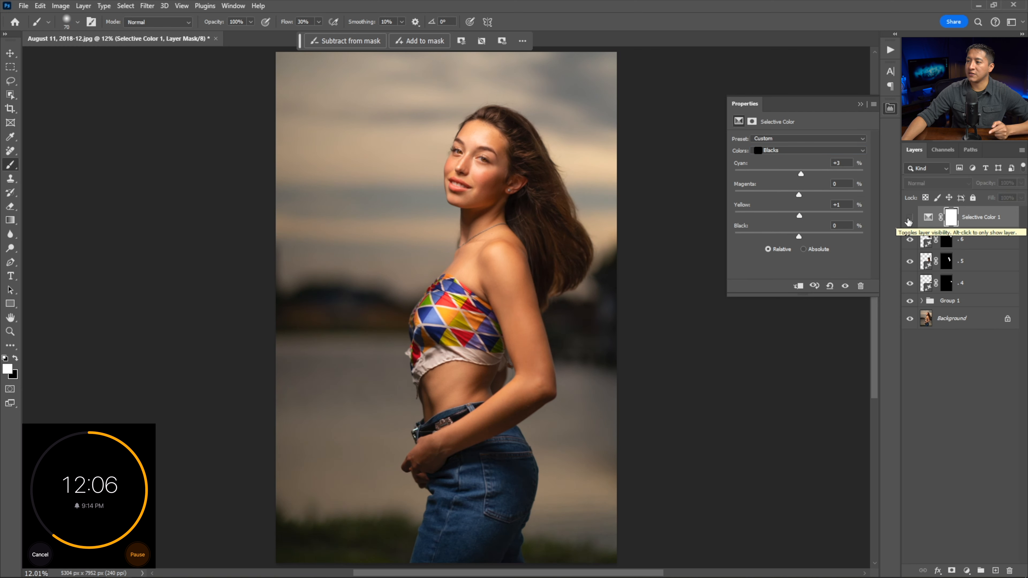
{"action": "left_click", "coordinate": [909, 218]}
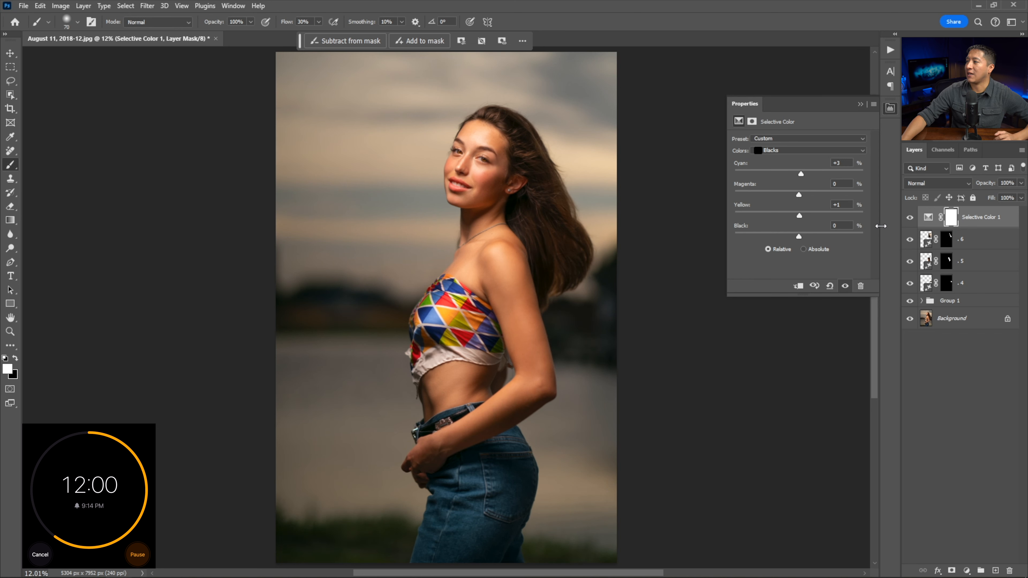
{"action": "left_click", "coordinate": [791, 154]}
{"action": "left_click", "coordinate": [786, 196]}
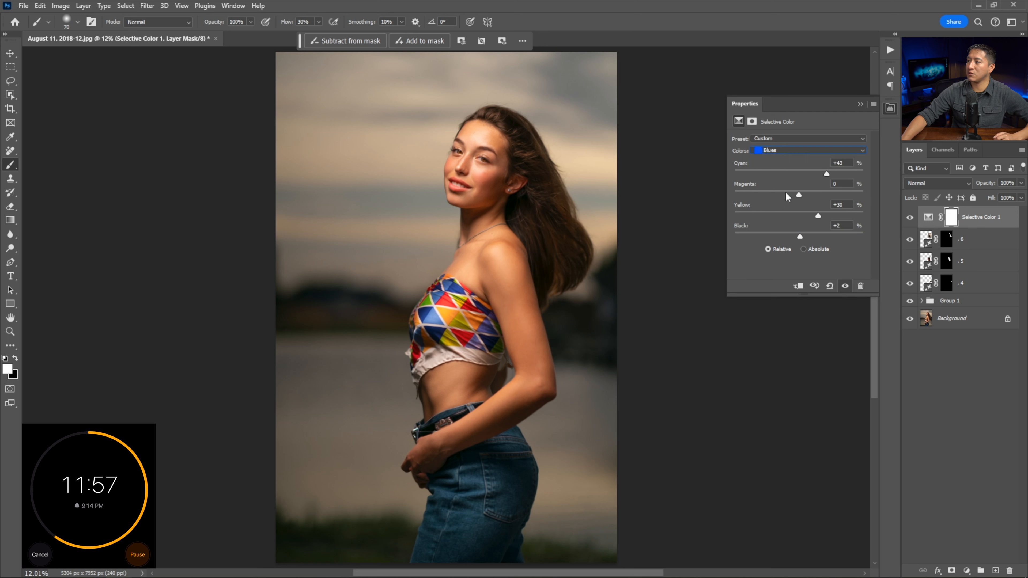
{"action": "left_click", "coordinate": [791, 156]}
{"action": "left_click", "coordinate": [783, 209]}
{"action": "left_click", "coordinate": [789, 156]}
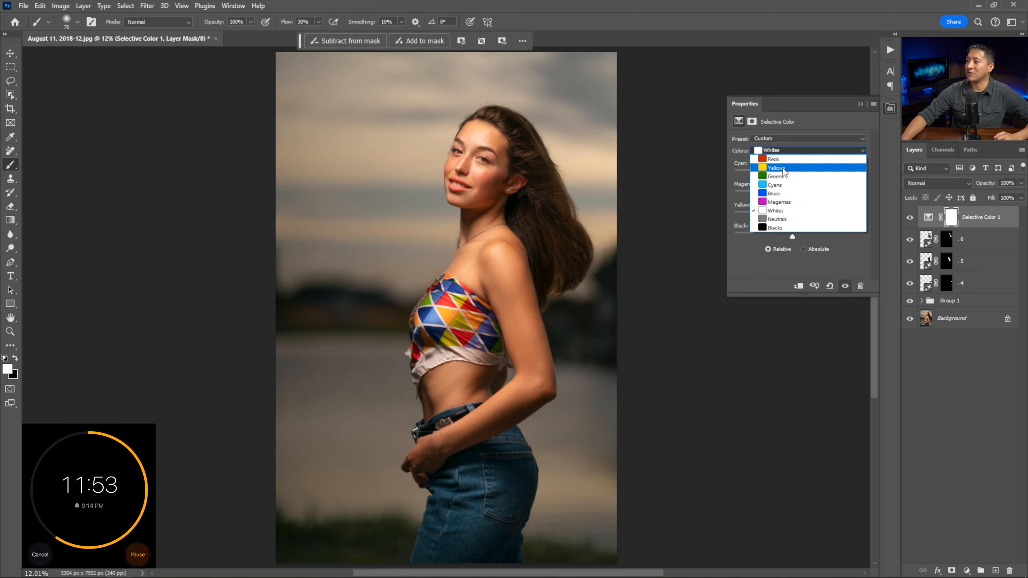
{"action": "left_click", "coordinate": [783, 170]}
{"action": "left_click", "coordinate": [786, 149]}
{"action": "left_click", "coordinate": [788, 159]}
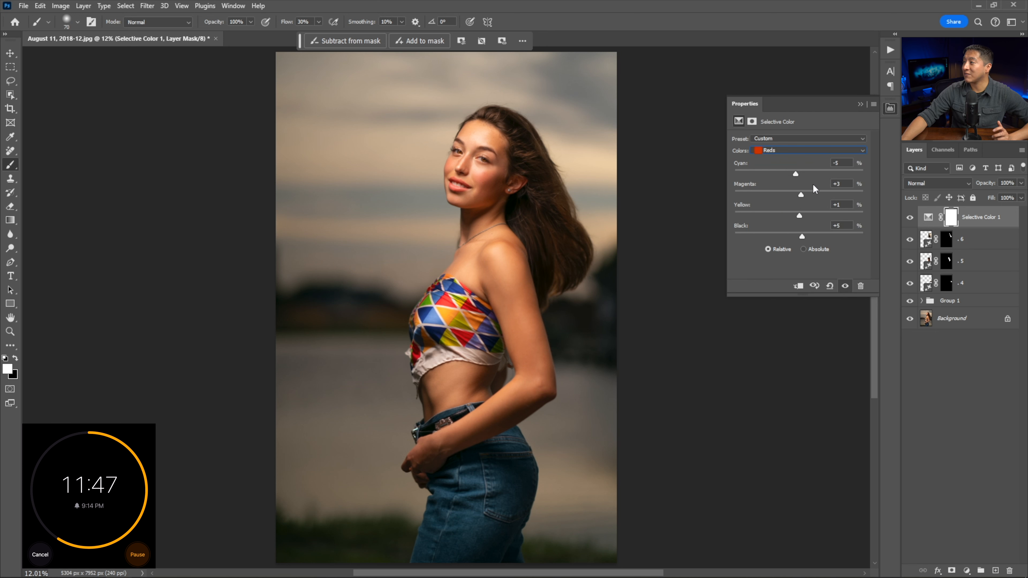
{"action": "left_click", "coordinate": [861, 104]}
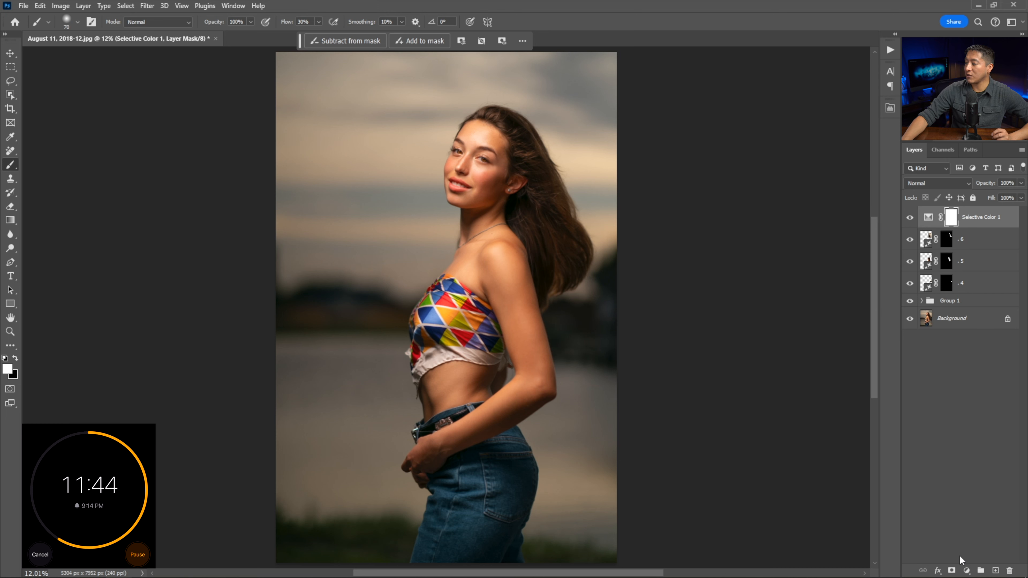
Add a Curves adjustment layer and raise the RGB midtones to brighten the photo
{"action": "left_click", "coordinate": [966, 571]}
{"action": "left_click", "coordinate": [962, 432]}
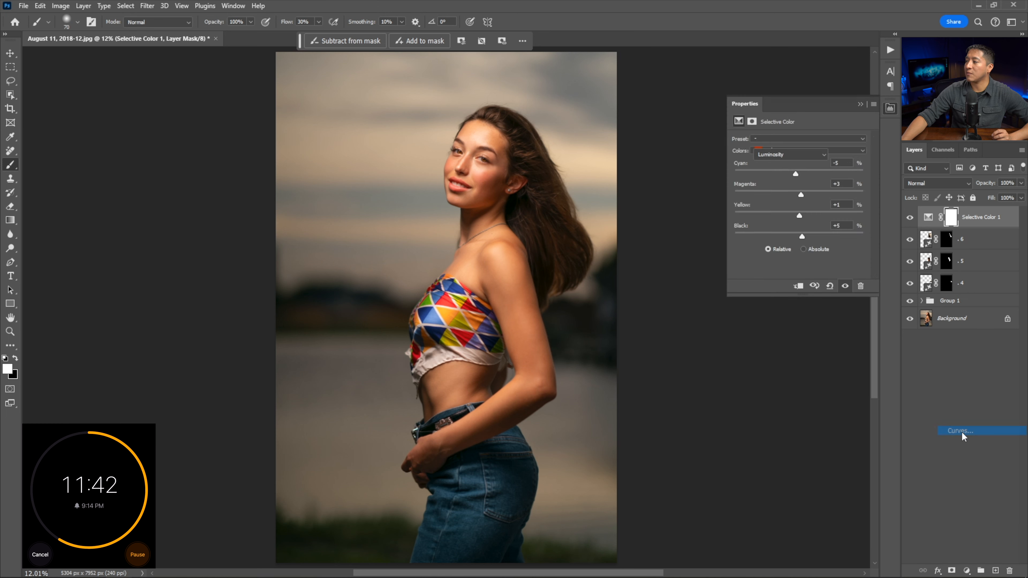
{"action": "left_click_drag", "start_coordinate": [803, 220], "coordinate": [808, 194]}
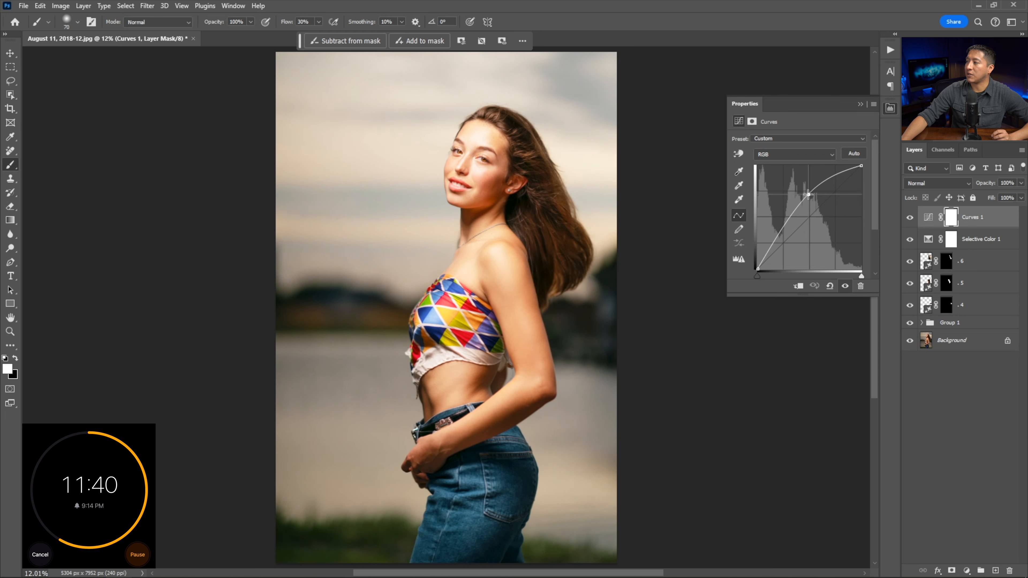
{"action": "left_click", "coordinate": [860, 106]}
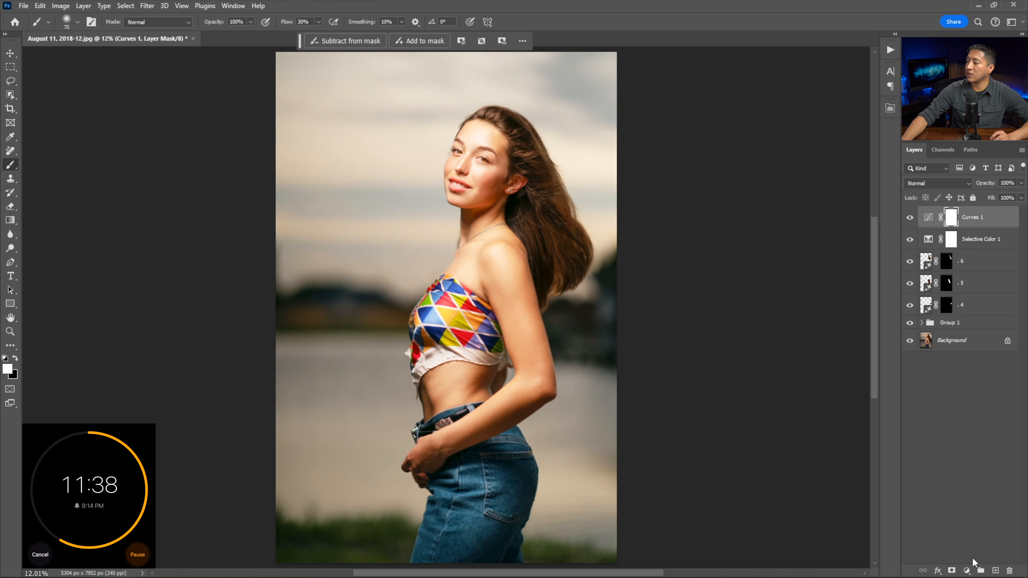
Add a second Curves adjustment layer and pull the RGB midtones down to darken the photo
{"action": "left_click", "coordinate": [966, 570]}
{"action": "left_click", "coordinate": [962, 433]}
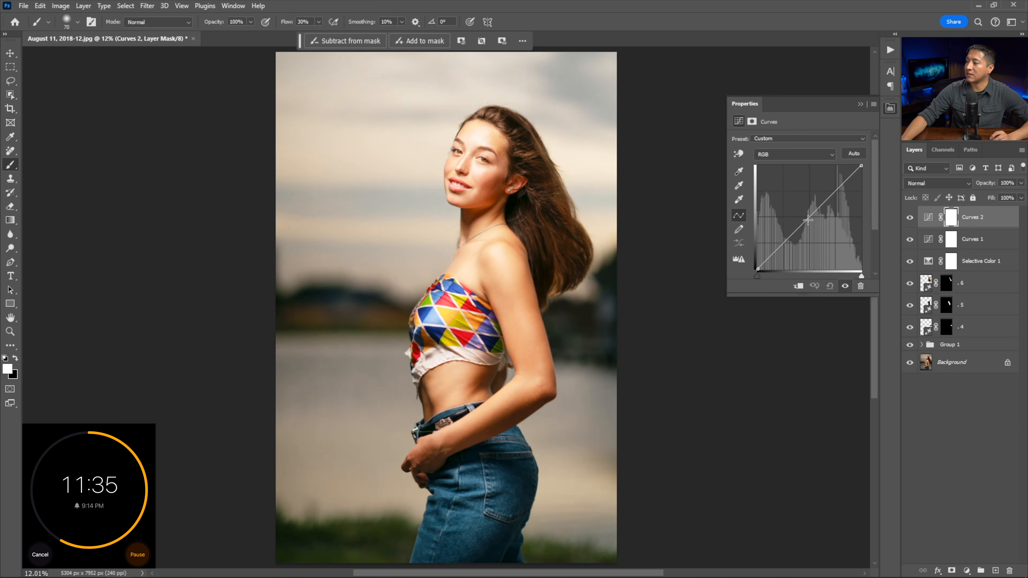
{"action": "left_click_drag", "start_coordinate": [808, 219], "coordinate": [809, 242]}
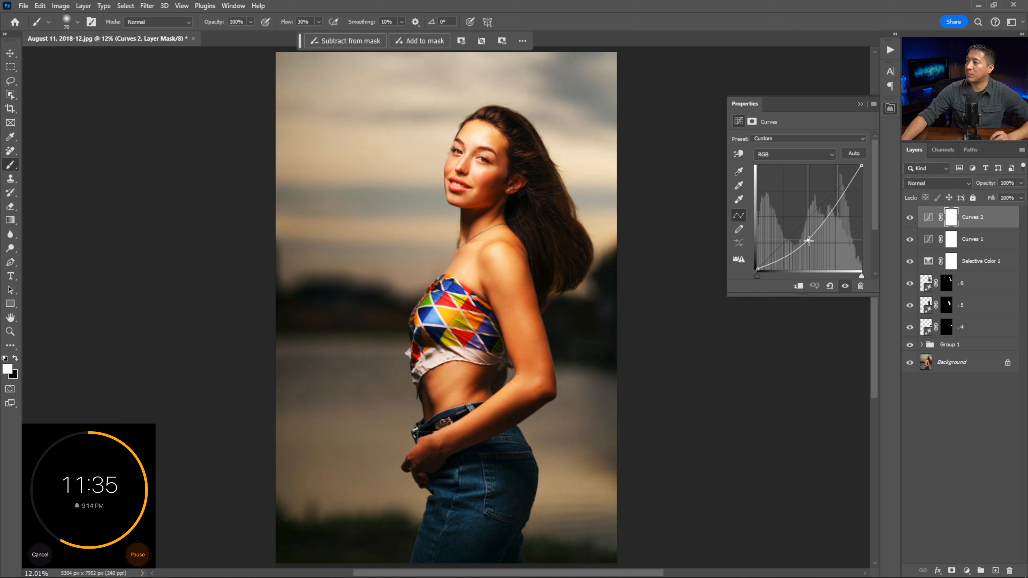
{"action": "left_click", "coordinate": [859, 104]}
Invert the masks of both Curves layers to black to hide their brightening and darkening effects
{"action": "left_click", "coordinate": [951, 245]}
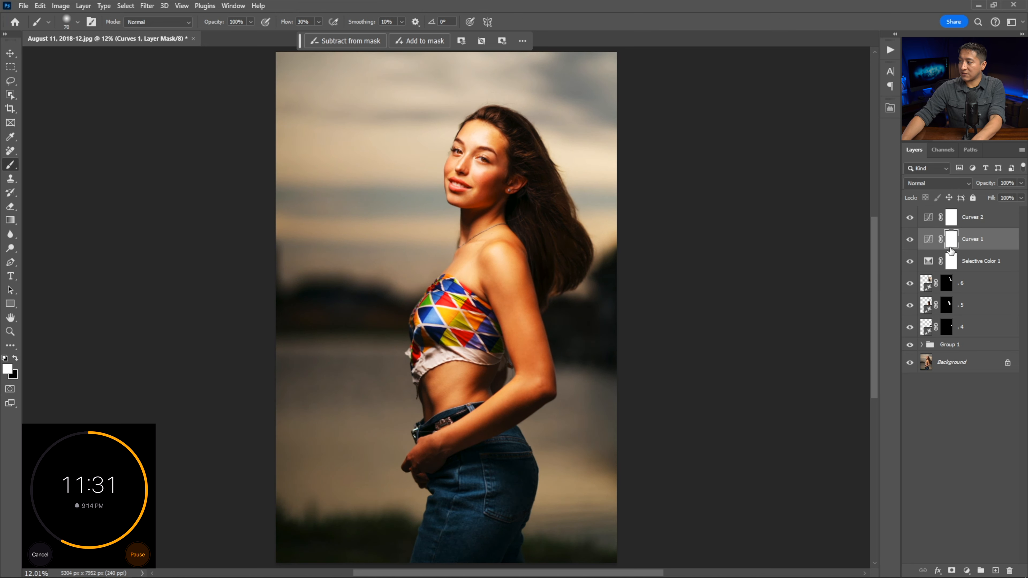
{"action": "key", "text": "ctrl+i"}
{"action": "left_click", "coordinate": [951, 217]}
{"action": "key", "text": "ctrl+i"}
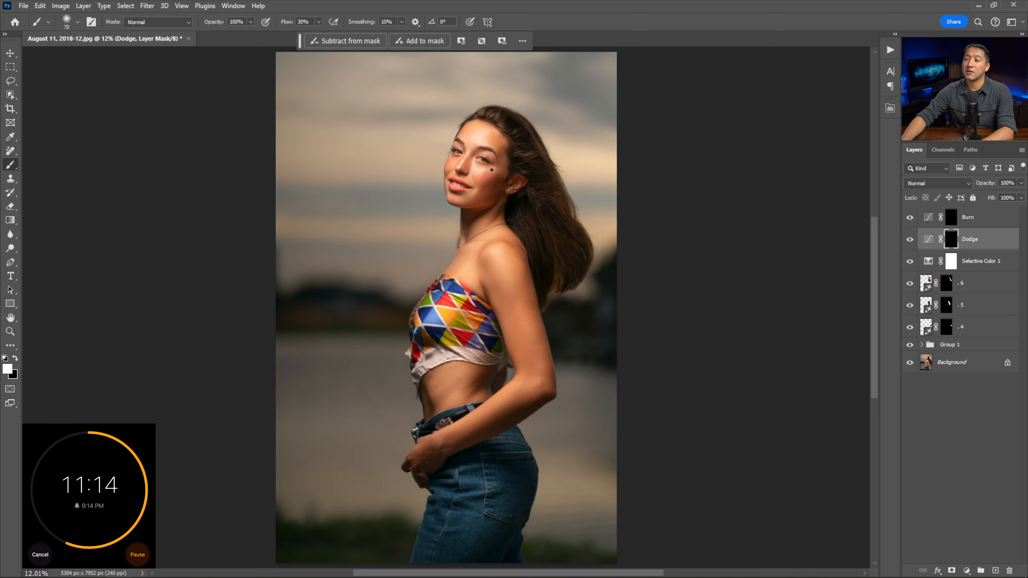
Set a soft brush with 0% hardness to 1% flow and lighten the skin under both eyes on the Dodge mask
{"action": "key", "text": "ctrl+plus"}
{"action": "key", "text": "ctrl+plus"}
{"action": "key", "text": "ctrl+plus"}
{"action": "left_click_drag", "start_coordinate": [506, 170], "coordinate": [462, 386]}
{"action": "key", "text": "ctrl+plus"}
{"action": "key", "text": "ctrl+plus"}
{"action": "left_click_drag", "start_coordinate": [512, 166], "coordinate": [483, 307]}
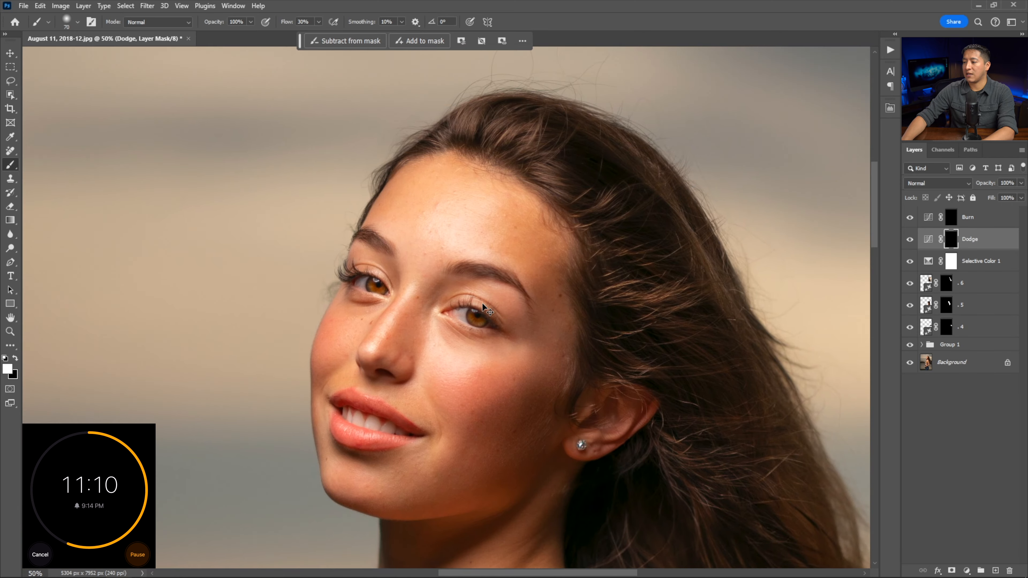
{"action": "key", "text": "ctrl+plus"}
{"action": "key", "text": "ctrl+plus"}
{"action": "scroll", "coordinate": [488, 301], "scroll_direction": "down", "scroll_amount": 2}
{"action": "right_click", "coordinate": [410, 239]}
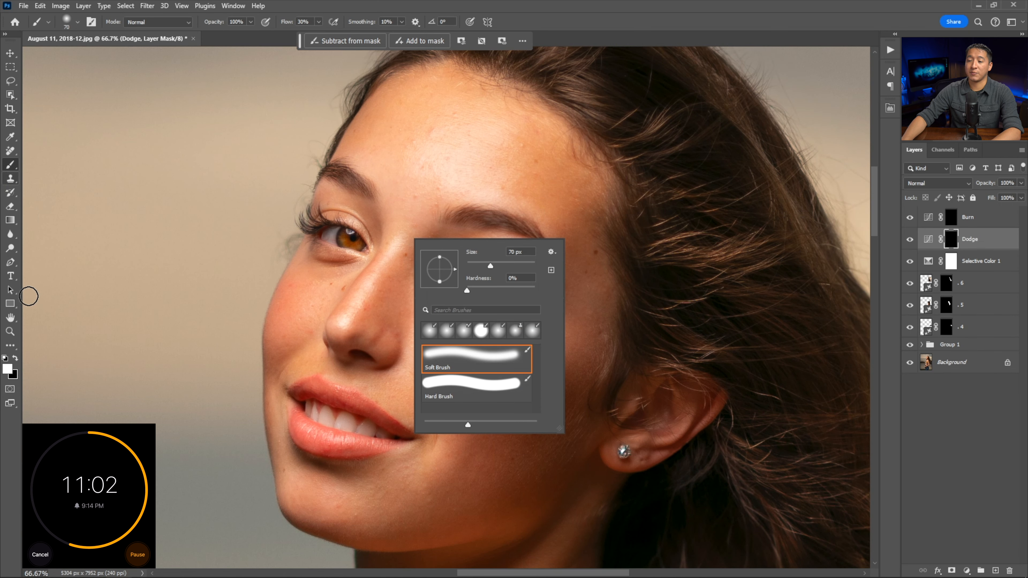
{"action": "right_click", "coordinate": [443, 223]}
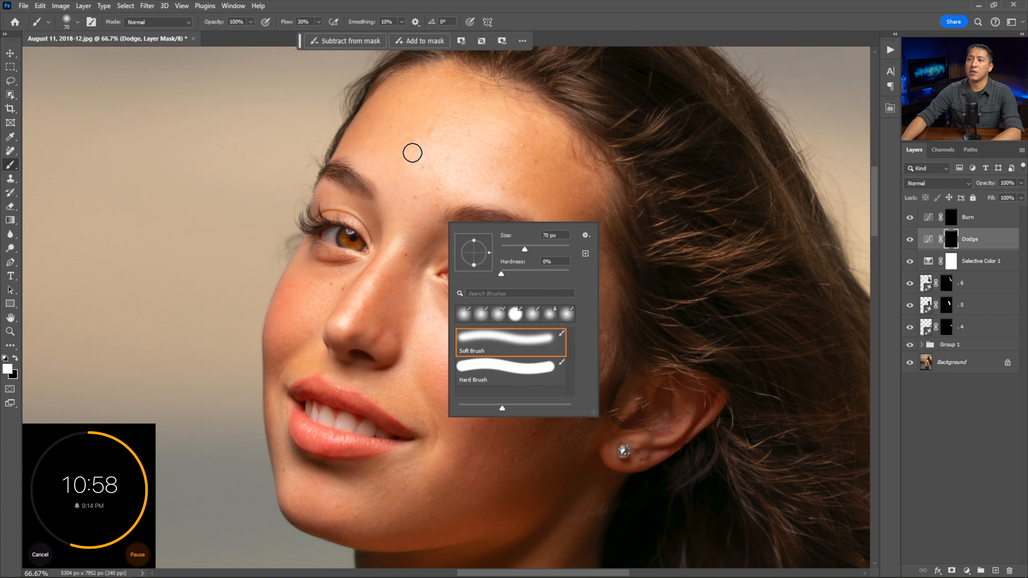
{"action": "left_click", "coordinate": [318, 23]}
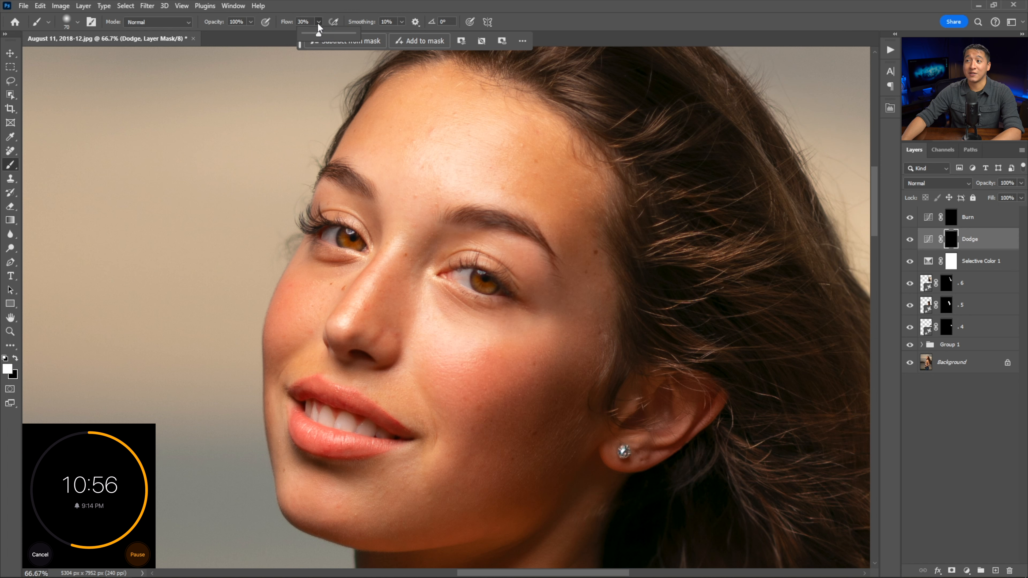
{"action": "left_click", "coordinate": [319, 22]}
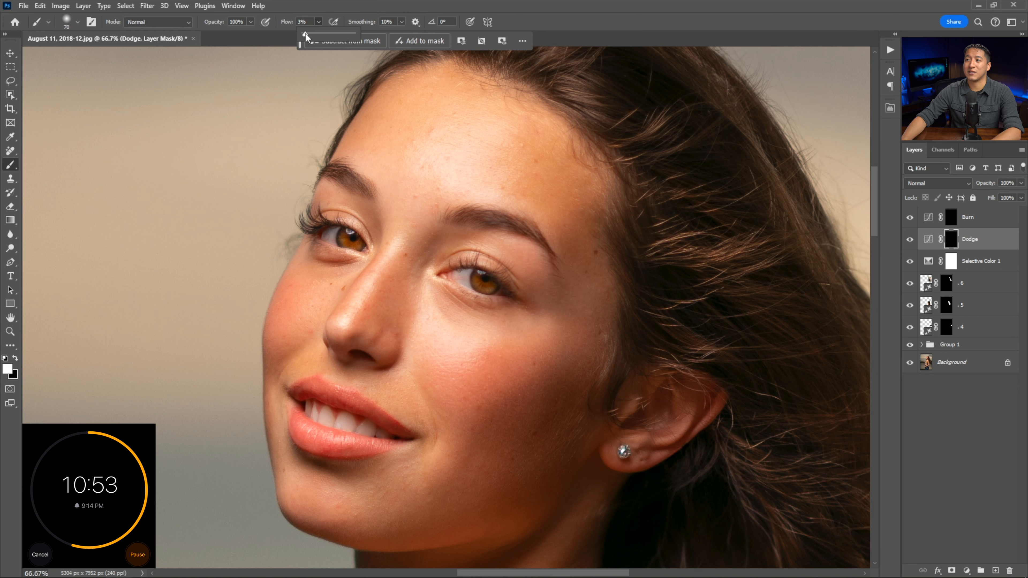
{"action": "left_click_drag", "start_coordinate": [449, 275], "coordinate": [534, 314]}
{"action": "left_click_drag", "start_coordinate": [322, 266], "coordinate": [342, 268]}
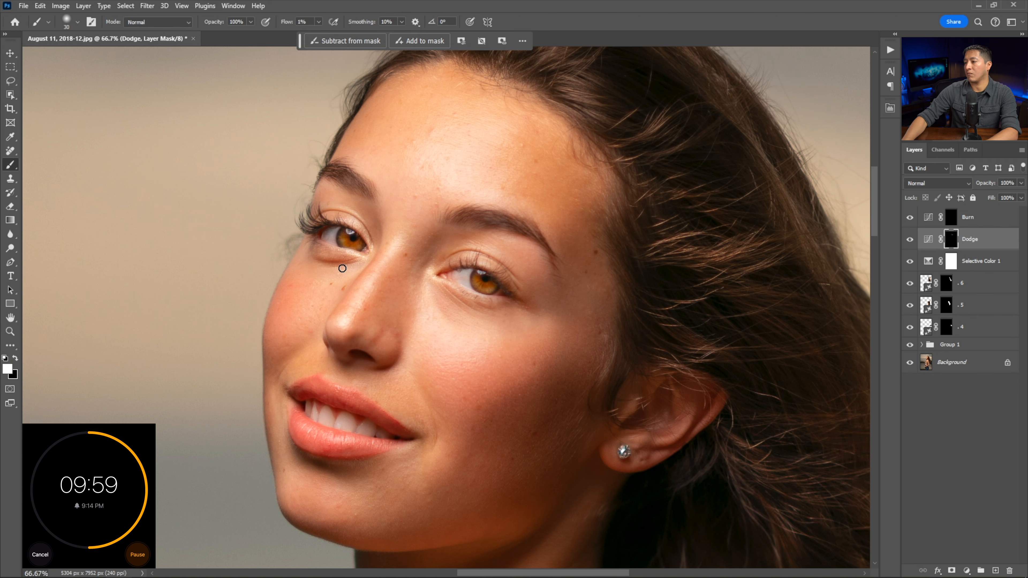
Paint with a large brush on the Burn mask to deepen shadows on the body, and compare the photo with the Burn layer off and on
{"action": "left_click", "coordinate": [951, 217]}
{"action": "key", "text": "ctrl+minus"}
{"action": "left_click", "coordinate": [951, 239]}
{"action": "key", "text": "ctrl+minus"}
{"action": "key", "text": "ctrl+minus"}
{"action": "key", "text": "ctrl+minus"}
{"action": "left_click", "coordinate": [951, 217]}
{"action": "left_click_drag", "start_coordinate": [430, 320], "coordinate": [438, 363]}
{"action": "key", "text": "ctrl+0"}
{"action": "left_click", "coordinate": [910, 218]}
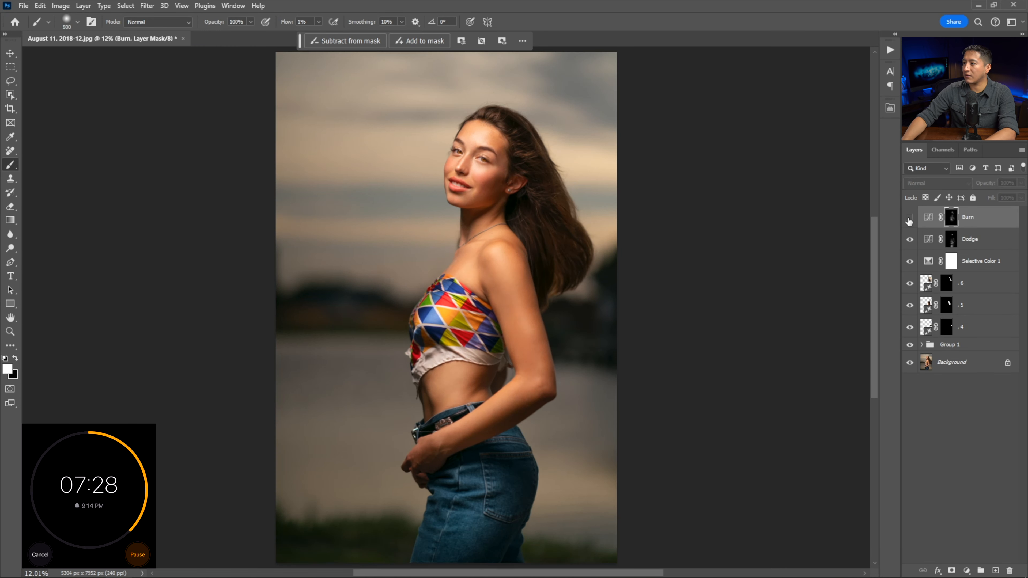
{"action": "left_click", "coordinate": [910, 218]}
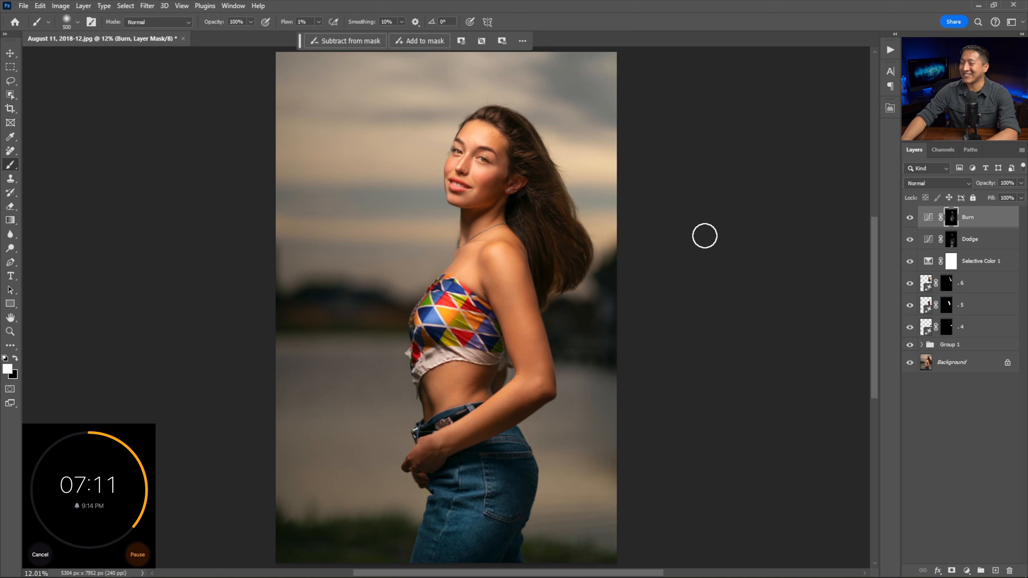
Reduce the brush to about 40 px for fine burning around the nose and face on the Burn mask
{"action": "key", "text": "ctrl+plus"}
{"action": "key", "text": "ctrl+plus"}
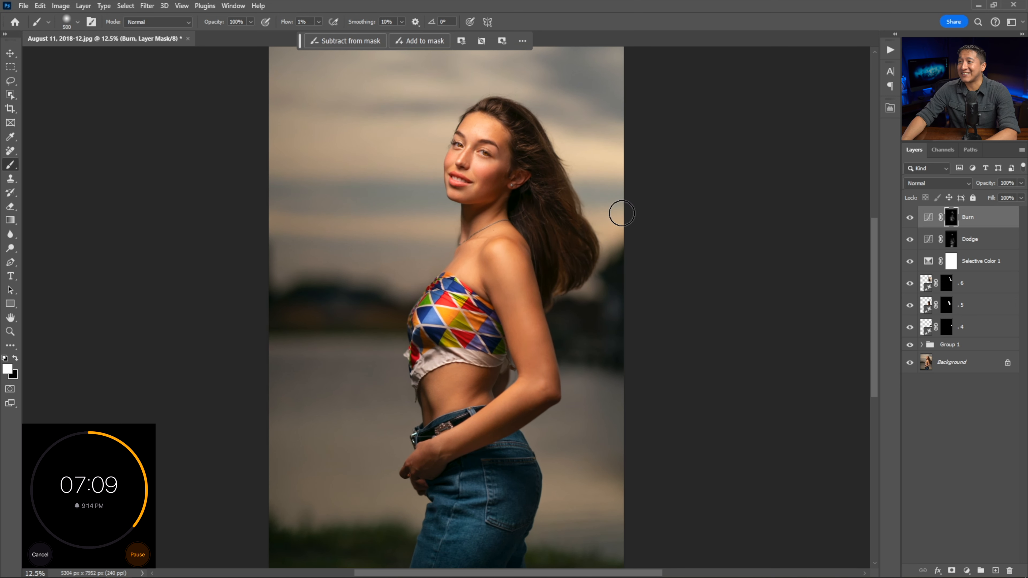
{"action": "left_click_drag", "start_coordinate": [574, 159], "coordinate": [485, 329]}
{"action": "key", "text": "ctrl+plus"}
{"action": "key", "text": "ctrl+plus"}
{"action": "mouse_move", "coordinate": [415, 260]}
{"action": "left_mouse_down"}
{"action": "mouse_move", "coordinate": [582, 336]}
{"action": "mouse_move", "coordinate": [509, 360]}
{"action": "mouse_move", "coordinate": [465, 297]}
{"action": "mouse_move", "coordinate": [563, 326]}
{"action": "left_mouse_up"}
{"action": "key", "text": "ctrl+plus"}
{"action": "key", "text": "ctrl+plus"}
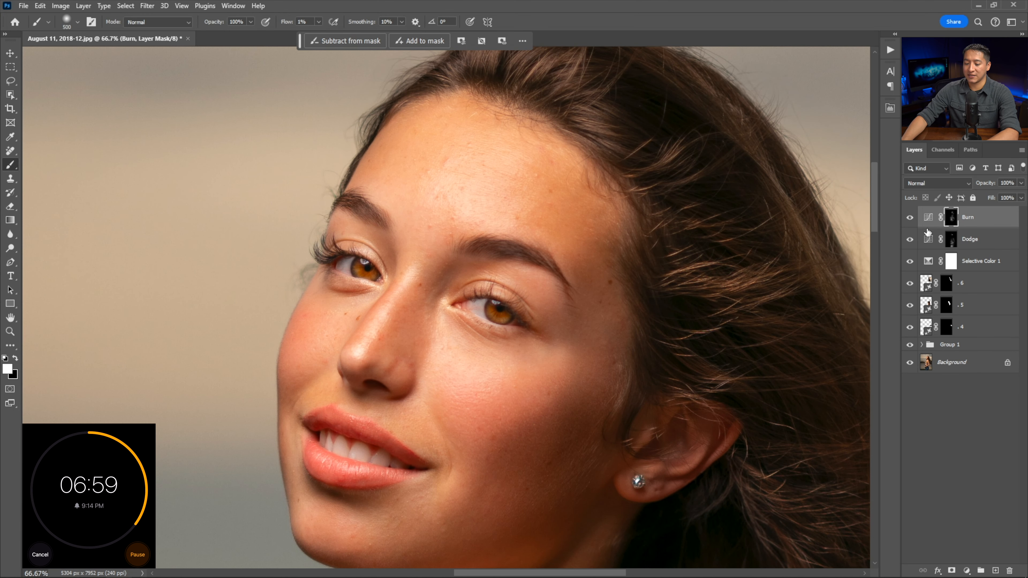
{"action": "key", "text": "bracketleft"}
{"action": "key", "text": "bracketleft"}
{"action": "key", "text": "bracketleft"}
{"action": "key", "text": "bracketleft"}
{"action": "key", "text": "bracketleft"}
{"action": "key", "text": "bracketleft"}
{"action": "key", "text": "bracketleft"}
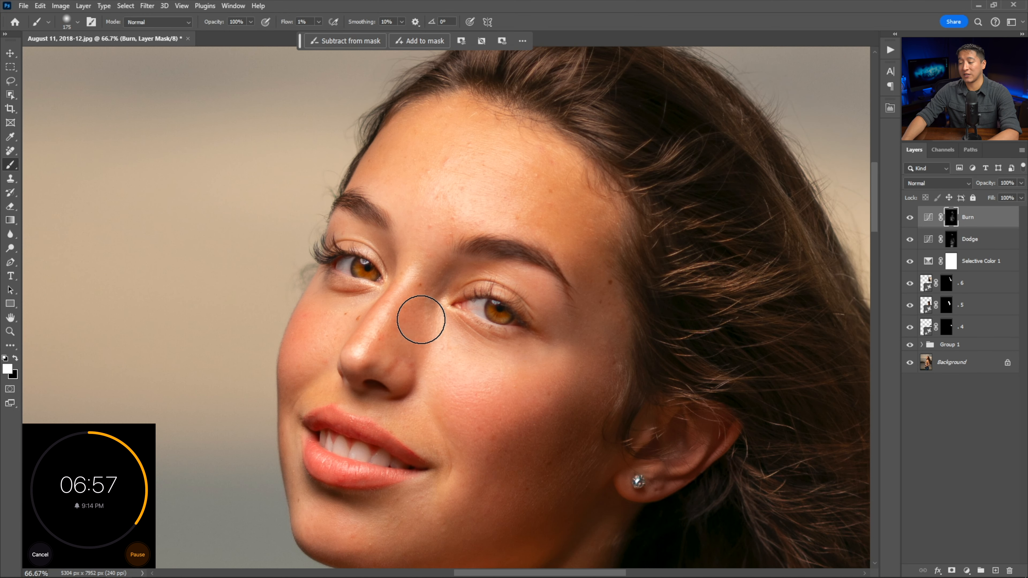
{"action": "key", "text": "bracketleft"}
{"action": "key", "text": "bracketleft"}
{"action": "key", "text": "bracketleft"}
{"action": "key", "text": "bracketleft"}
{"action": "key", "text": "bracketleft"}
{"action": "key", "text": "bracketleft"}
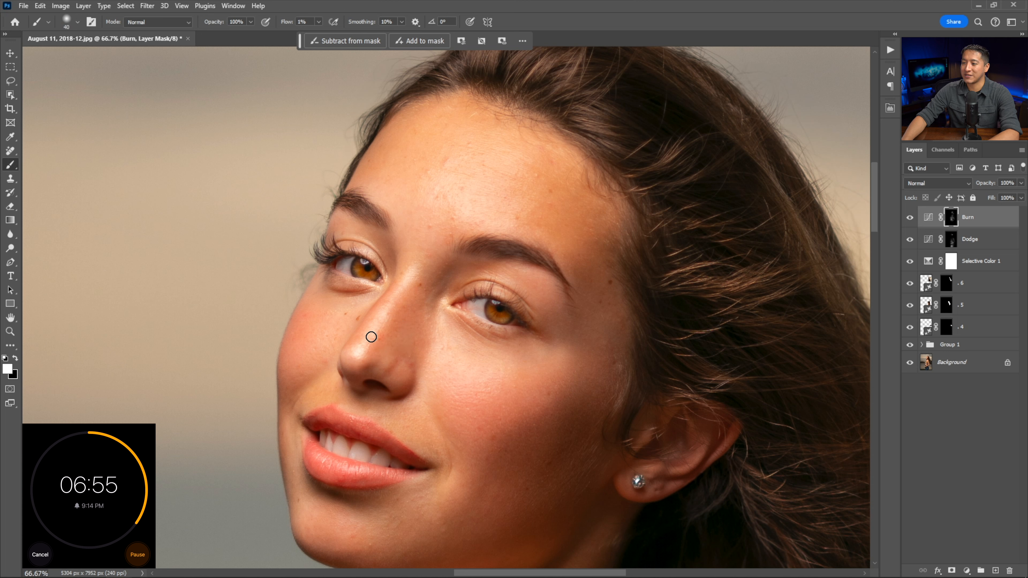
{"action": "key", "text": "bracketright"}
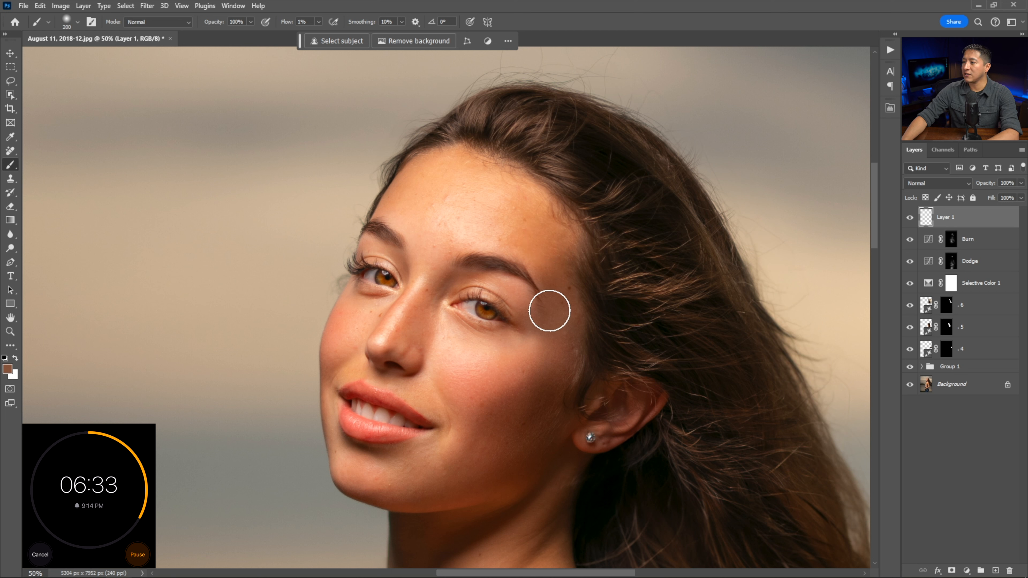
Sample the skin tone beside the eye near the temple and set Layer 1's blend mode to Color
{"action": "key", "text": "i"}
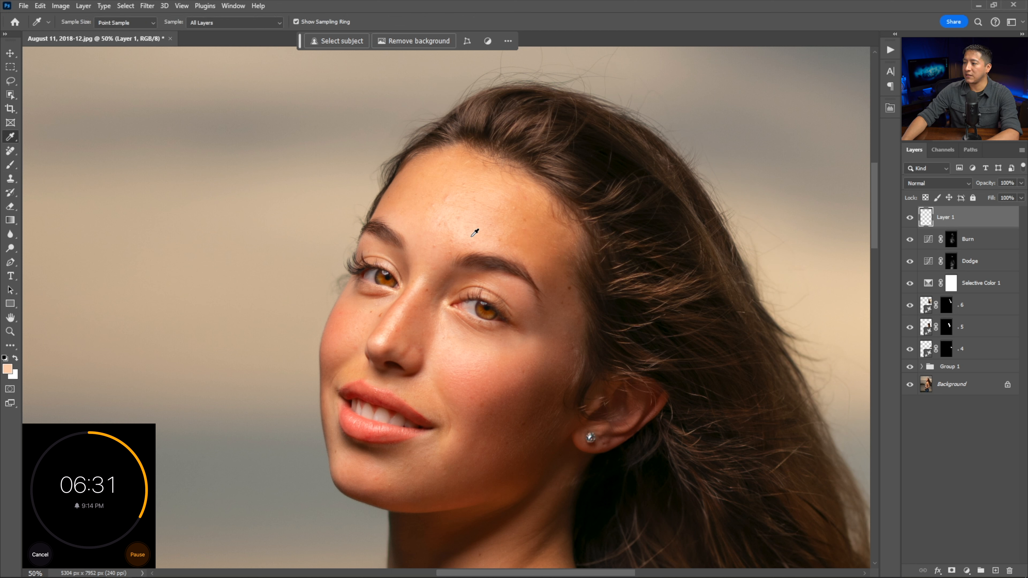
{"action": "left_click", "coordinate": [553, 315]}
{"action": "key", "text": "b"}
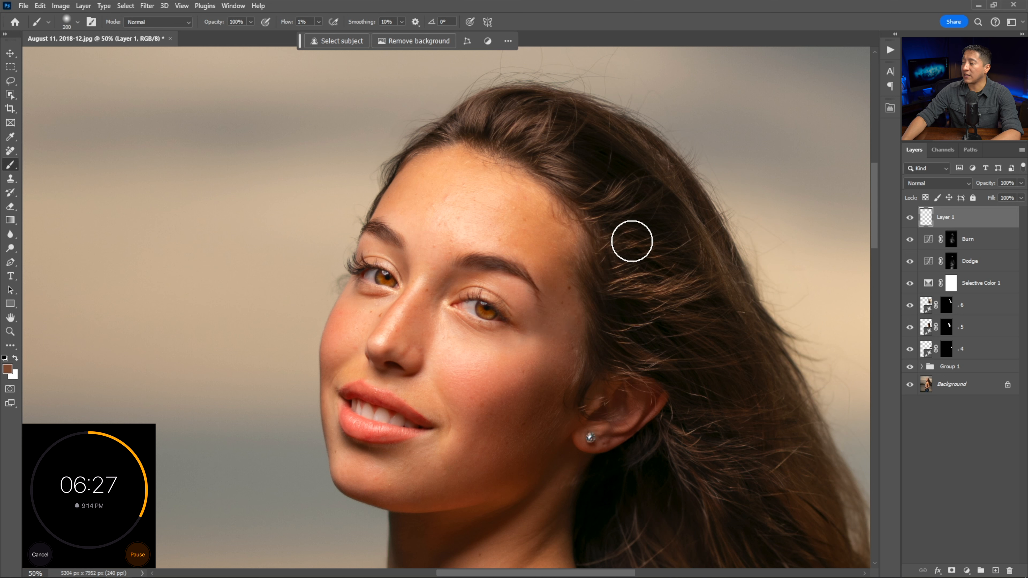
{"action": "left_click", "coordinate": [944, 185]}
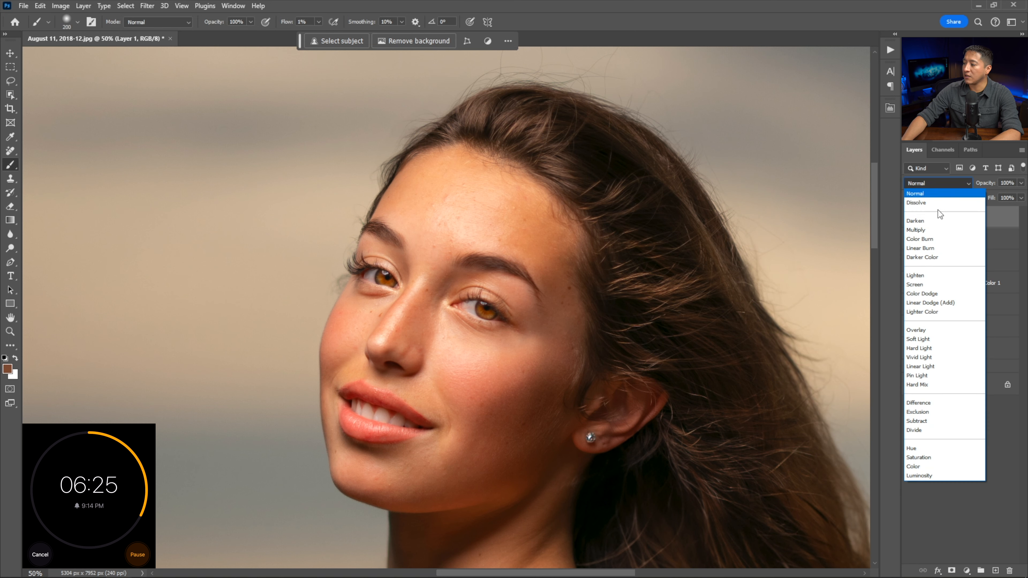
{"action": "left_click", "coordinate": [936, 466]}
{"action": "left_click", "coordinate": [937, 466]}
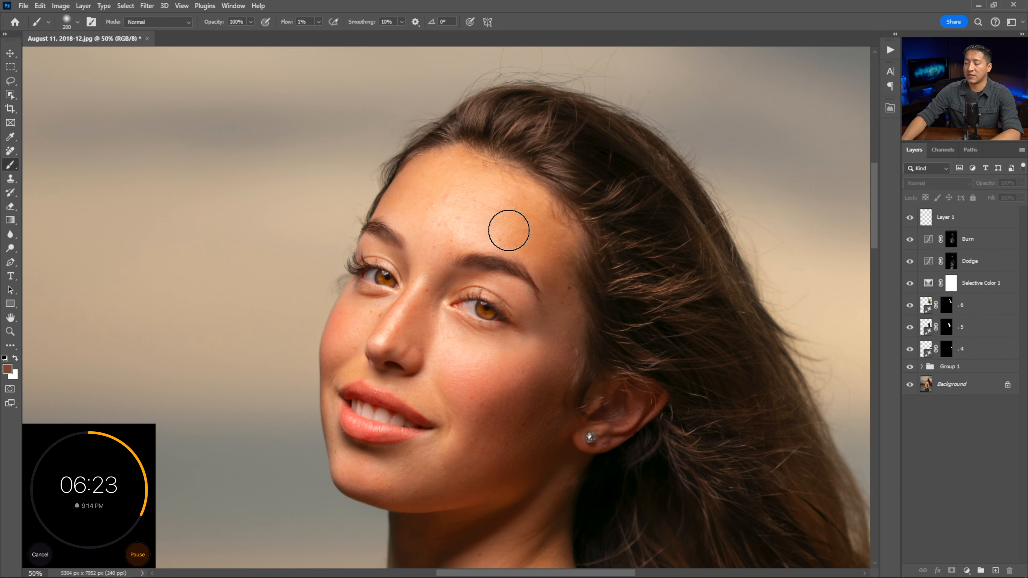
Add a new Color-mode layer for evening out the skin color, lower its opacity to about 38%, and toggle its visibility to compare
{"action": "key", "text": "ctrl+plus"}
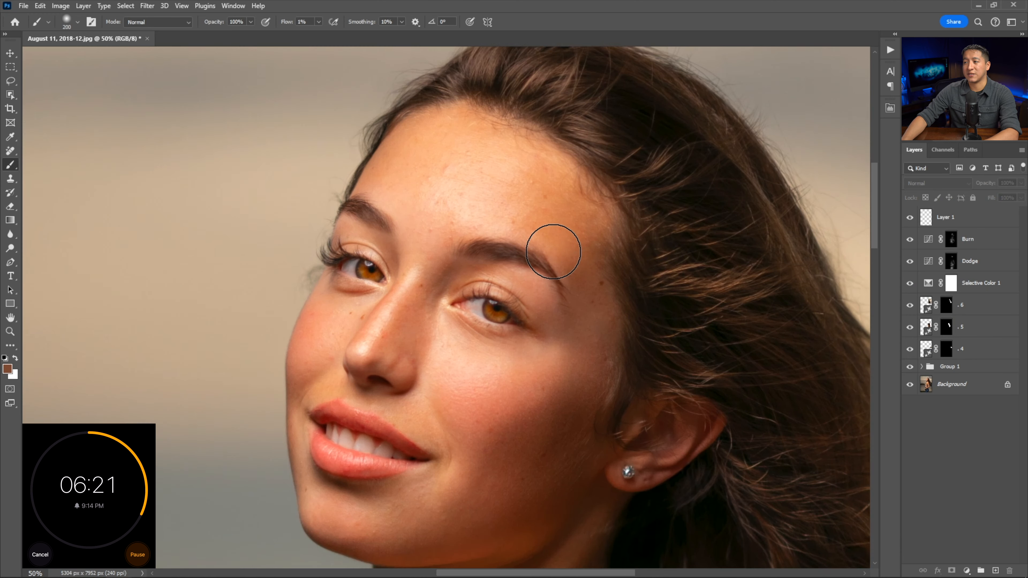
{"action": "scroll", "coordinate": [585, 268], "scroll_direction": "up", "scroll_amount": 1}
{"action": "left_click_drag", "start_coordinate": [579, 264], "coordinate": [528, 267]}
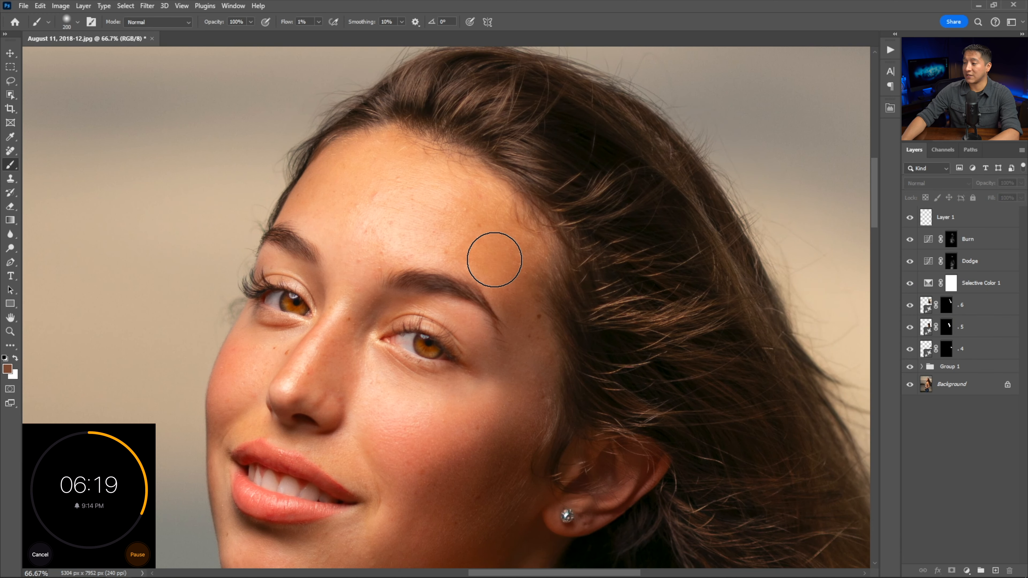
{"action": "left_click", "coordinate": [995, 570]}
{"action": "left_click", "coordinate": [1021, 183]}
{"action": "left_click_drag", "start_coordinate": [1018, 200], "coordinate": [990, 200]}
{"action": "left_click", "coordinate": [910, 217]}
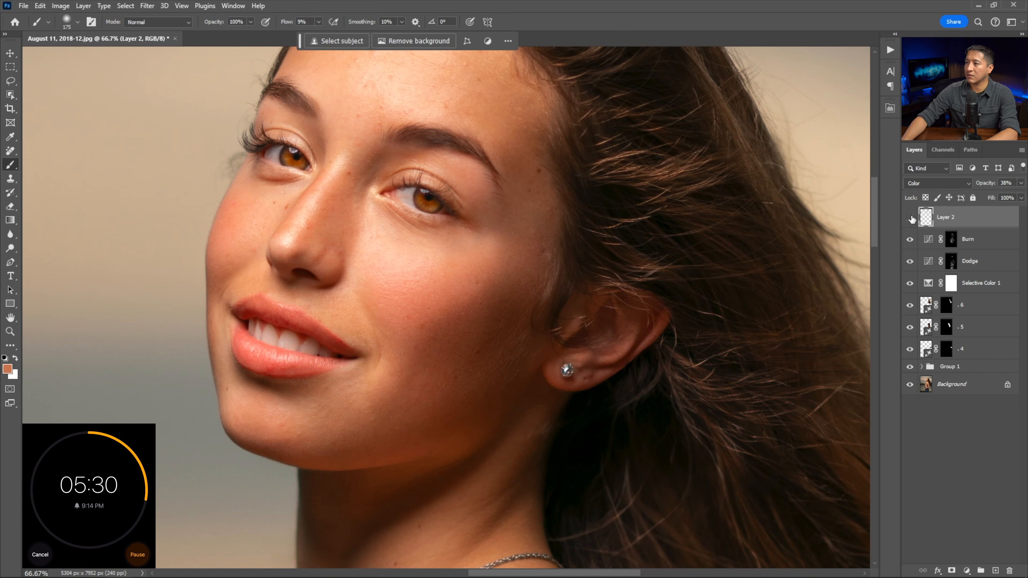
{"action": "key", "text": "ctrl+minus"}
{"action": "key", "text": "ctrl+minus"}
{"action": "key", "text": "ctrl+minus"}
{"action": "left_click", "coordinate": [966, 571]}
{"action": "left_click", "coordinate": [978, 470]}
{"action": "left_click", "coordinate": [965, 449]}
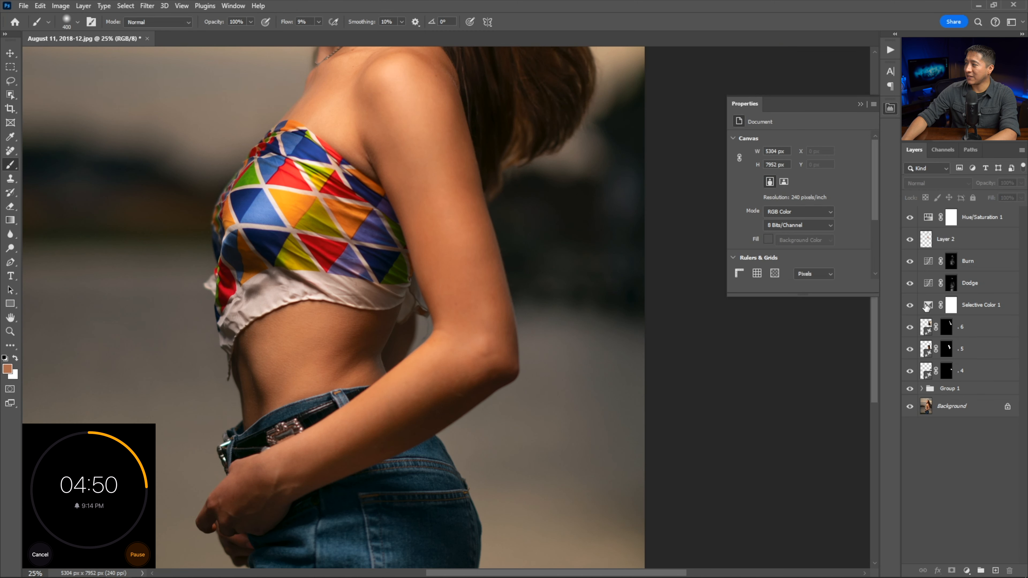
{"action": "left_click", "coordinate": [980, 219]}
{"action": "key", "text": "Delete"}
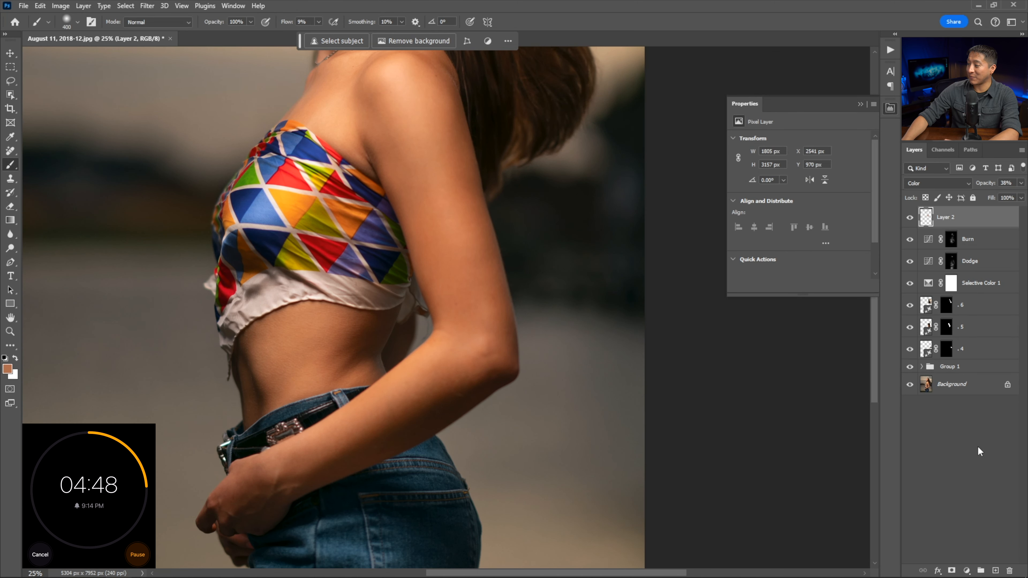
Add a Vibrance adjustment layer with Vibrance +45 and Saturation +30, and invert its mask to black
{"action": "left_click", "coordinate": [967, 570]}
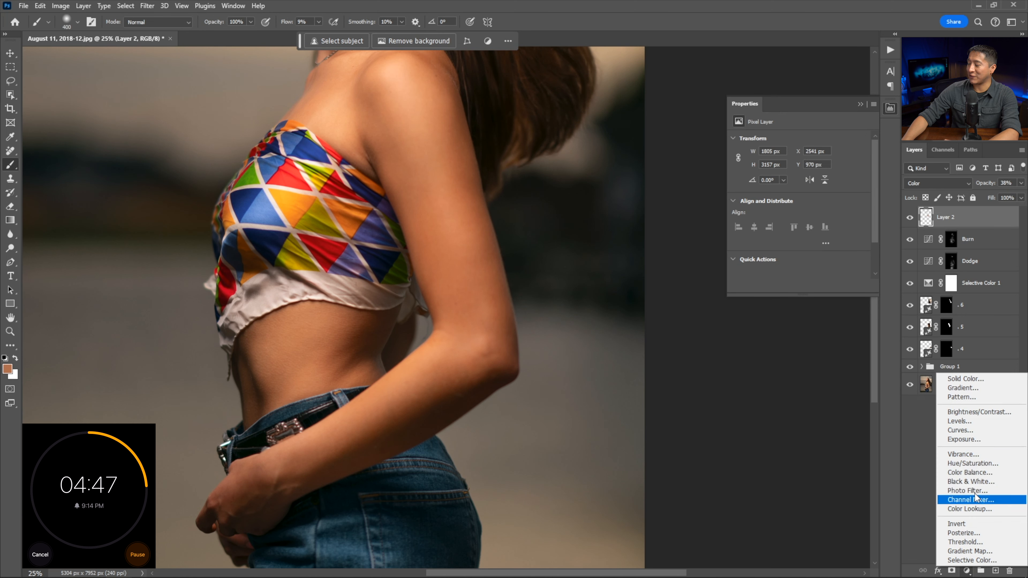
{"action": "left_click", "coordinate": [969, 454]}
{"action": "left_click", "coordinate": [821, 166]}
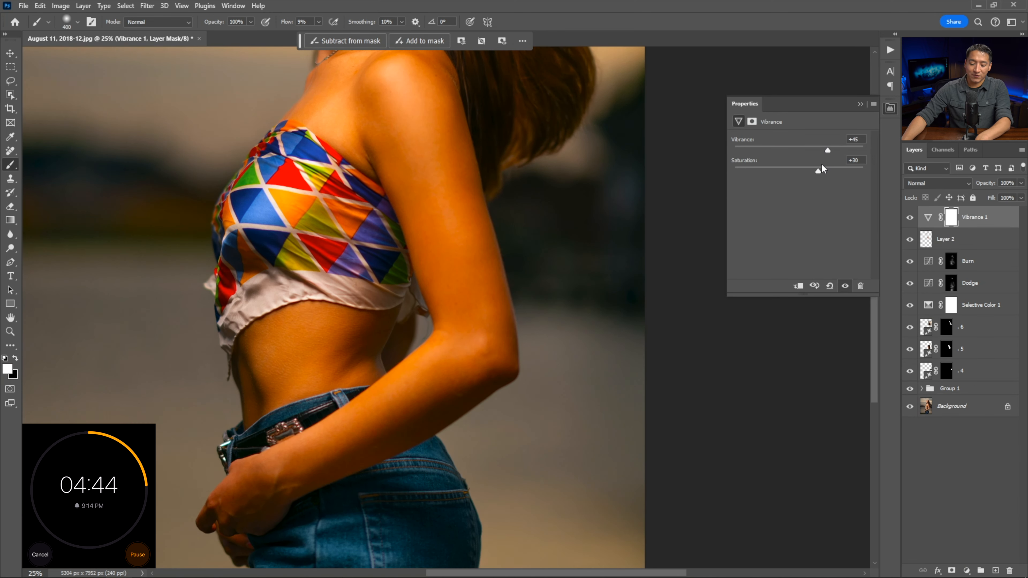
{"action": "left_click", "coordinate": [860, 104]}
{"action": "key", "text": "ctrl+i"}
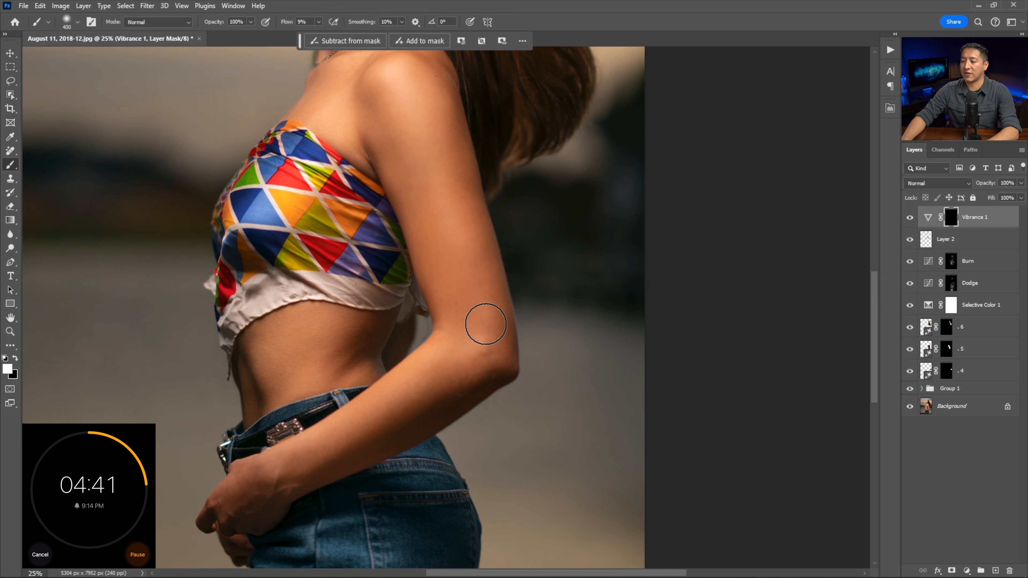
Paint white on the Vibrance mask over the forearm, hand and midriff, varying the brush between about 300 and 700 px
{"action": "key", "text": "bracketright"}
{"action": "key", "text": "bracketright"}
{"action": "scroll", "coordinate": [275, 453], "scroll_direction": "down", "scroll_amount": 2}
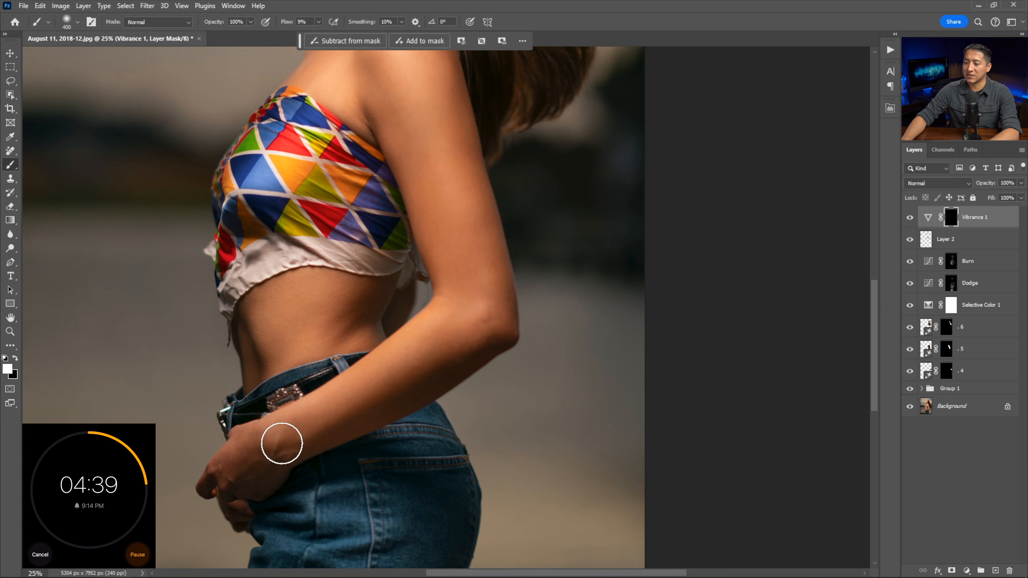
{"action": "mouse_move", "coordinate": [273, 431]}
{"action": "left_mouse_down"}
{"action": "mouse_move", "coordinate": [247, 475]}
{"action": "mouse_move", "coordinate": [233, 472]}
{"action": "mouse_move", "coordinate": [255, 489]}
{"action": "mouse_move", "coordinate": [301, 429]}
{"action": "left_mouse_up"}
{"action": "key", "text": "bracketleft"}
{"action": "key", "text": "bracketleft"}
{"action": "key", "text": "bracketleft"}
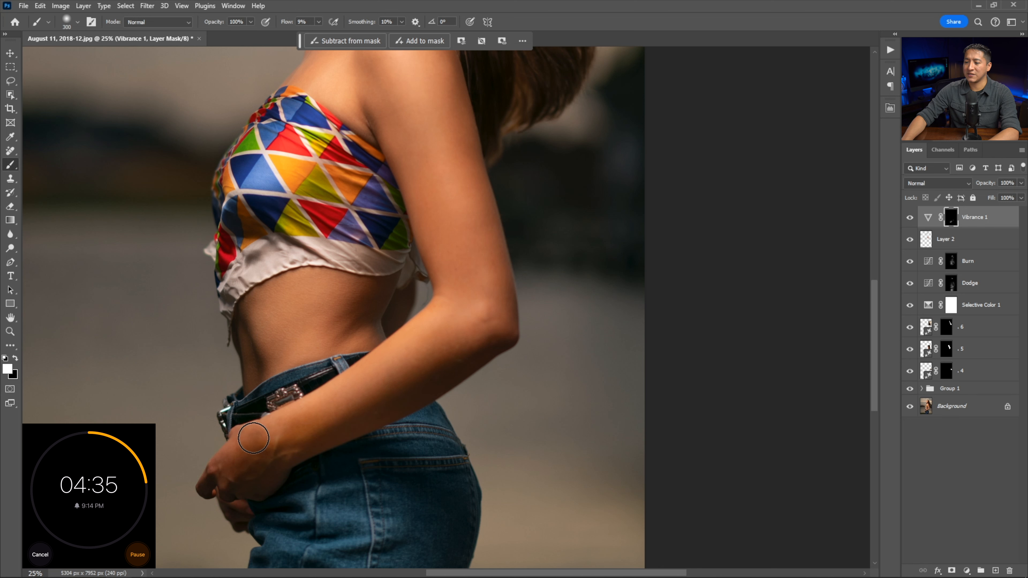
{"action": "key", "text": "bracketright"}
{"action": "key", "text": "bracketright"}
{"action": "key", "text": "bracketright"}
{"action": "key", "text": "bracketright"}
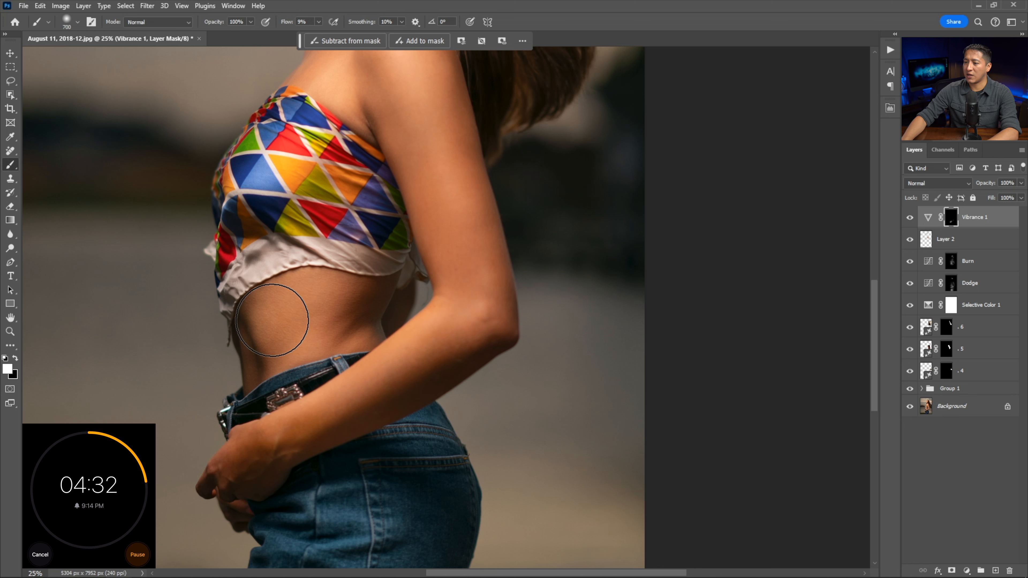
{"action": "mouse_move", "coordinate": [340, 402]}
{"action": "left_mouse_down"}
{"action": "mouse_move", "coordinate": [475, 314]}
{"action": "mouse_move", "coordinate": [322, 416]}
{"action": "left_mouse_up"}
Lower the Vibrance layer's opacity to 20% and check the upper body and face
{"action": "left_click", "coordinate": [1021, 183]}
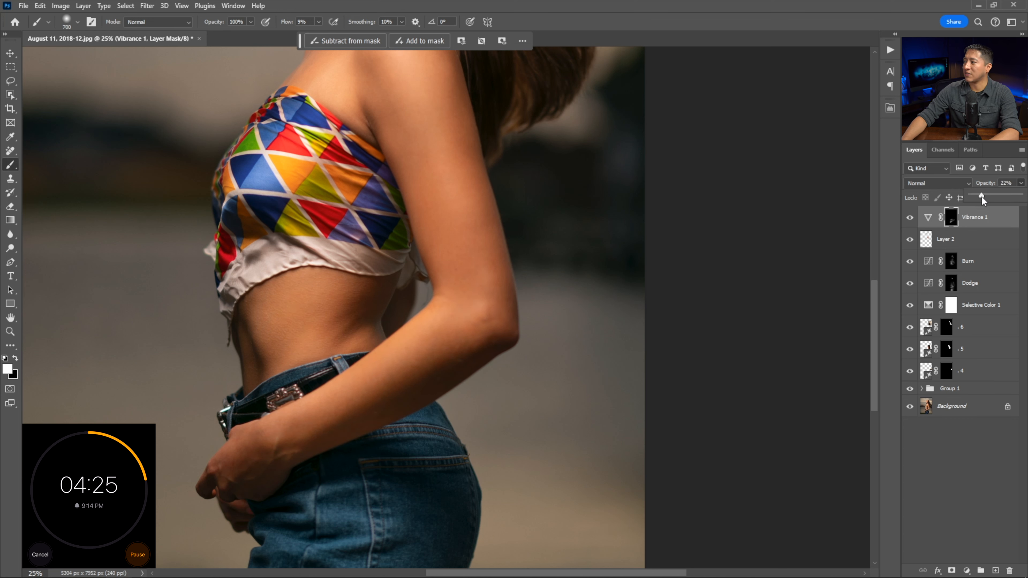
{"action": "left_click_drag", "start_coordinate": [981, 196], "coordinate": [980, 197]}
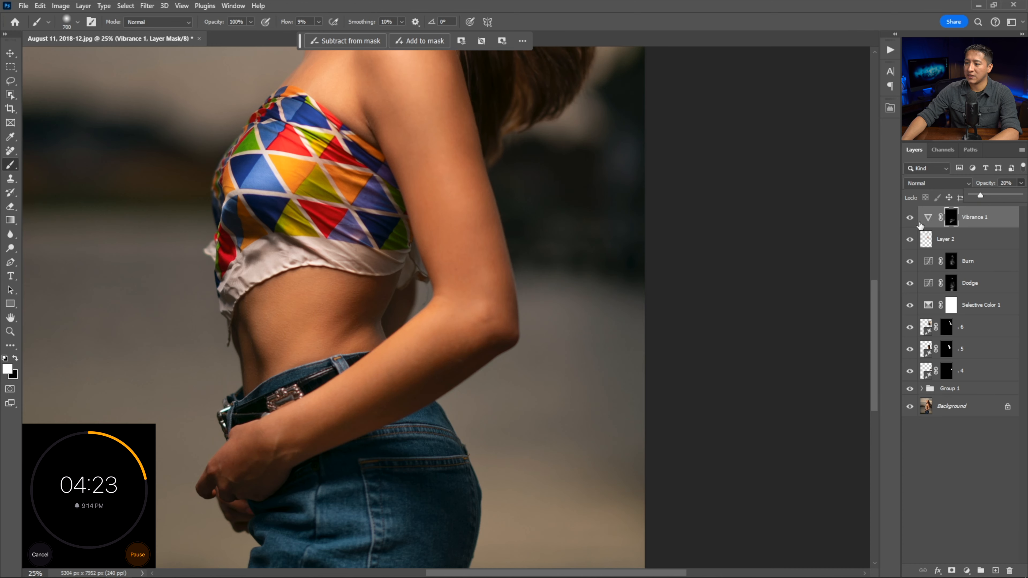
{"action": "scroll", "coordinate": [592, 275], "scroll_direction": "up", "scroll_amount": 5}
{"action": "scroll", "coordinate": [592, 276], "scroll_direction": "up", "scroll_amount": 3}
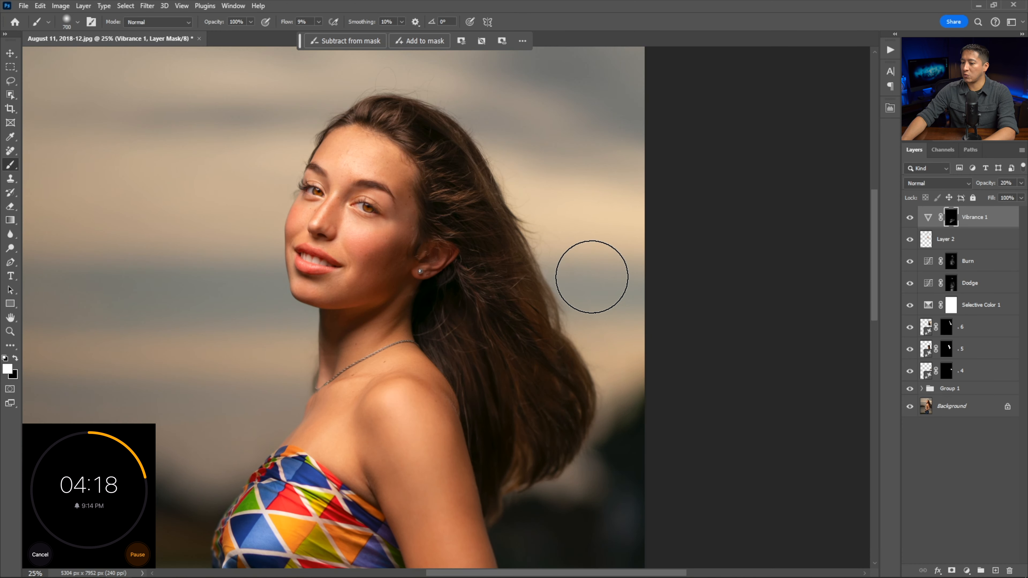
Build an FS frequency separation group with H and L layers, and ready the Lasso with 4 px feather on L for the face
{"action": "key", "text": "ctrl+0"}
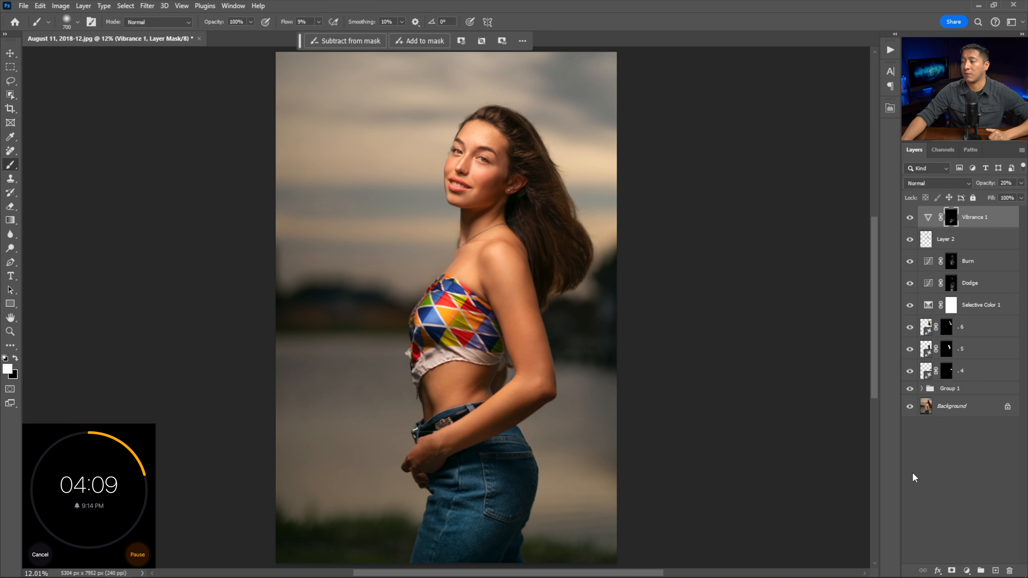
{"action": "left_click", "coordinate": [11, 81]}
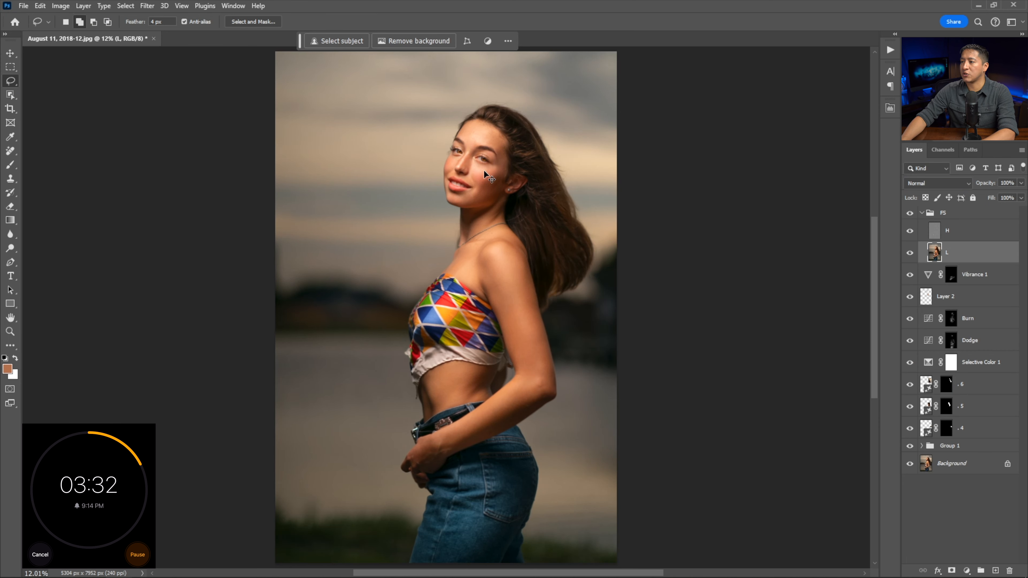
{"action": "key", "text": "ctrl+plus"}
{"action": "key", "text": "ctrl+plus"}
{"action": "left_click_drag", "start_coordinate": [443, 198], "coordinate": [403, 283]}
{"action": "key", "text": "ctrl+plus"}
{"action": "key", "text": "ctrl+plus"}
{"action": "key", "text": "ctrl+plus"}
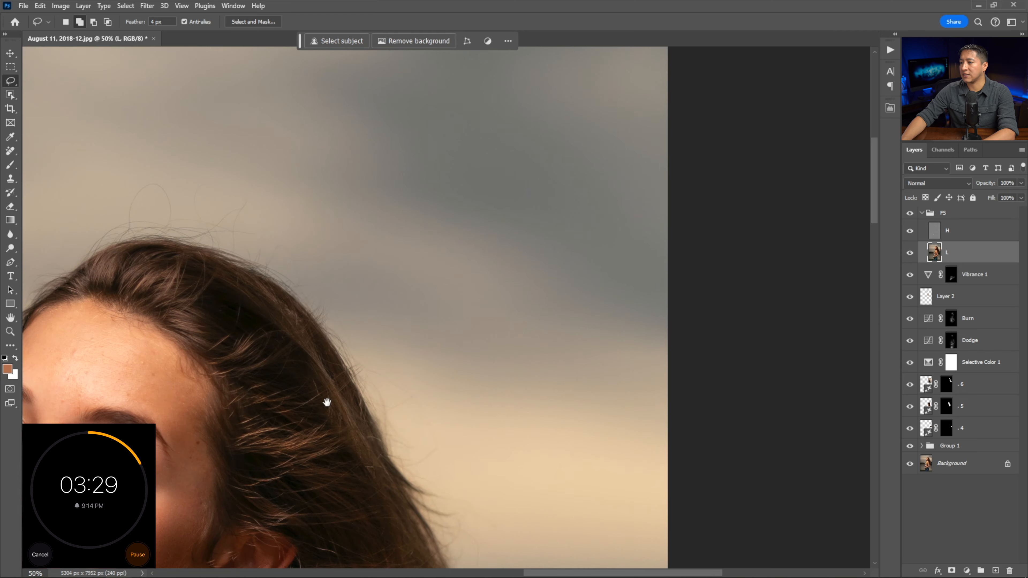
{"action": "left_click_drag", "start_coordinate": [326, 402], "coordinate": [499, 314]}
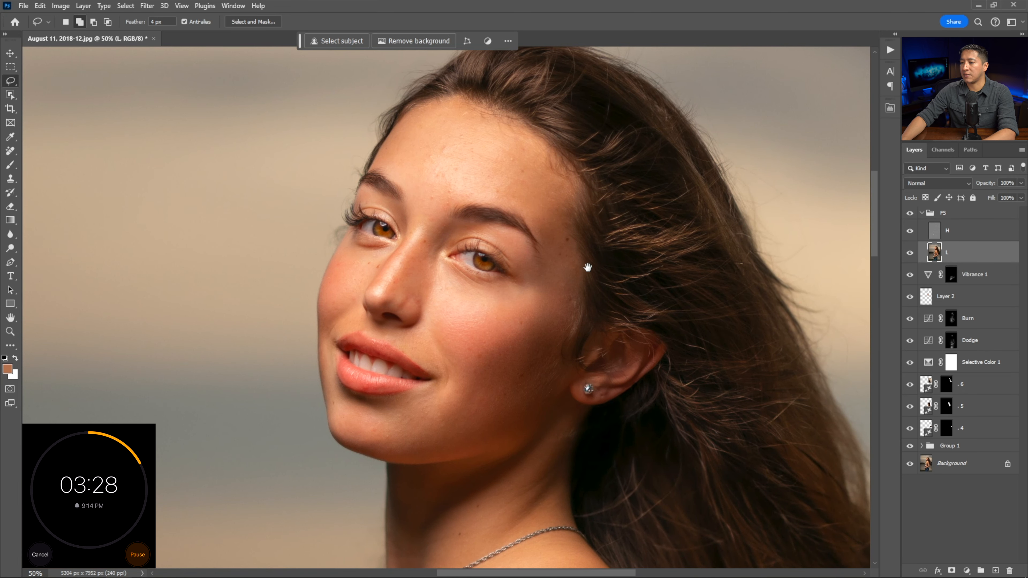
{"action": "key", "text": "ctrl+plus"}
{"action": "left_click_drag", "start_coordinate": [543, 244], "coordinate": [466, 283]}
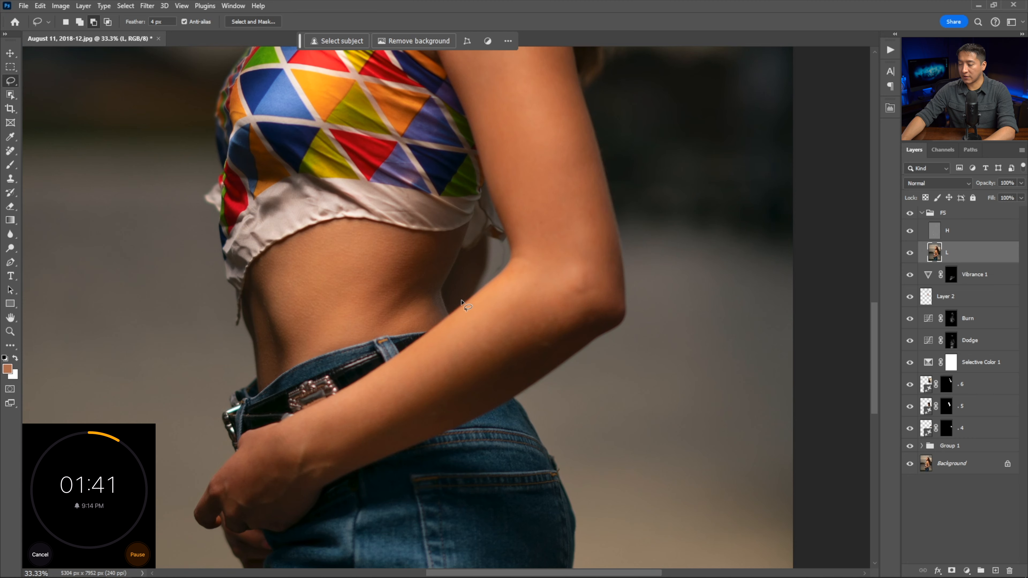
Blend the upper arm skin on the L layer with the Mixer Brush at 25% flow, enlarging the brush to about 500 px
{"action": "key", "text": "b"}
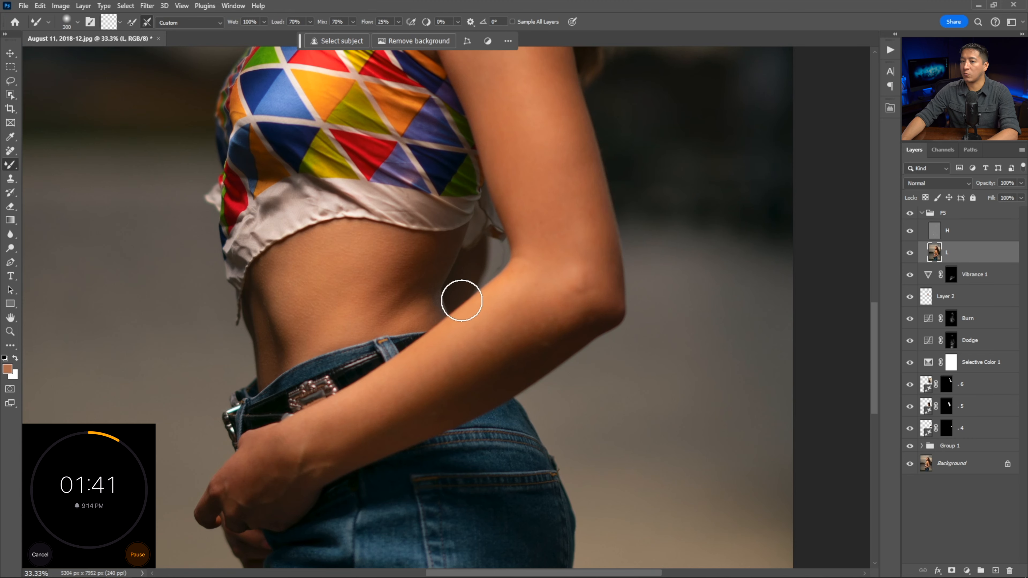
{"action": "scroll", "coordinate": [486, 354], "scroll_direction": "up", "scroll_amount": 3}
{"action": "scroll", "coordinate": [498, 351], "scroll_direction": "up", "scroll_amount": 1}
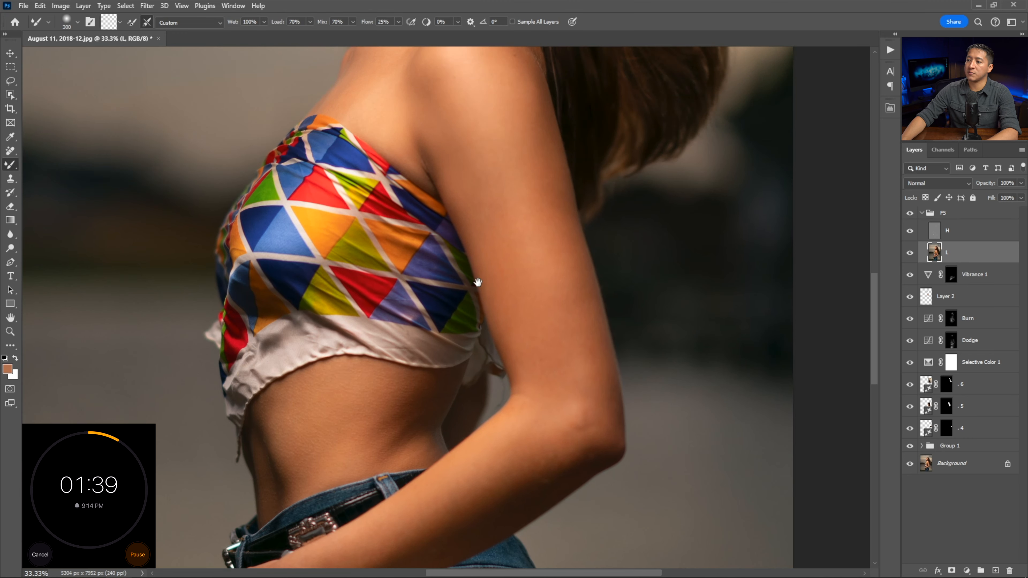
{"action": "left_click_drag", "start_coordinate": [479, 281], "coordinate": [425, 334]}
{"action": "key", "text": "bracketright"}
{"action": "key", "text": "bracketright"}
{"action": "key", "text": "bracketright"}
{"action": "key", "text": "bracketleft"}
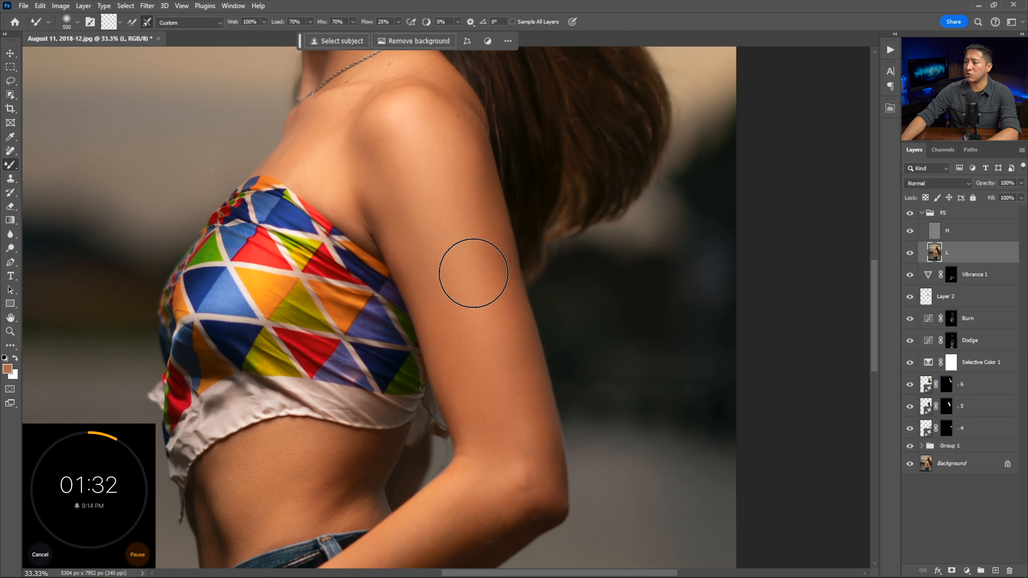
Smooth the elbow, forearm and midriff tones on the L layer with the Mixer Brush, varying it between about 300 and 500 px
{"action": "key", "text": "bracketleft"}
{"action": "scroll", "coordinate": [484, 357], "scroll_direction": "down", "scroll_amount": 2}
{"action": "scroll", "coordinate": [484, 357], "scroll_direction": "down", "scroll_amount": 3}
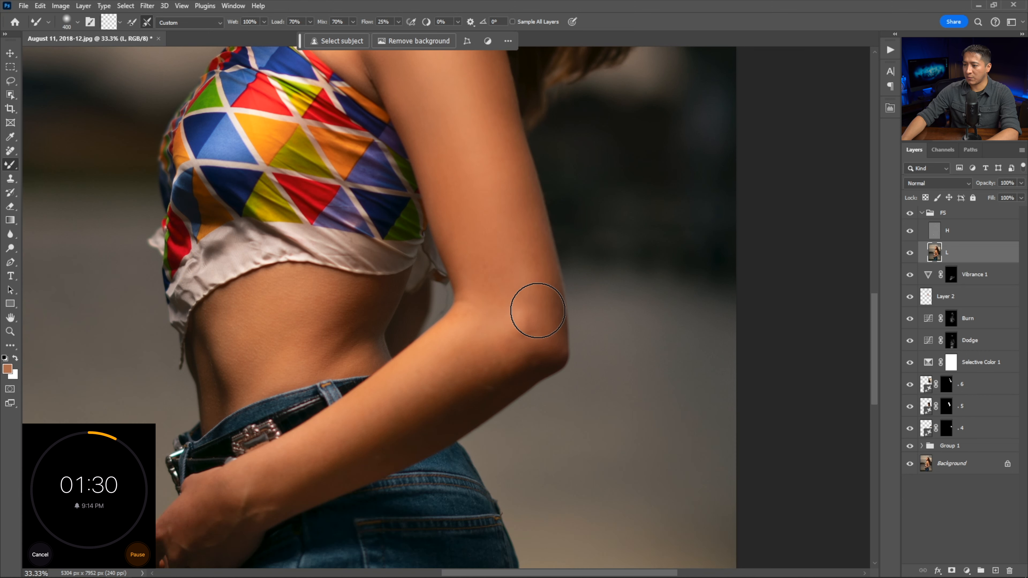
{"action": "key", "text": "bracketright"}
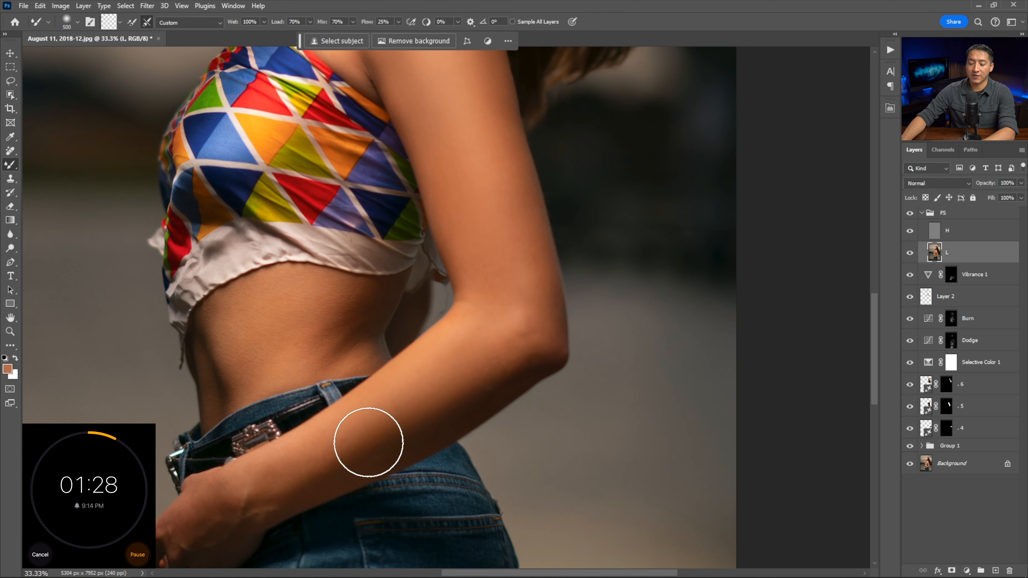
{"action": "key", "text": "ctrl+plus"}
{"action": "left_click_drag", "start_coordinate": [277, 417], "coordinate": [356, 402]}
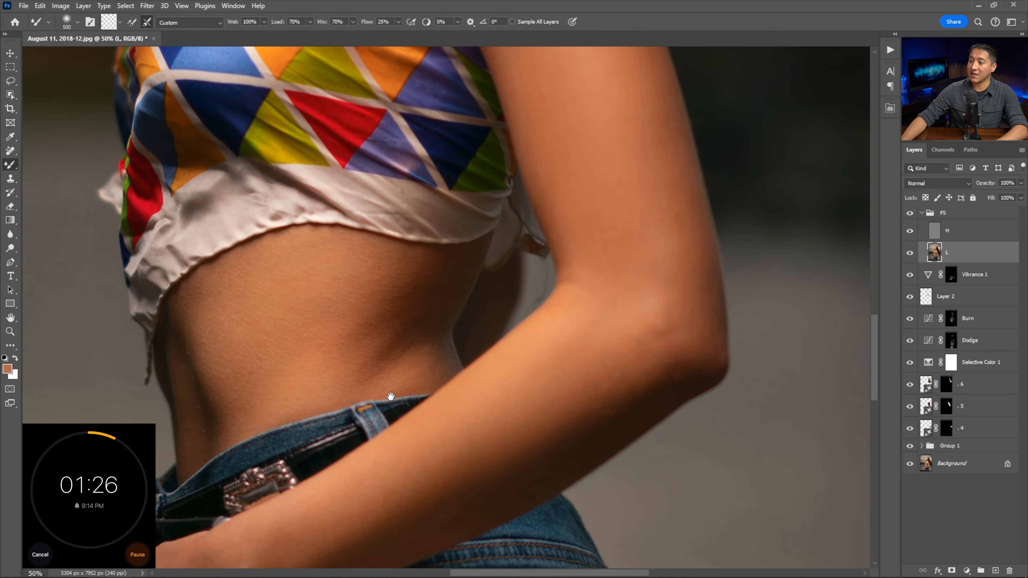
{"action": "key", "text": "bracketleft"}
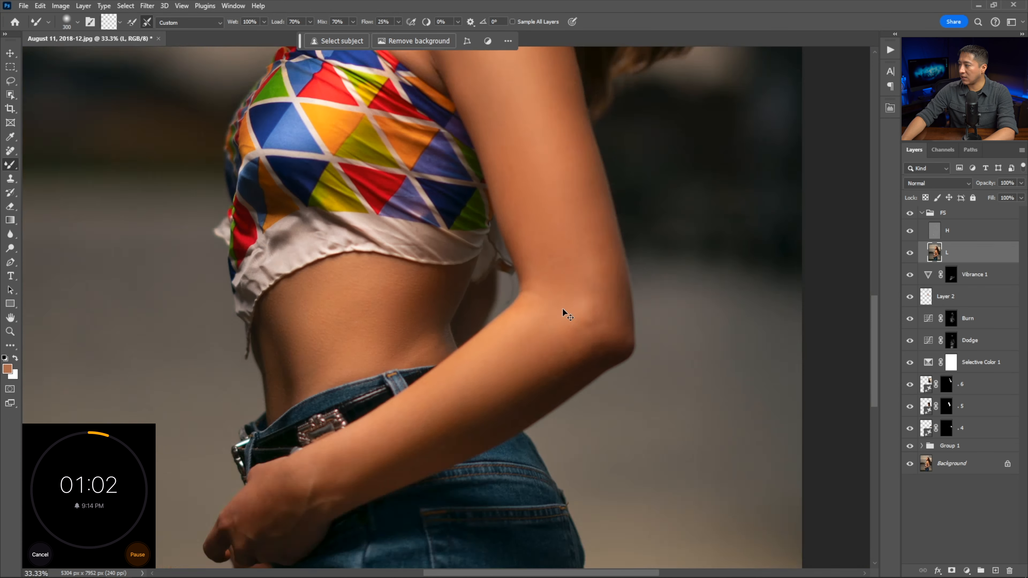
Compare the whole portrait with and without the FS group's skin smoothing
{"action": "key", "text": "ctrl+0"}
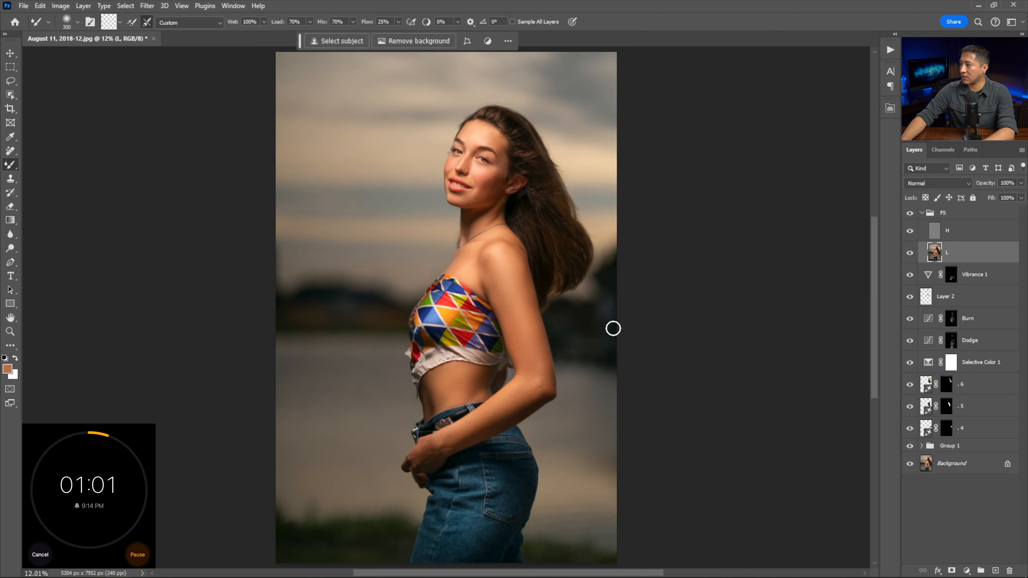
{"action": "left_click", "coordinate": [910, 215]}
{"action": "left_click", "coordinate": [910, 215]}
{"action": "left_click", "coordinate": [910, 215]}
{"action": "left_click", "coordinate": [910, 214]}
{"action": "left_click", "coordinate": [909, 215]}
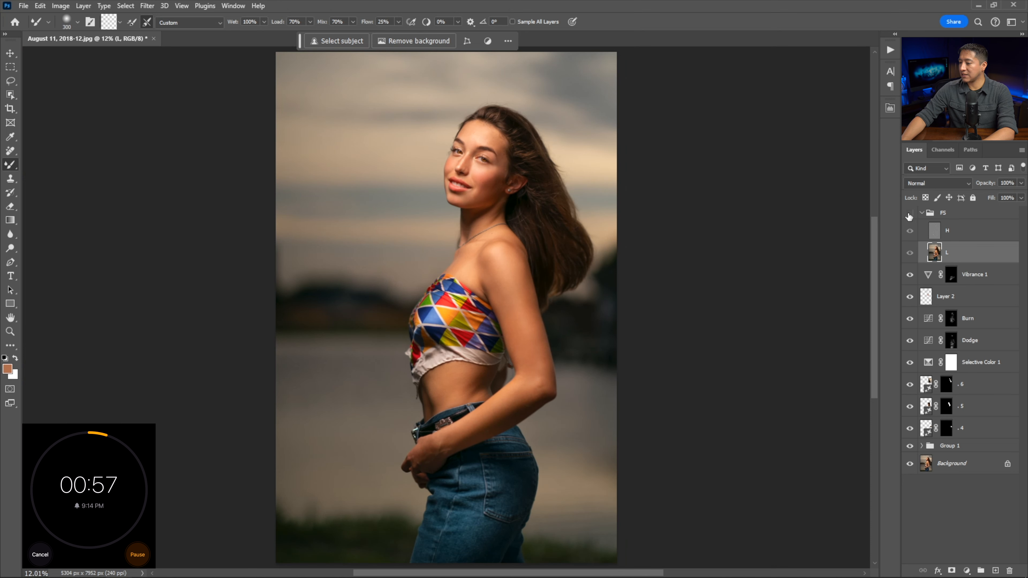
{"action": "left_click", "coordinate": [910, 215]}
{"action": "left_click", "coordinate": [909, 214]}
{"action": "left_click", "coordinate": [909, 215]}
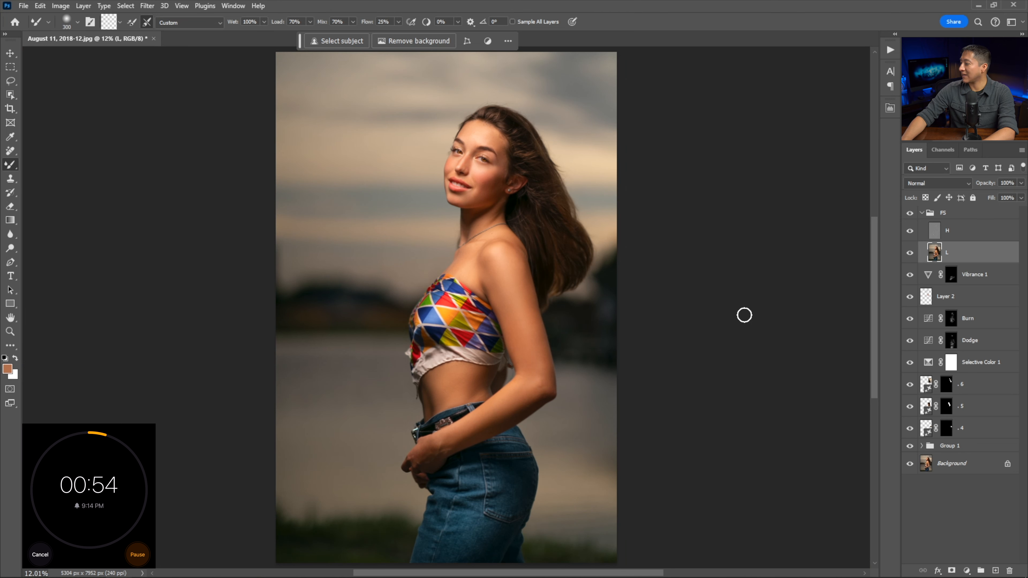
Add a Levels adjustment layer above the FS group and set its shadow input level to 3
{"action": "left_click", "coordinate": [974, 216]}
{"action": "left_click", "coordinate": [964, 425]}
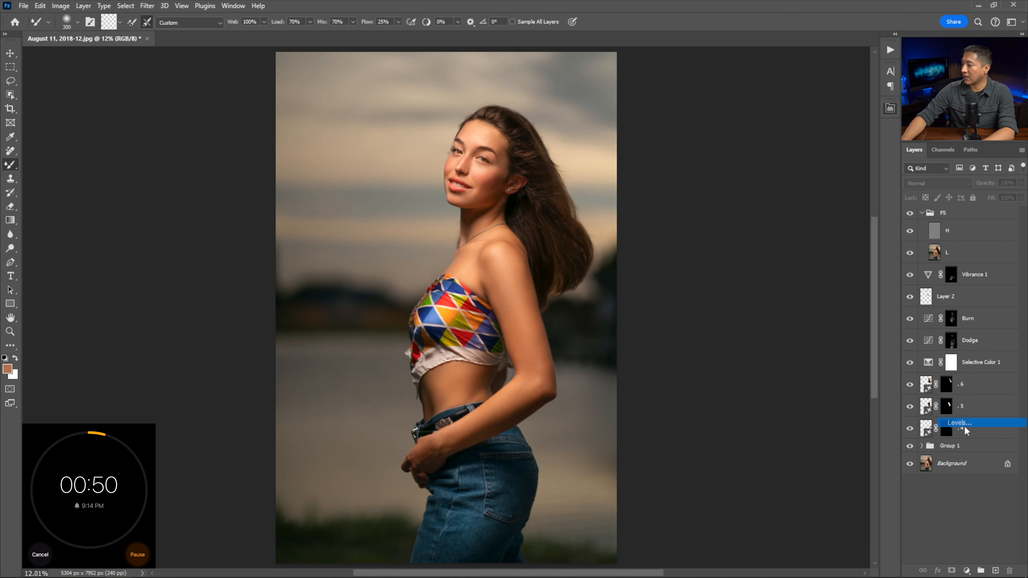
{"action": "left_click", "coordinate": [962, 427]}
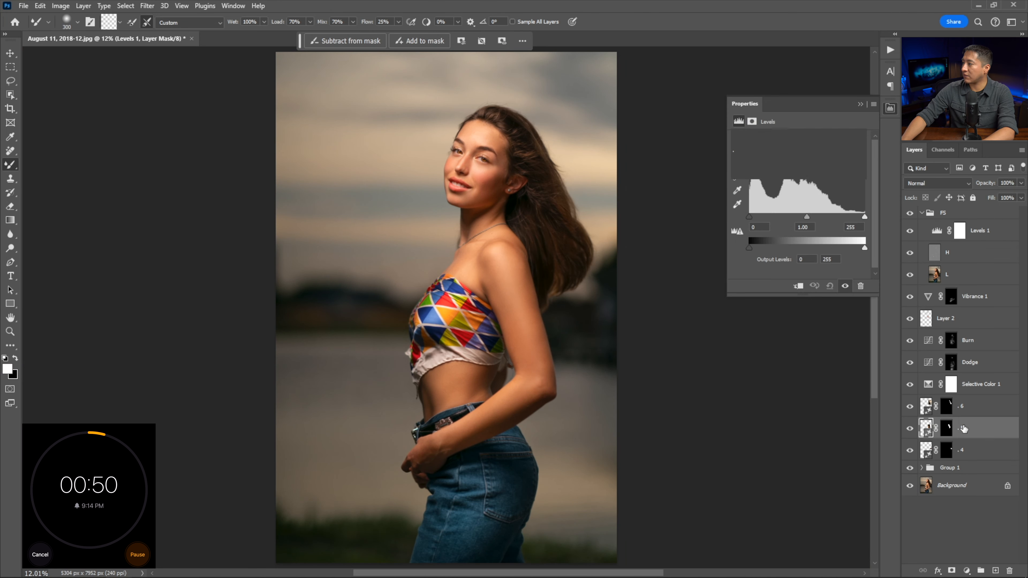
{"action": "left_click_drag", "start_coordinate": [984, 224], "coordinate": [983, 208]}
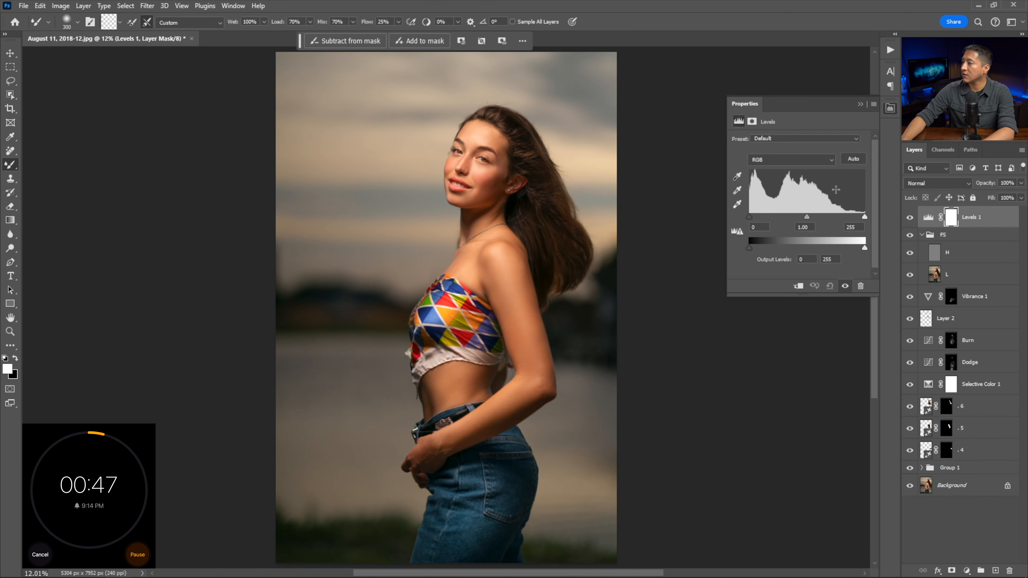
{"action": "left_click_drag", "start_coordinate": [751, 218], "coordinate": [752, 217]}
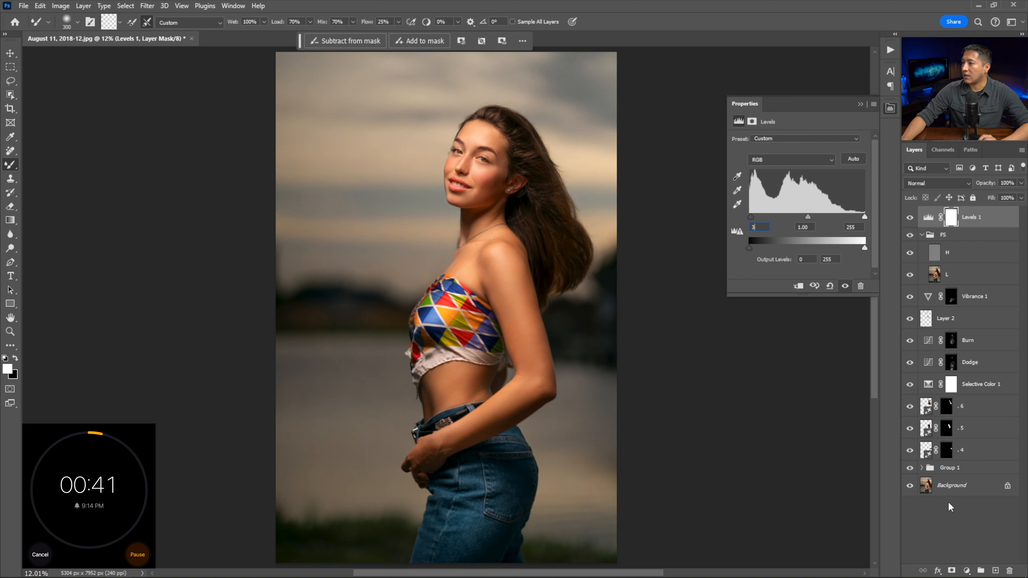
Create a new layer above the Levels layer and stamp all visible layers into it
{"action": "left_click", "coordinate": [973, 546]}
{"action": "key", "text": "ctrl+shift+alt+n"}
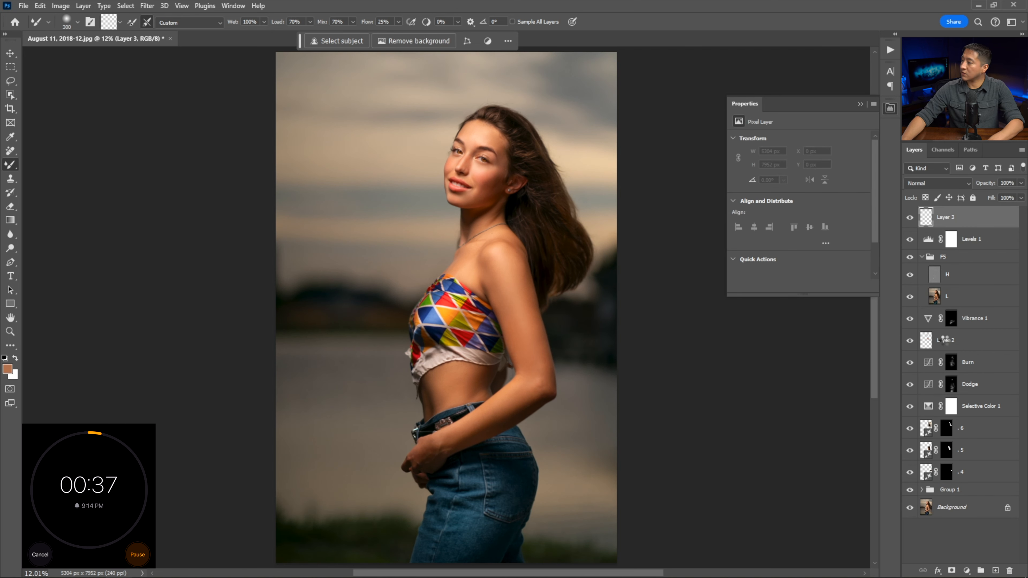
{"action": "key", "text": "ctrl+shift+alt+e"}
Apply Add Noise to the stamped layer at 1.5%, Uniform and Monochromatic, previewing the effect on the hair
{"action": "left_click", "coordinate": [151, 6]}
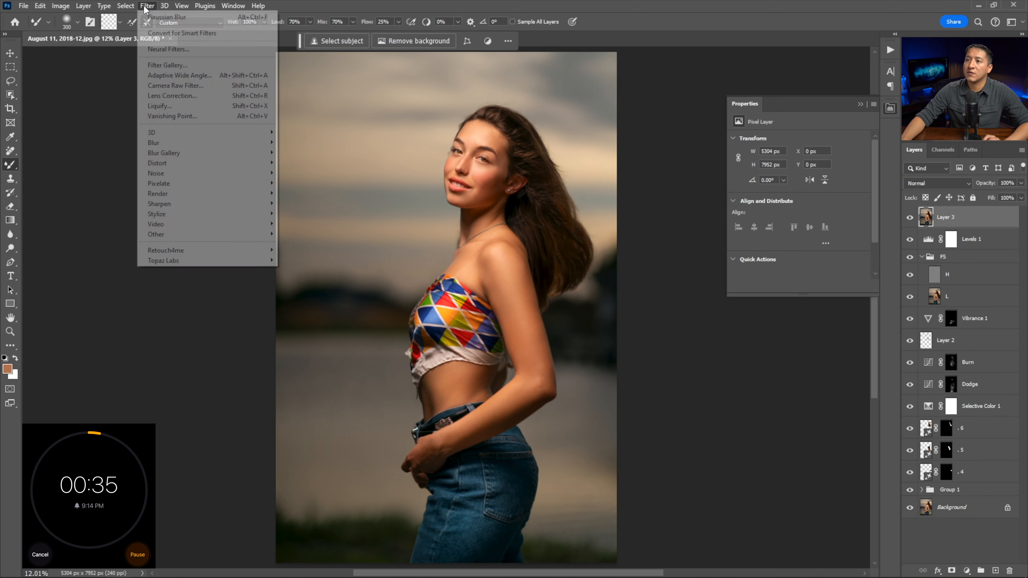
{"action": "mouse_move", "coordinate": [223, 175]}
{"action": "left_click", "coordinate": [304, 173]}
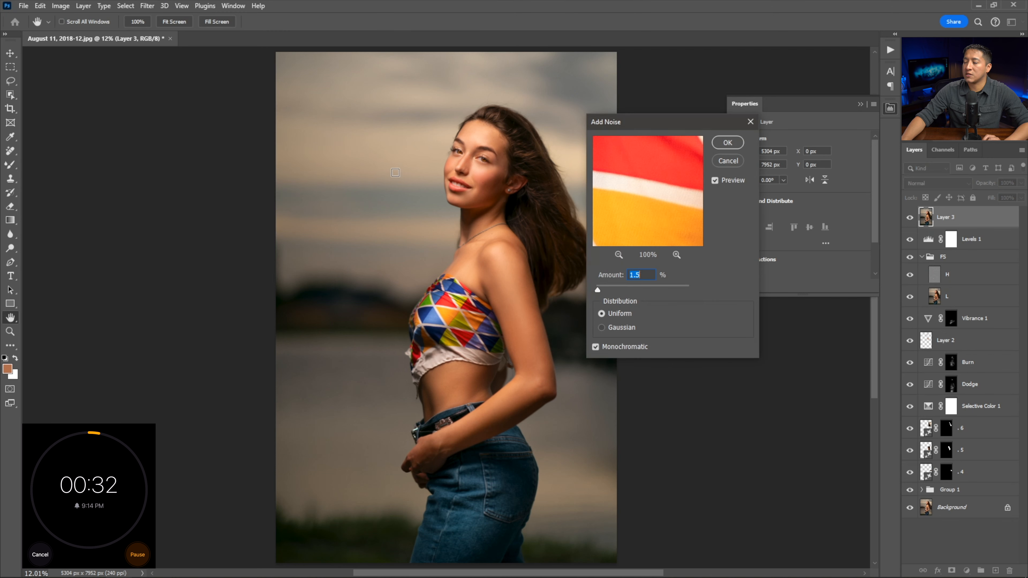
{"action": "left_click", "coordinate": [515, 166]}
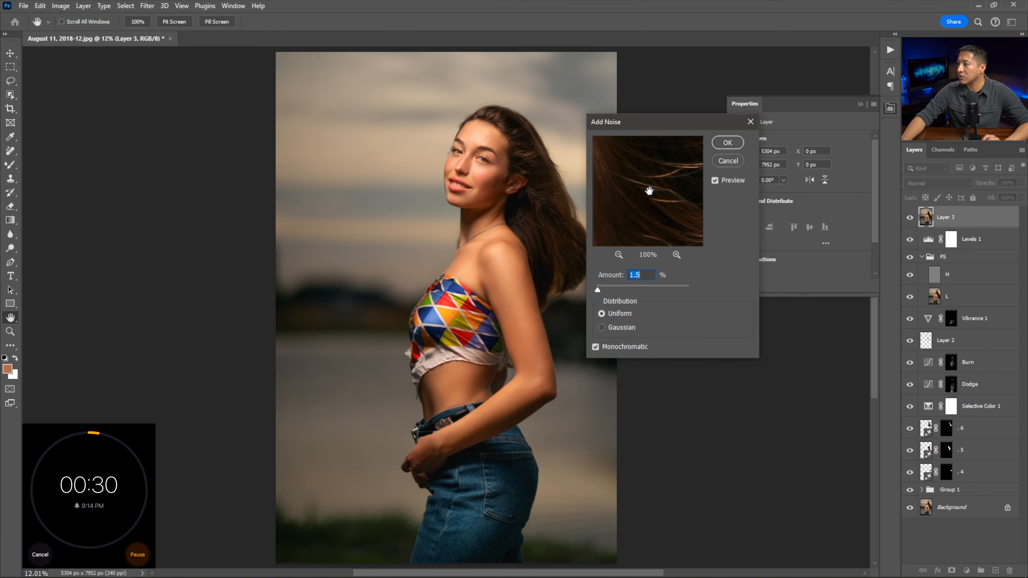
{"action": "key", "text": "Return"}
{"action": "key", "text": "b"}
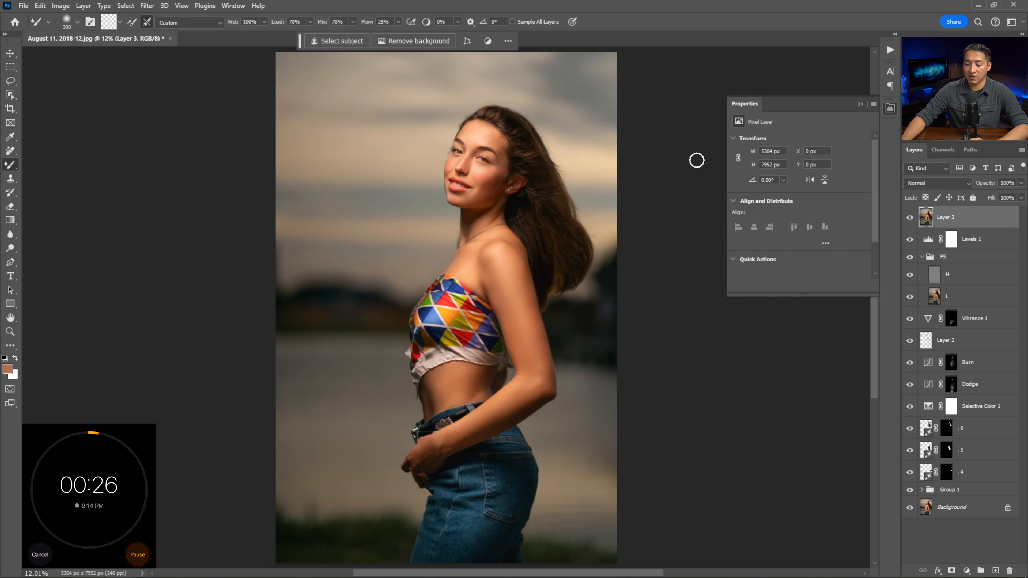
{"action": "left_click", "coordinate": [860, 105]}
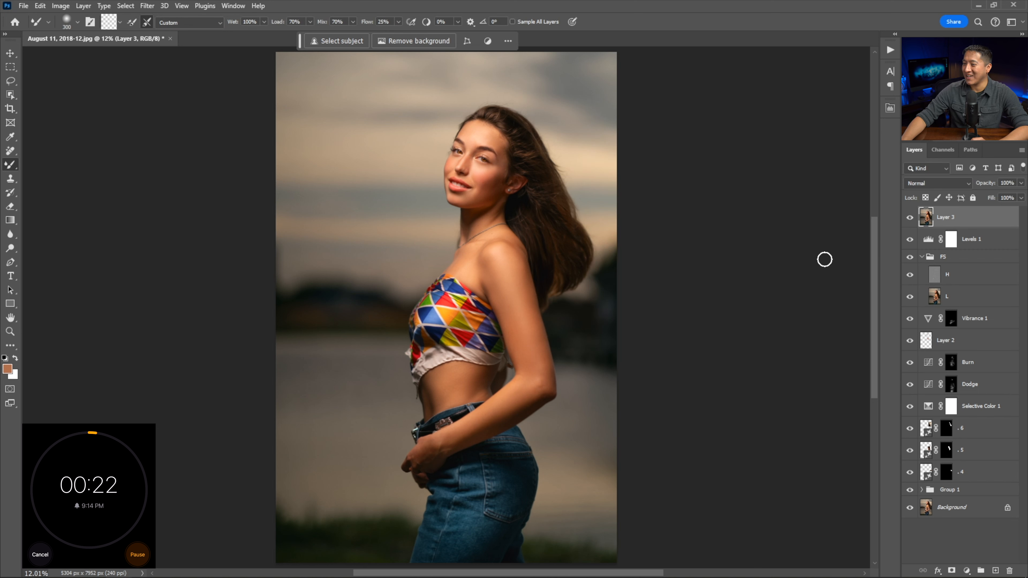
Lasso the white hem and hanging tip at the front of the patterned top and run Generative Fill on the selection
{"action": "scroll", "coordinate": [638, 325], "scroll_direction": "down", "scroll_amount": 1}
{"action": "scroll", "coordinate": [637, 325], "scroll_direction": "down", "scroll_amount": 2}
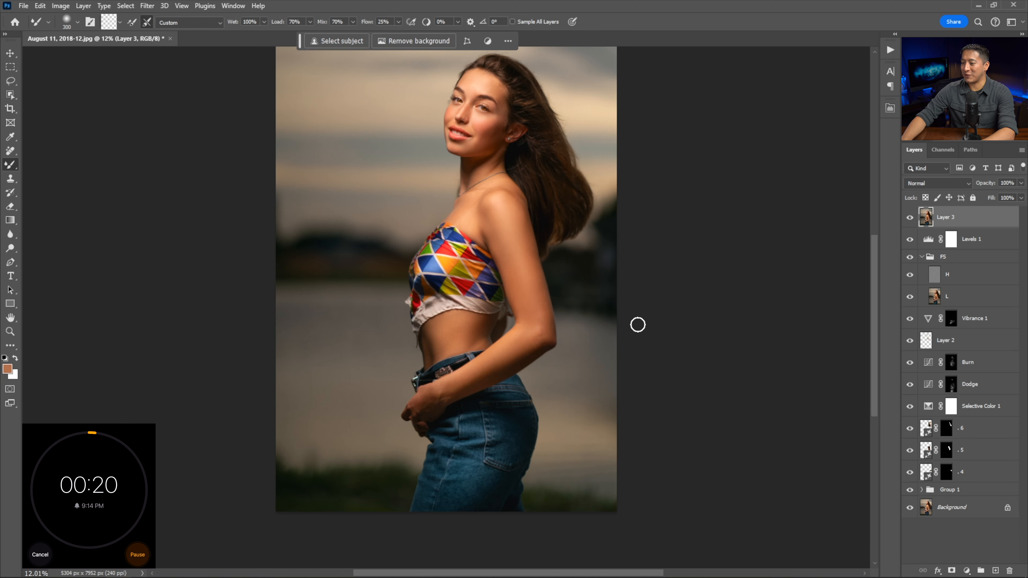
{"action": "key", "text": "ctrl+plus"}
{"action": "key", "text": "ctrl+plus"}
{"action": "key", "text": "ctrl+plus"}
{"action": "key", "text": "ctrl+plus"}
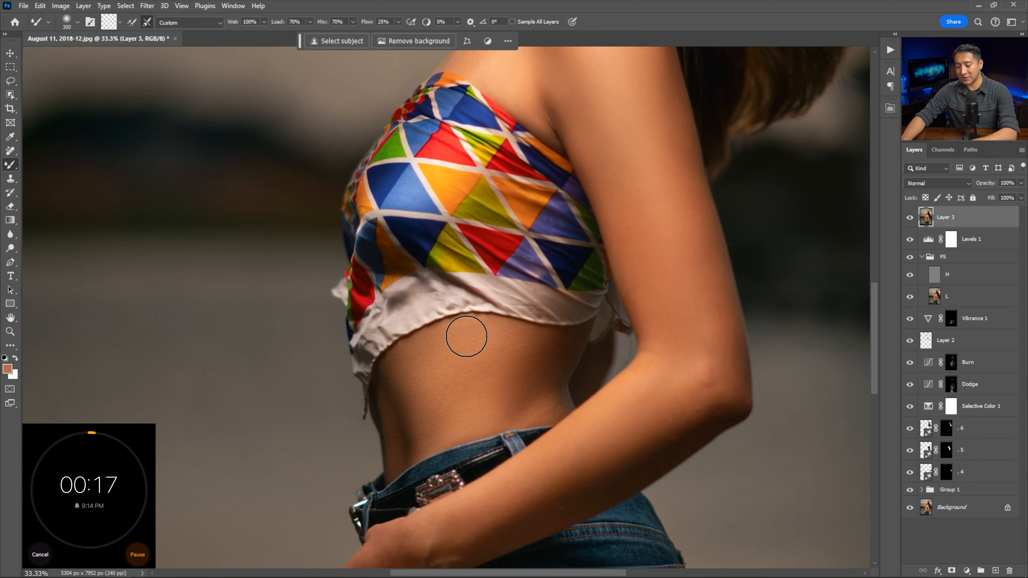
{"action": "key", "text": "l"}
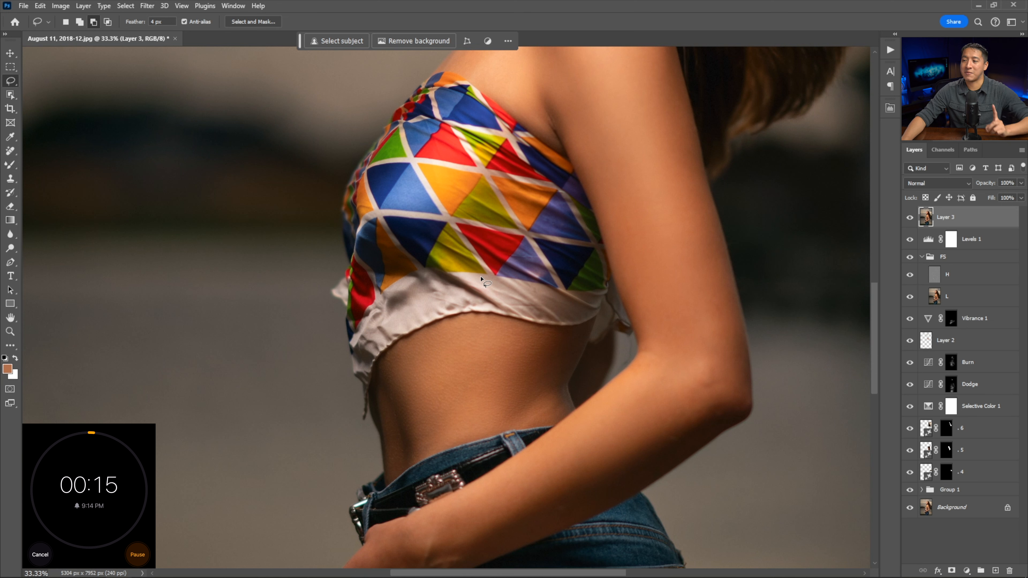
{"action": "mouse_move", "coordinate": [495, 281]}
{"action": "left_mouse_down"}
{"action": "mouse_move", "coordinate": [425, 260]}
{"action": "mouse_move", "coordinate": [388, 280]}
{"action": "mouse_move", "coordinate": [354, 341]}
{"action": "mouse_move", "coordinate": [450, 308]}
{"action": "mouse_move", "coordinate": [518, 312]}
{"action": "mouse_move", "coordinate": [511, 288]}
{"action": "left_mouse_up"}
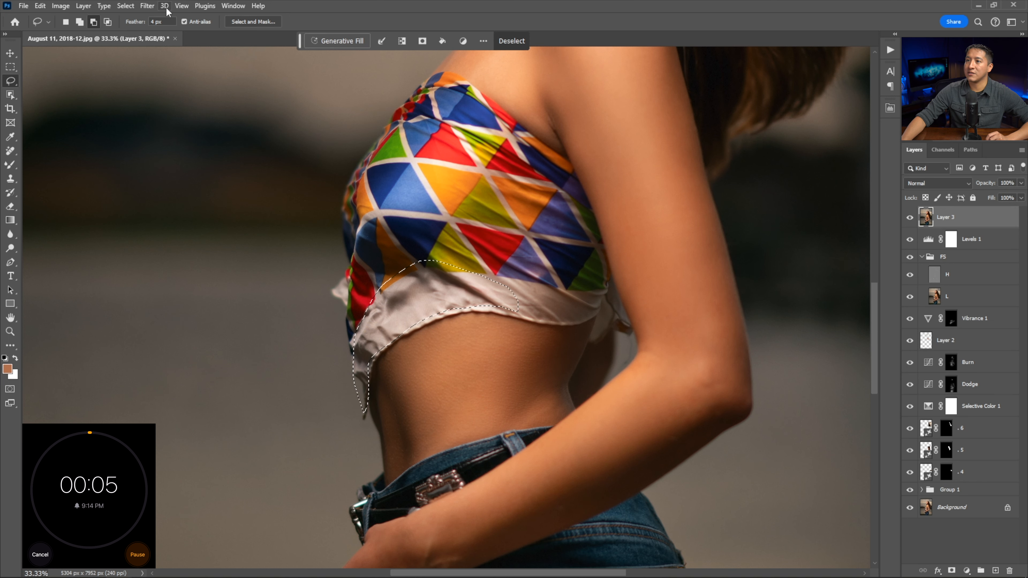
{"action": "left_click", "coordinate": [338, 40]}
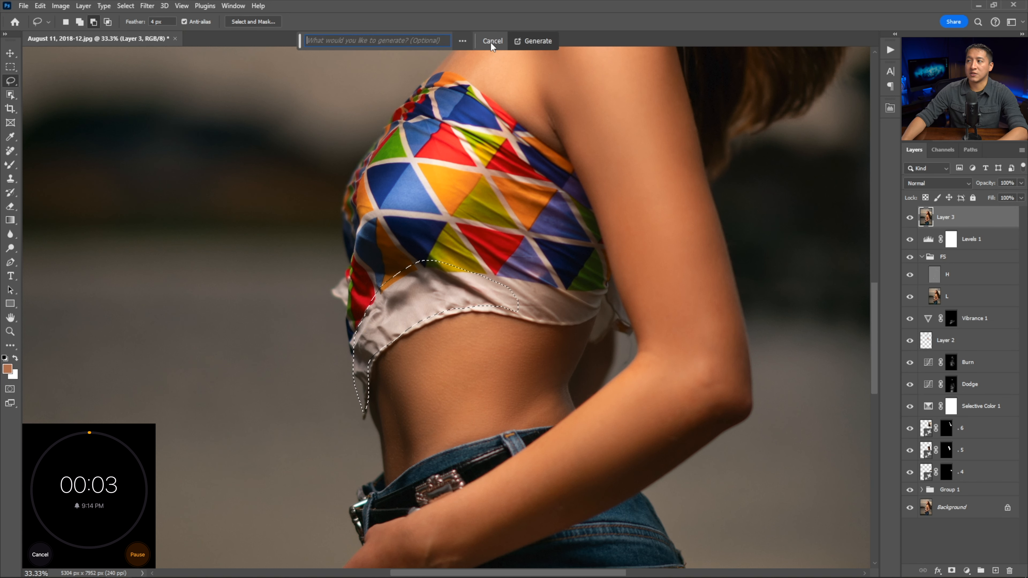
{"action": "left_click", "coordinate": [533, 40]}
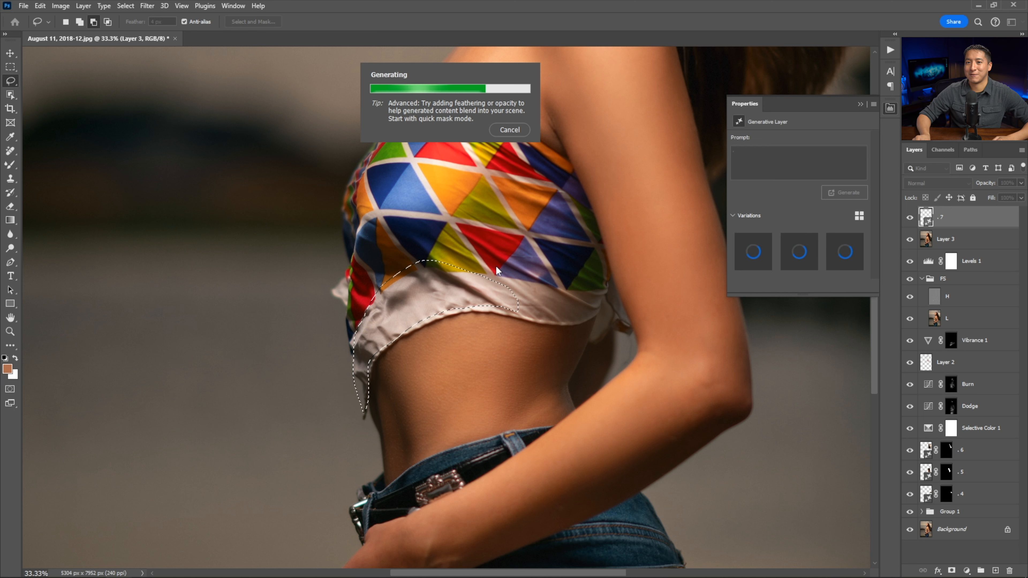
Review the generated hem variations and choose the third one
{"action": "left_click", "coordinate": [796, 265]}
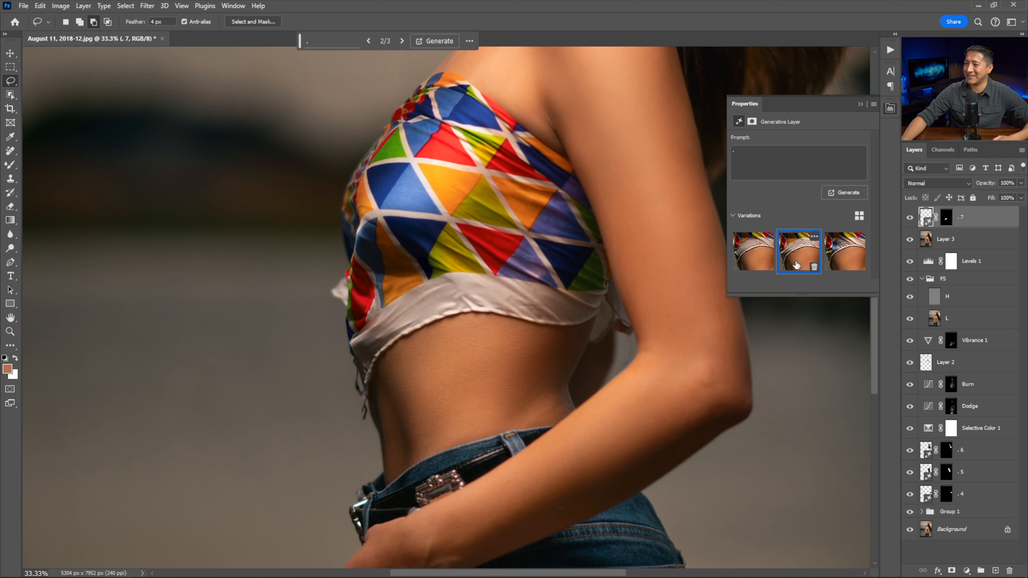
{"action": "left_click", "coordinate": [845, 252]}
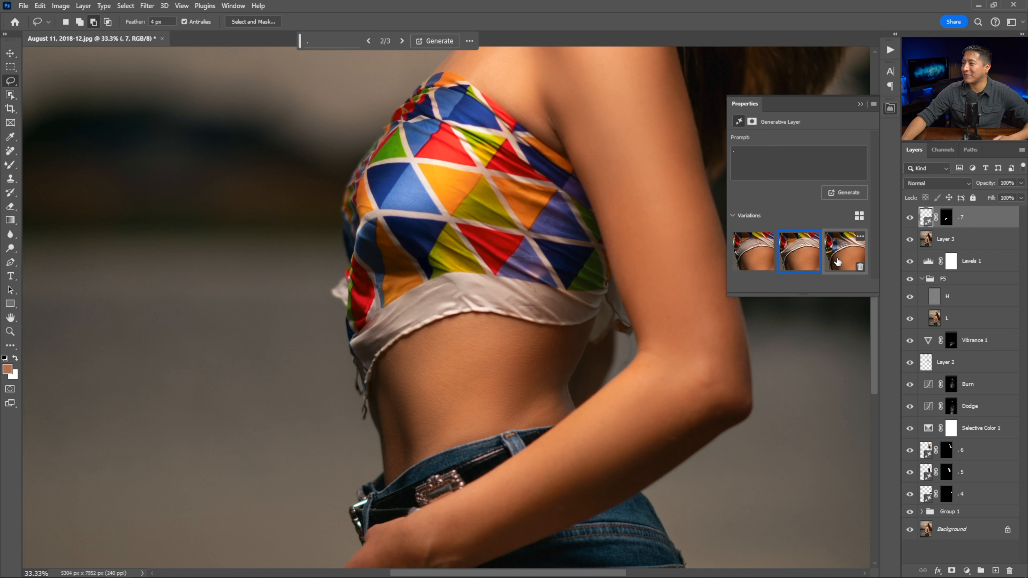
{"action": "left_click", "coordinate": [906, 218]}
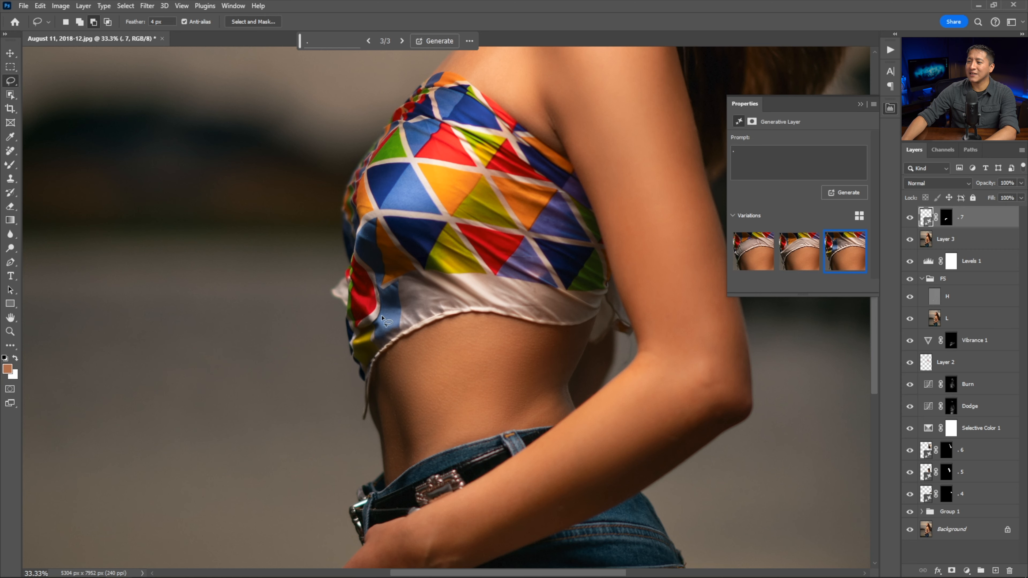
Compare the full portrait with and without the generated hem, and against the Background layer alone
{"action": "key", "text": "ctrl+0"}
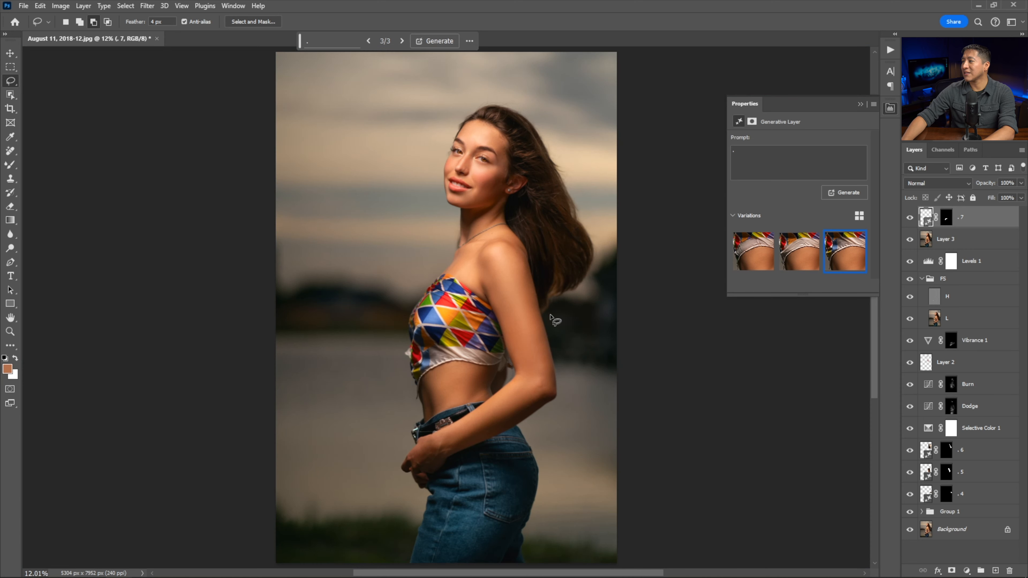
{"action": "left_click", "coordinate": [909, 217]}
{"action": "left_click", "coordinate": [909, 217]}
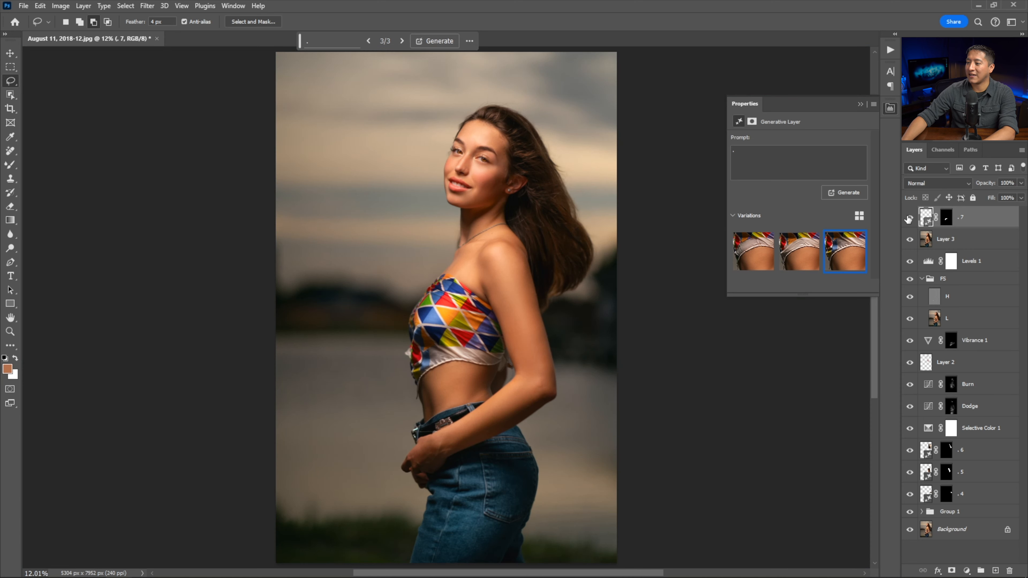
{"action": "left_click", "coordinate": [898, 248]}
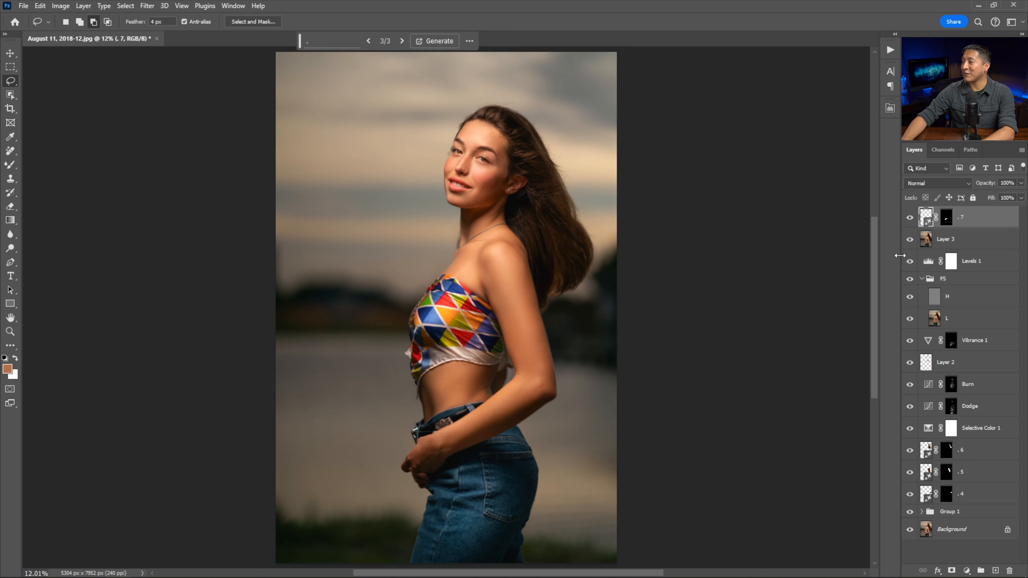
{"action": "left_click", "coordinate": [909, 530], "text": "alt"}
{"action": "left_click", "coordinate": [910, 531], "text": "alt"}
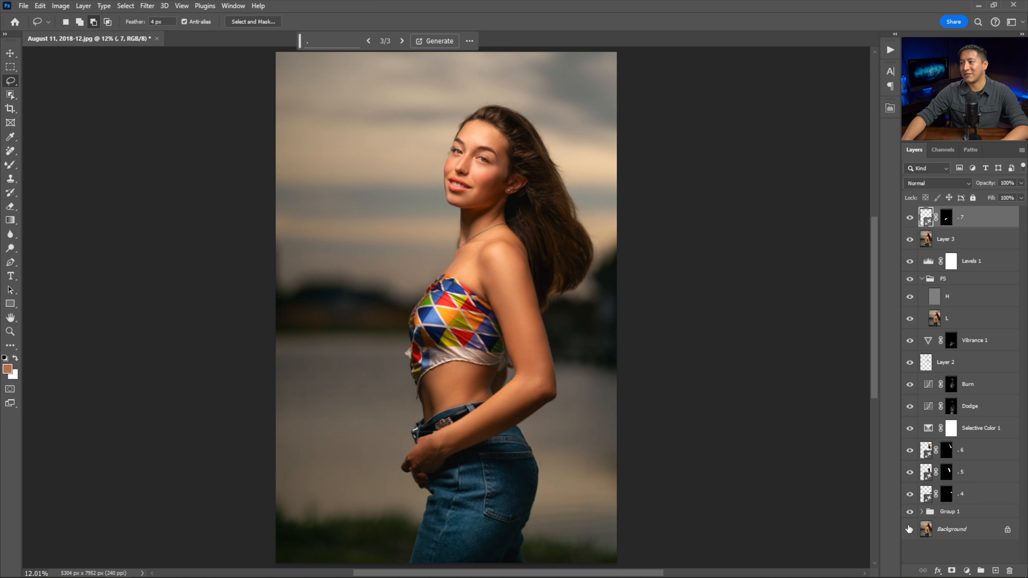